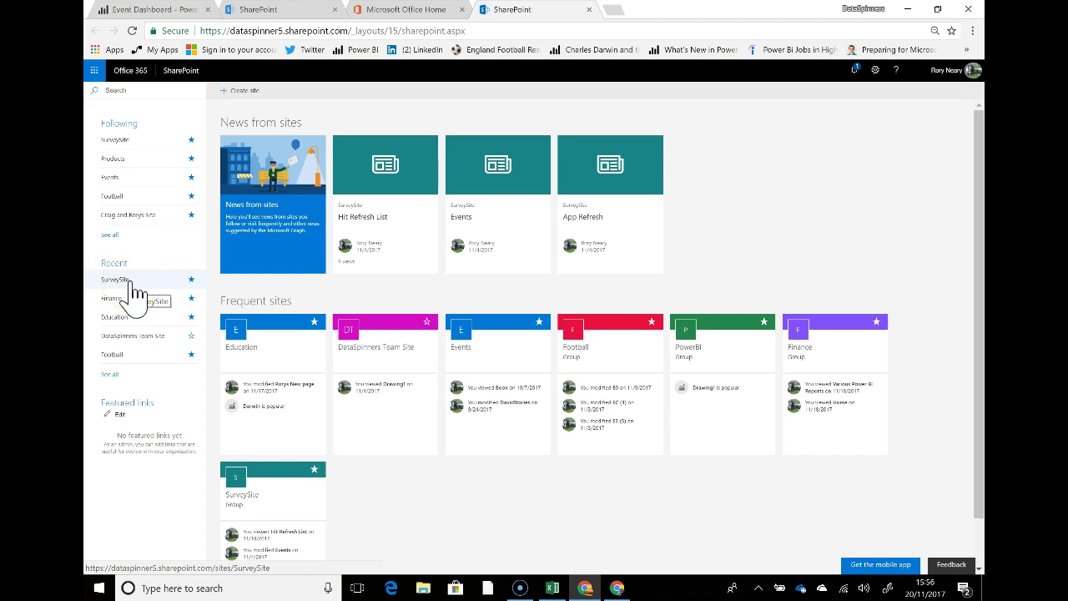
Step: Open the recent SurveySite and create a new list named ChristmasMeal with site navigation display kept on
left_click(132, 282)
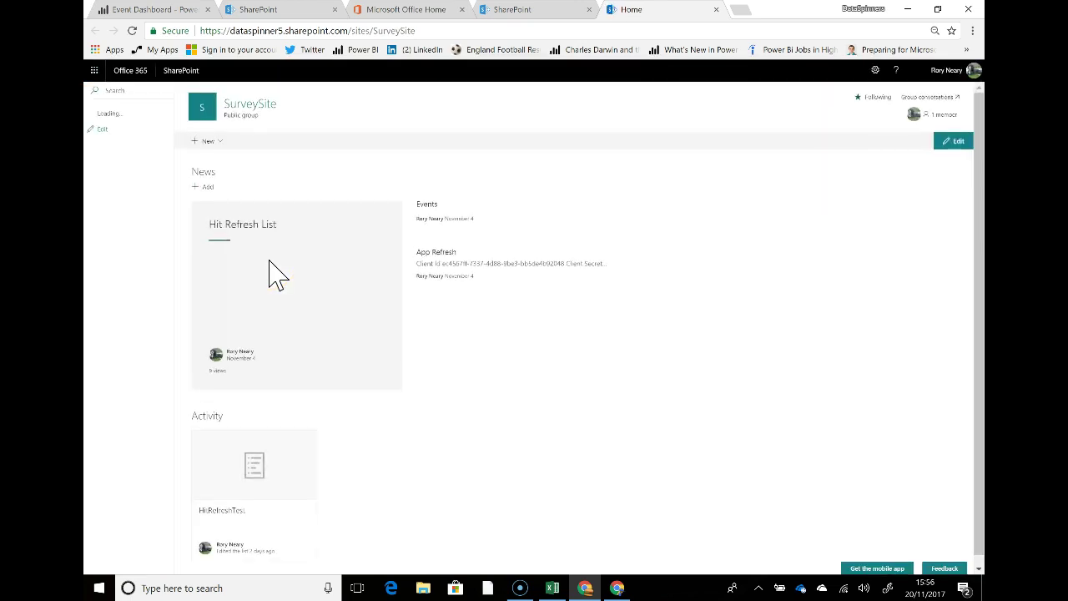
left_click(221, 142)
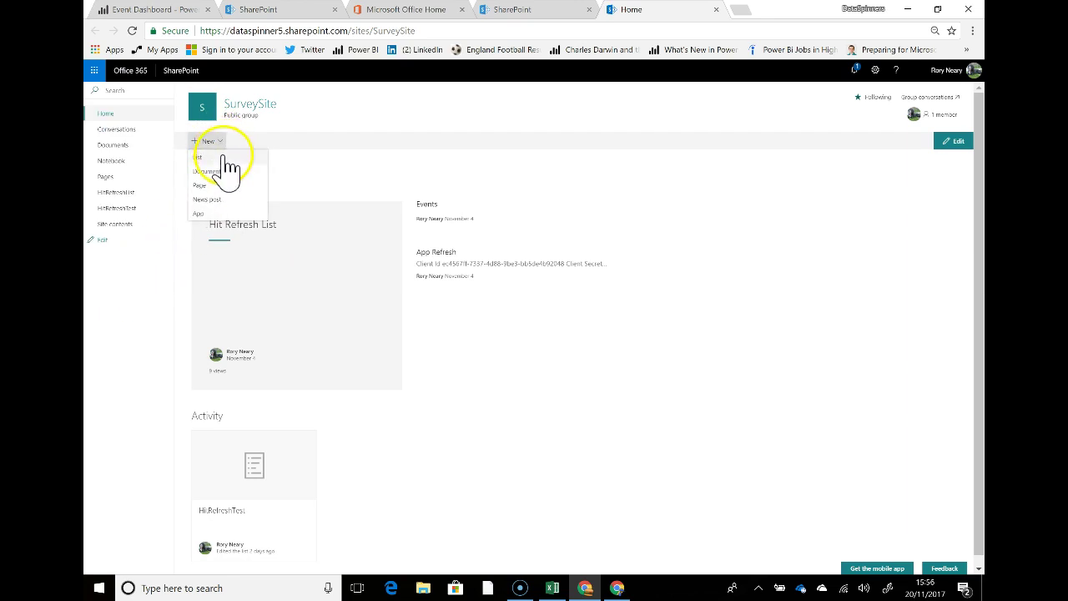
left_click(215, 157)
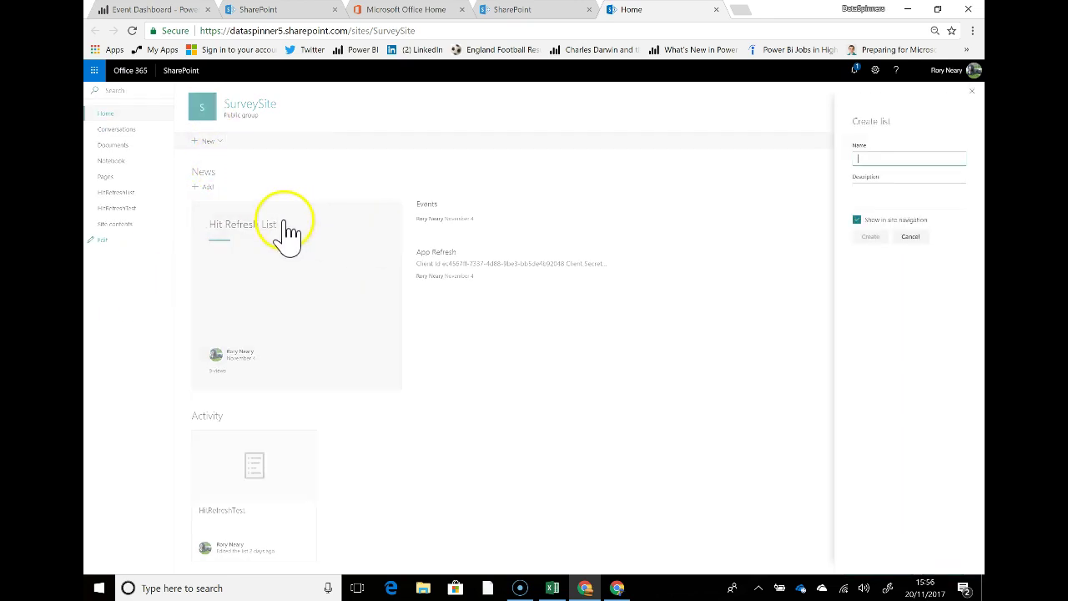
left_click(926, 160)
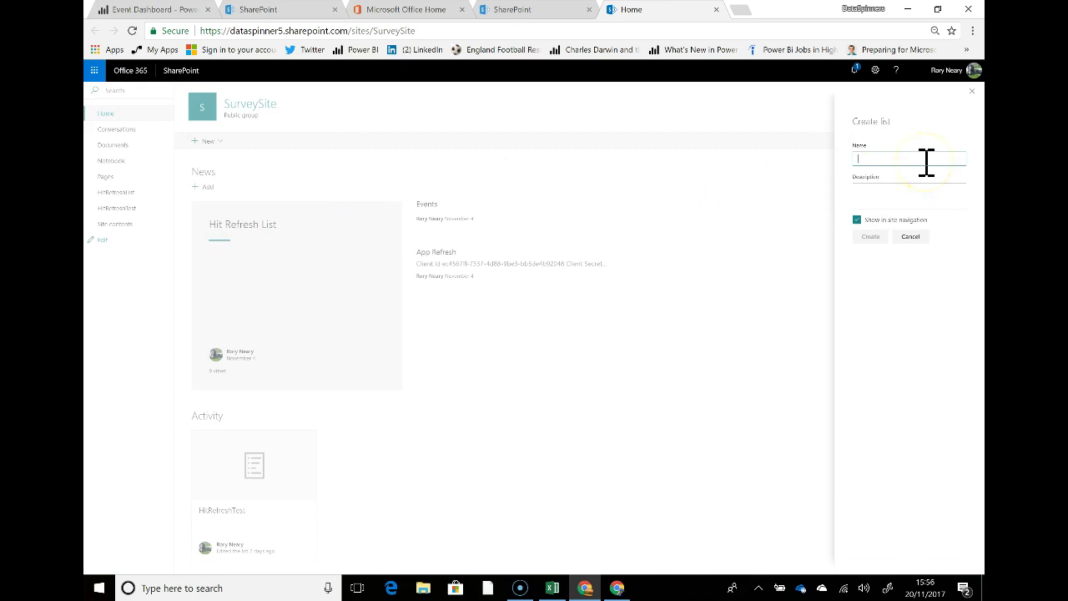
type("ChristmasMeal")
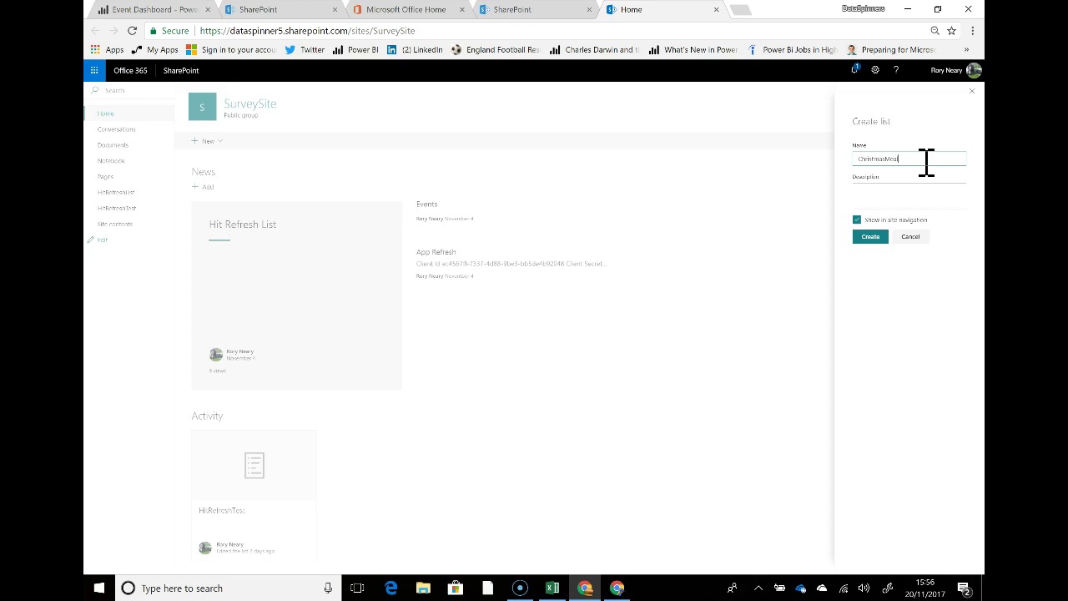
left_click(871, 240)
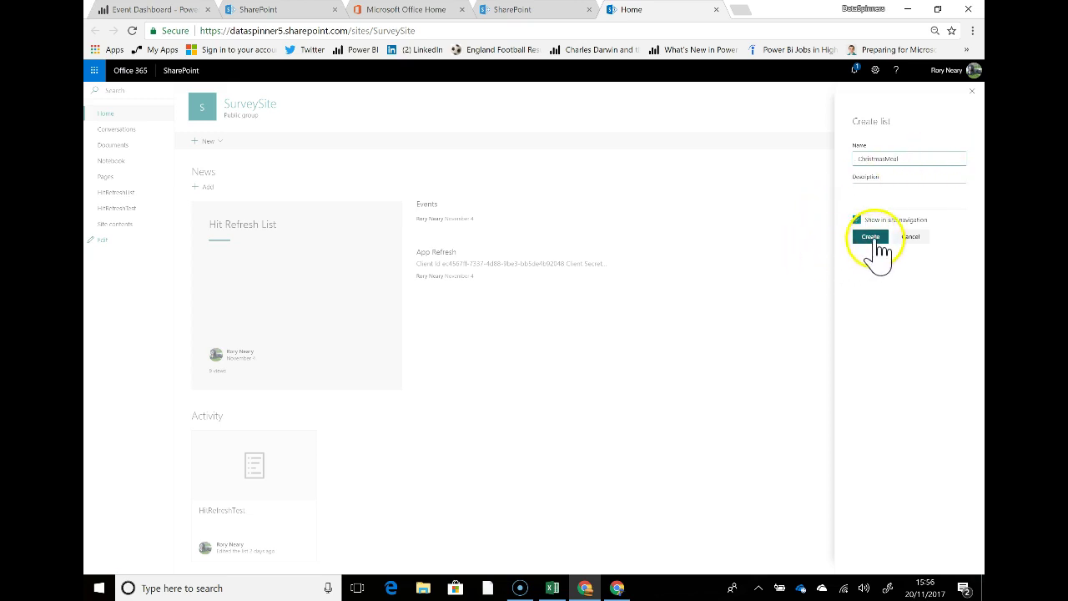
left_click(873, 240)
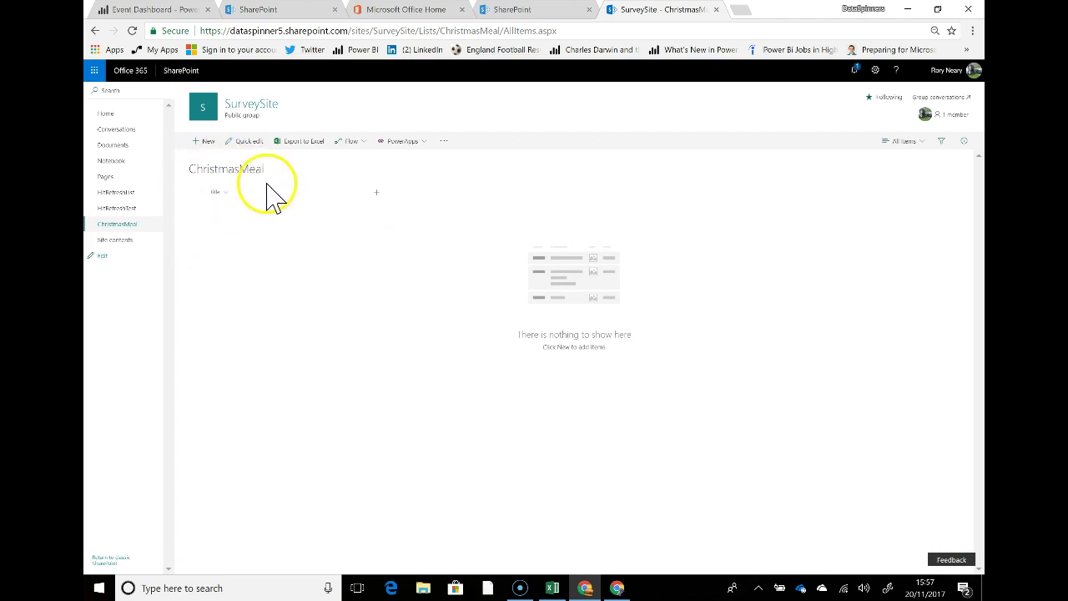
left_click(270, 242)
left_click(275, 240)
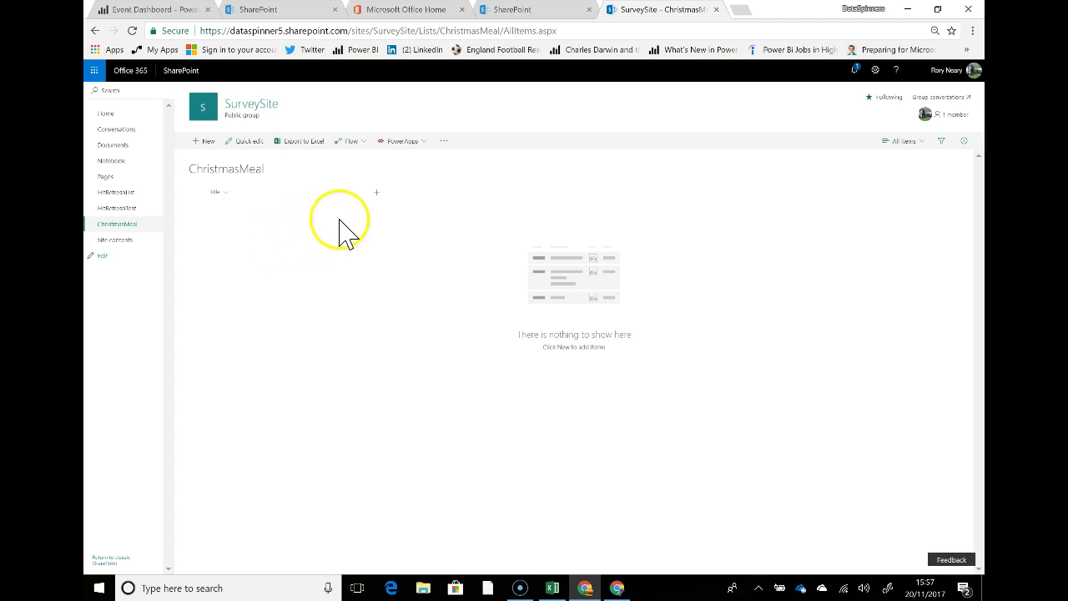
Step: Start a new Choice column in the ChristmasMeal list and name it FirstCourse
left_click(376, 193)
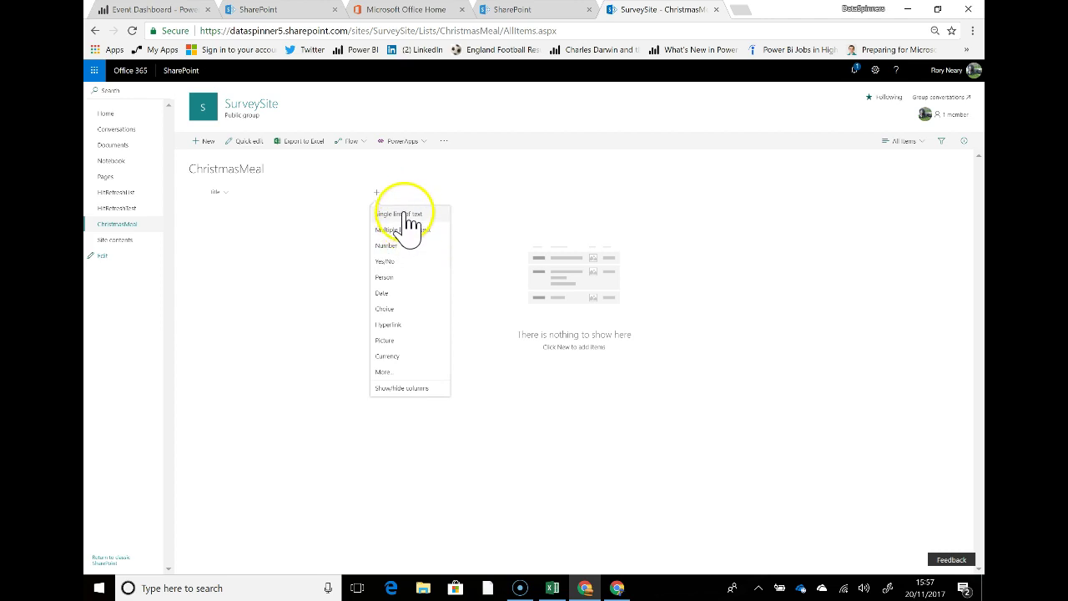
left_click(411, 312)
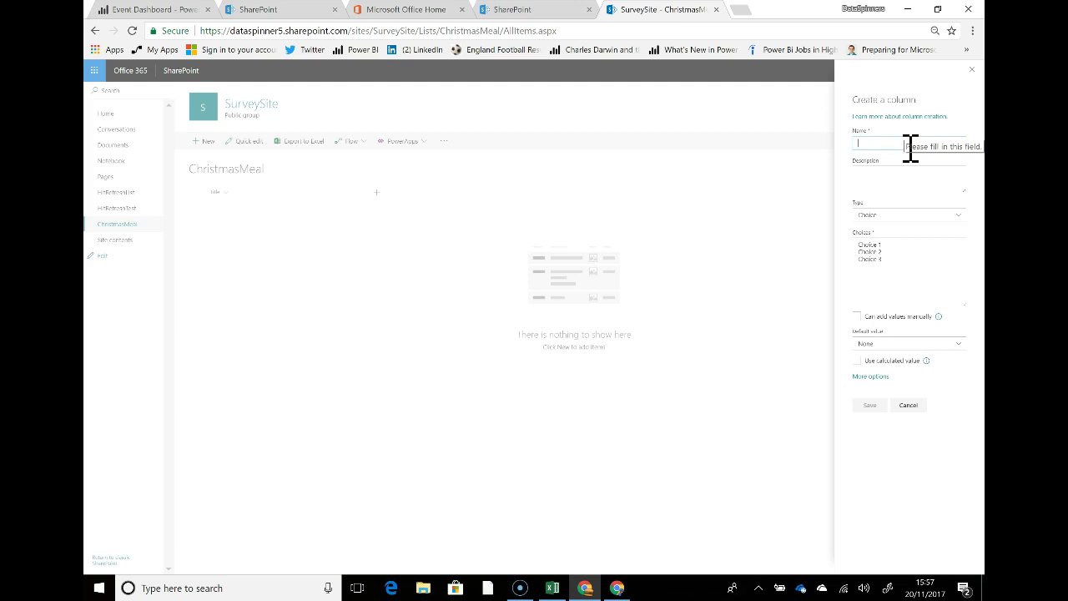
type("Ri")
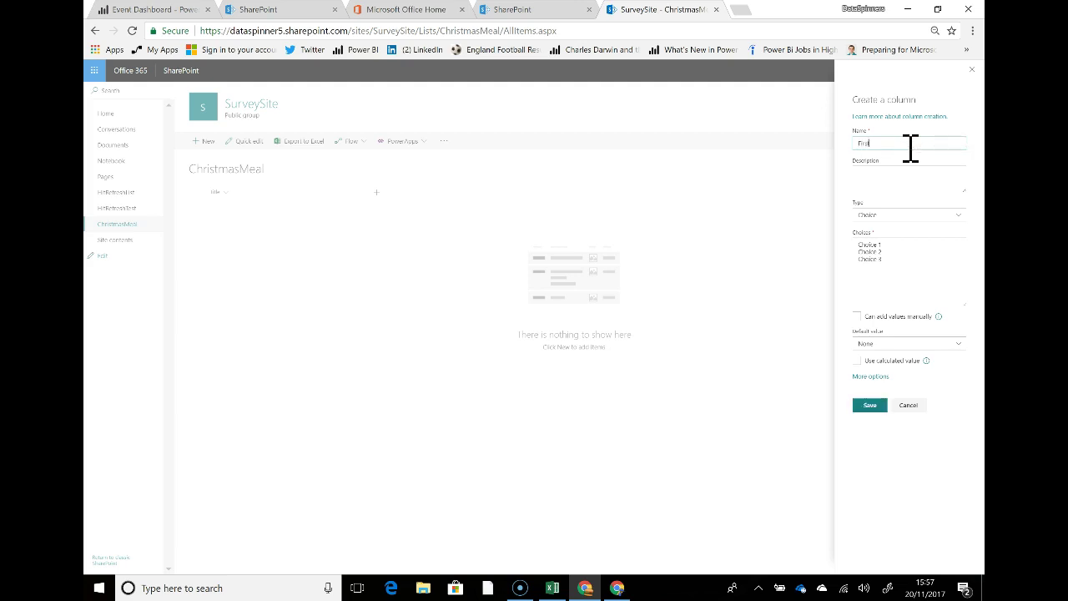
type("rstCourse")
Step: Replace the default choices with Prawn Cocktail, Garlic Bread, and Broccoli and Stilton Soup, and save the FirstCourse column
left_click_drag(883, 260, 834, 239)
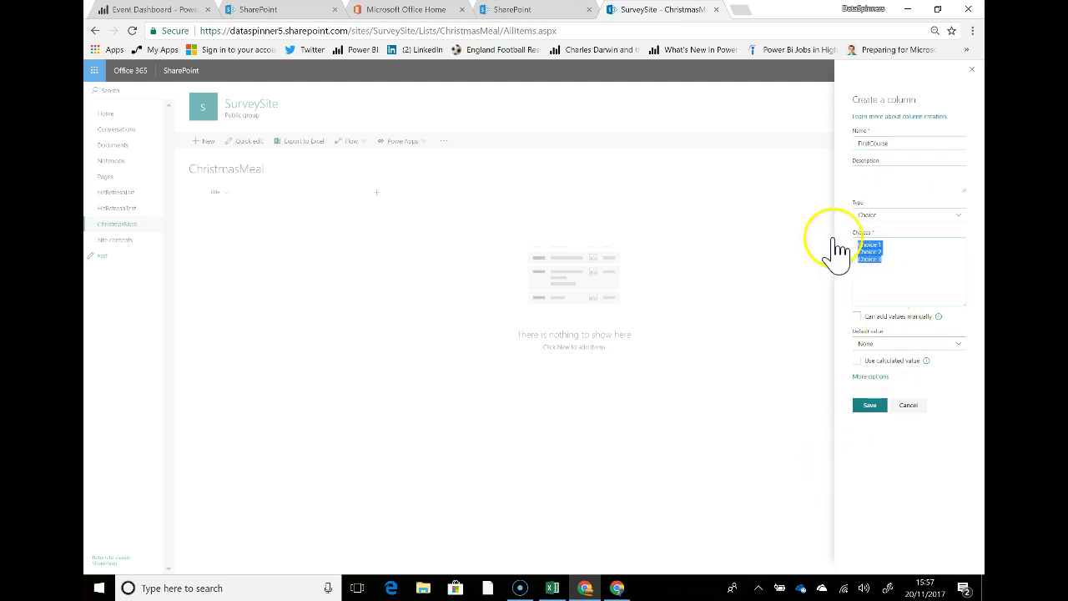
type("Fi")
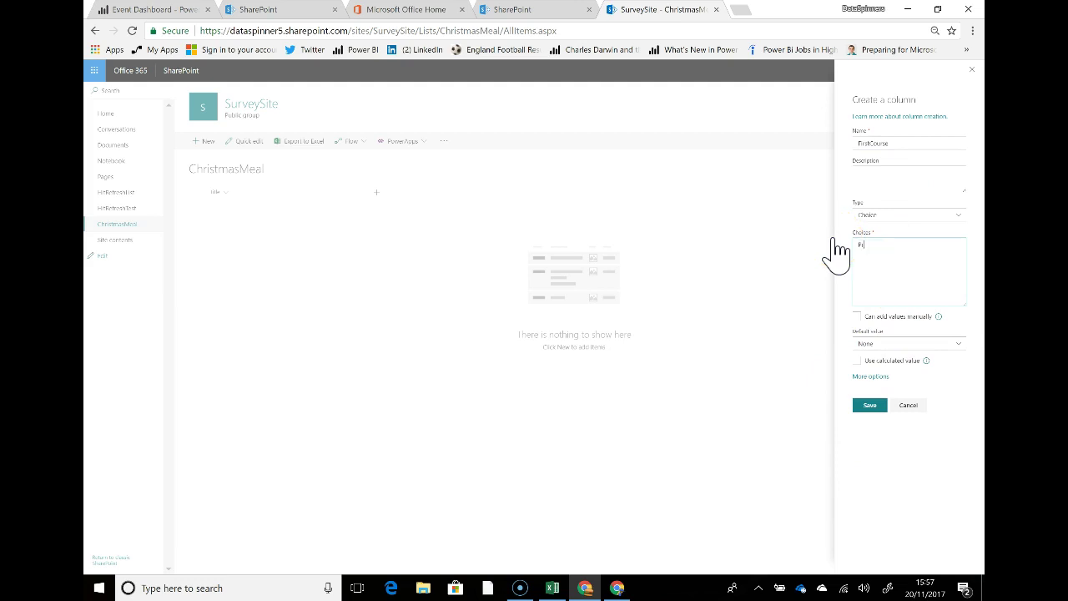
type("awn")
type(" Cock")
type("lic")
type(" Brad")
key("BackSpace")
type("Bro")
type("cc")
type("o")
type("ccoli and")
type(" S")
type("tilton S")
type("oup")
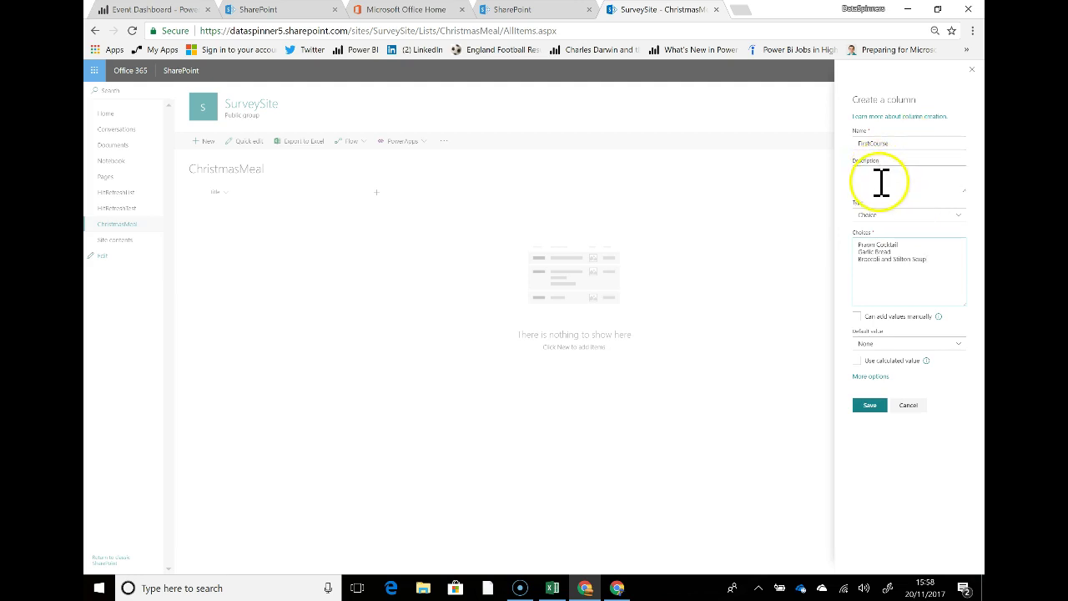
left_click(872, 406)
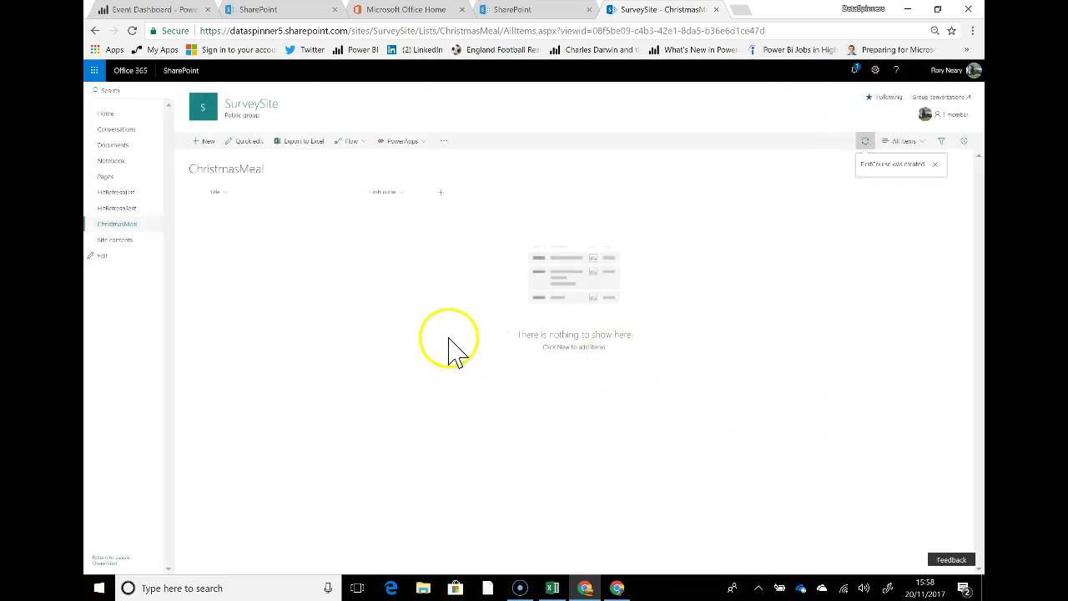
Step: Start another Choice column in the list and name it SecondCourse, without a space
left_click(441, 192)
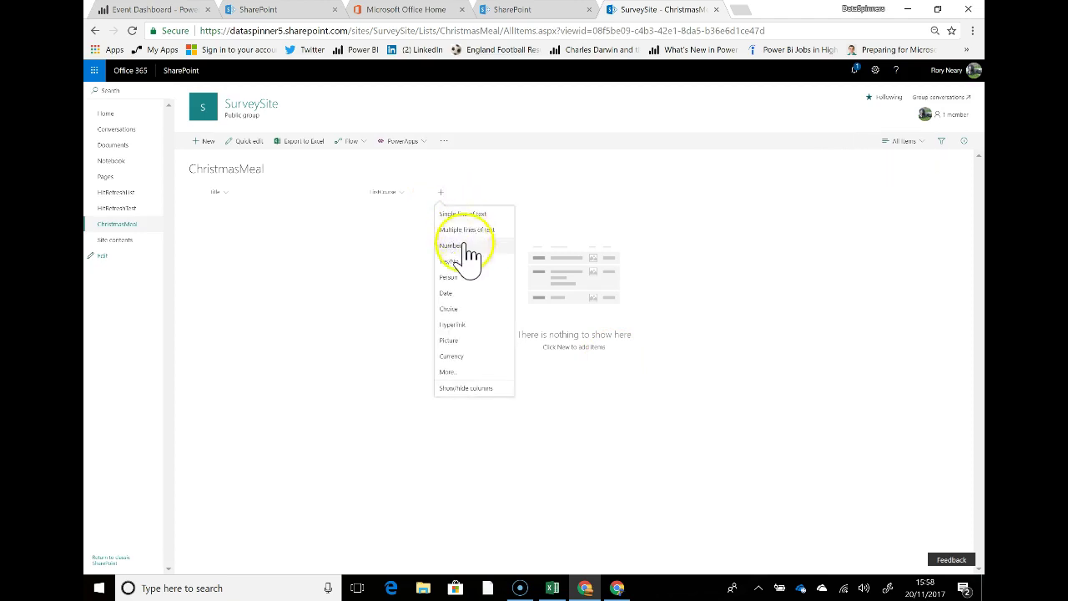
left_click(478, 311)
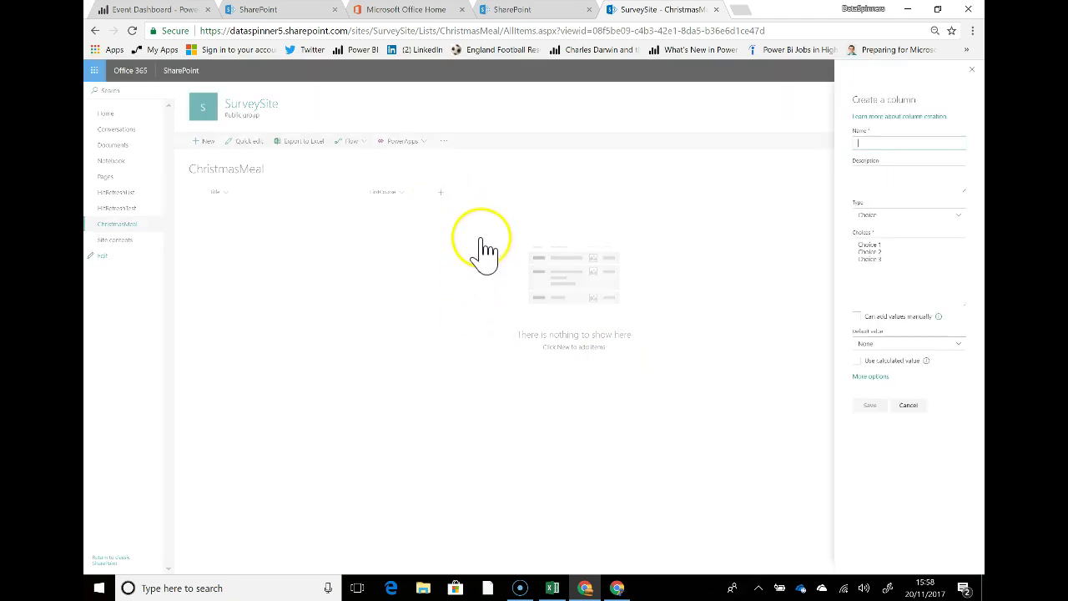
type("Second")
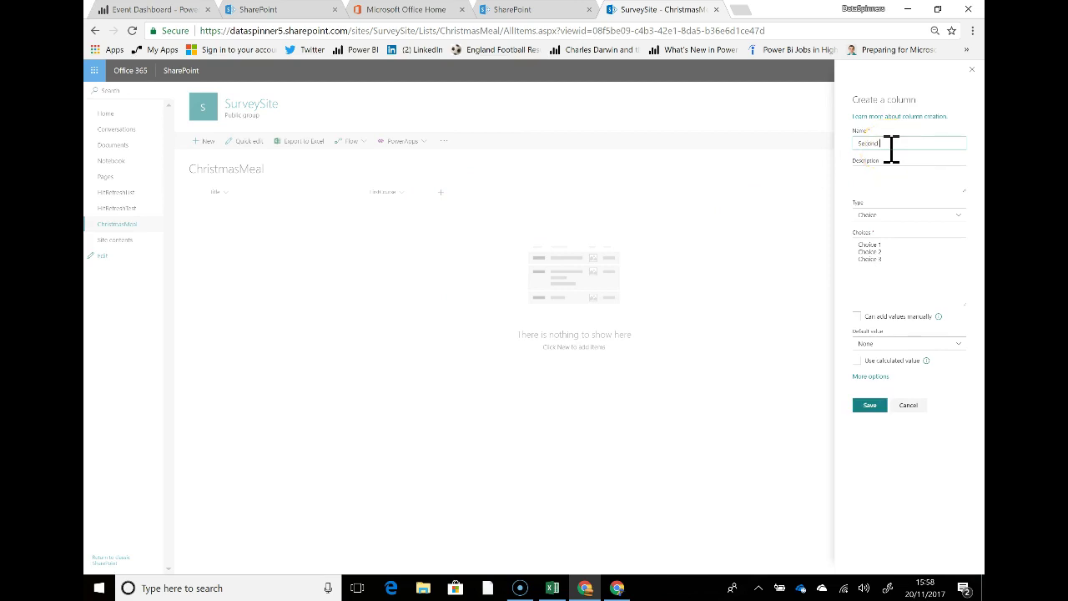
type(" Cou")
key("BackSpace")
key("BackSpace")
key("BackSpace")
key("BackSpace")
type("Course")
Step: Replace the default choices with Roast Turkey, Roast Beef and Lasagne (V), and save the SecondCourse column
left_click_drag(883, 264, 845, 242)
type("Roast Turkey")
key("Return")
type("Roast Bee")
key("Return")
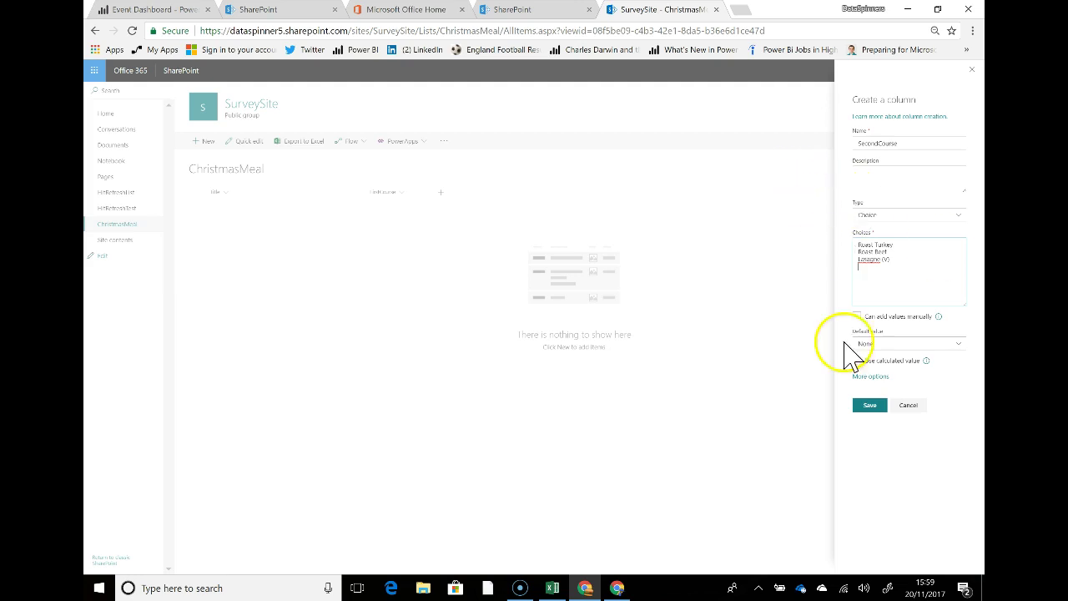
left_click(876, 409)
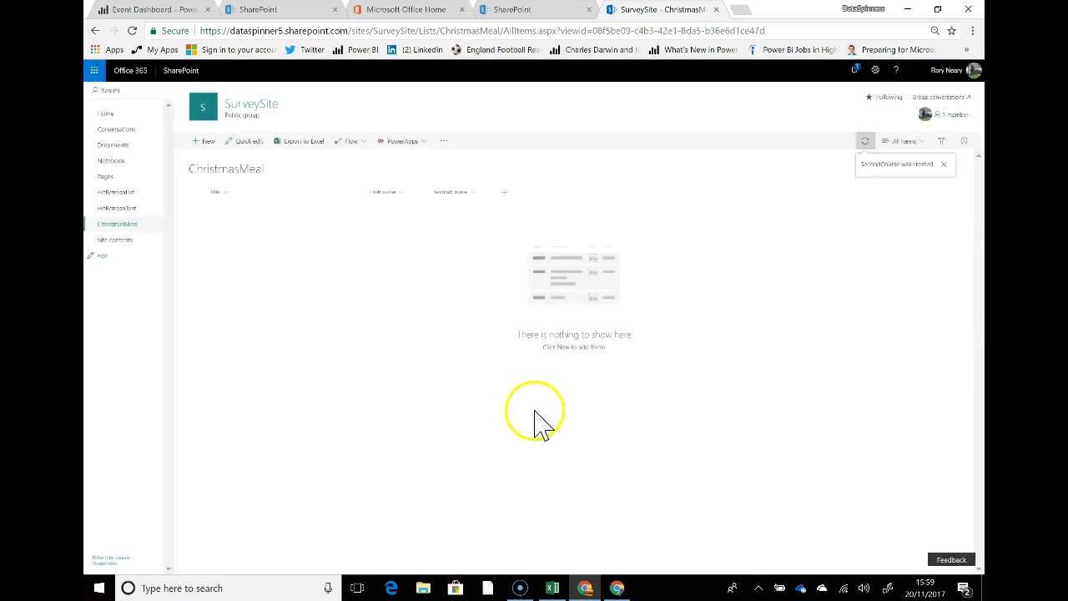
Step: Start a third Choice column in the list and name it Pudding
left_click(505, 191)
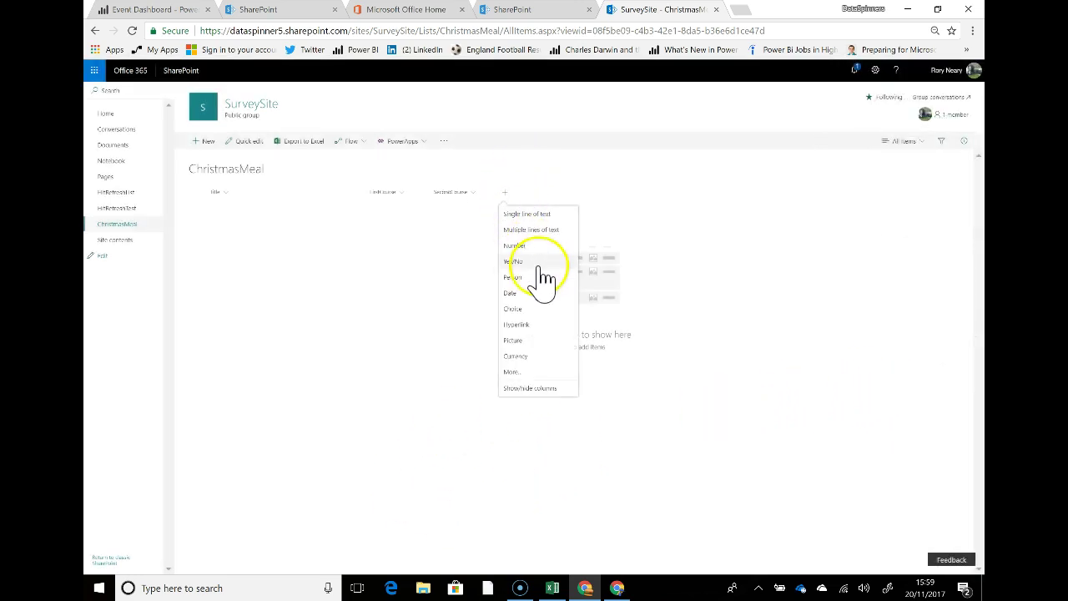
left_click(539, 307)
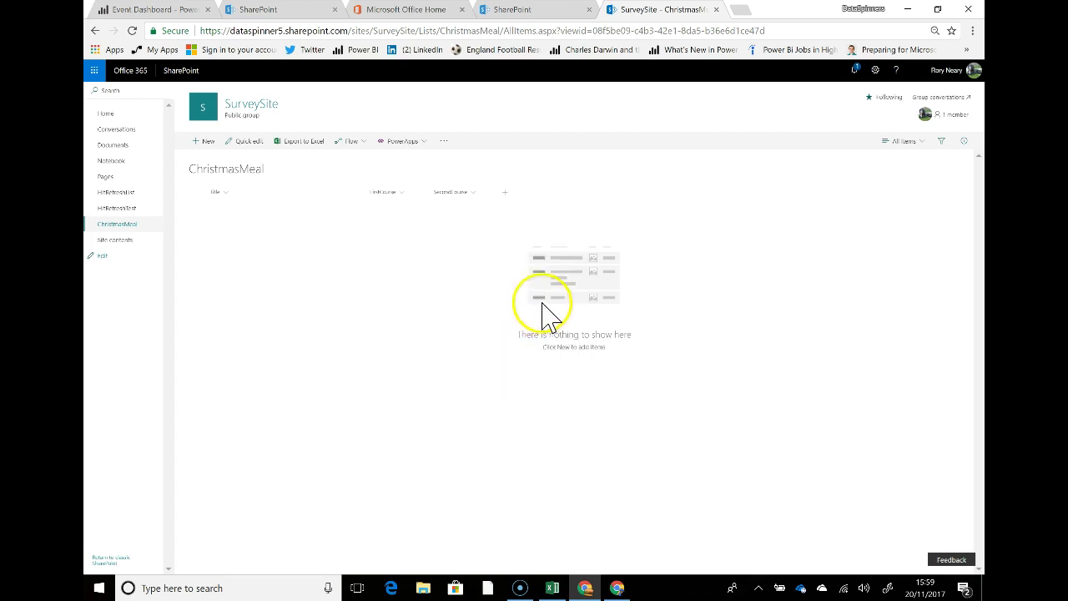
left_click(924, 143)
type("Fi")
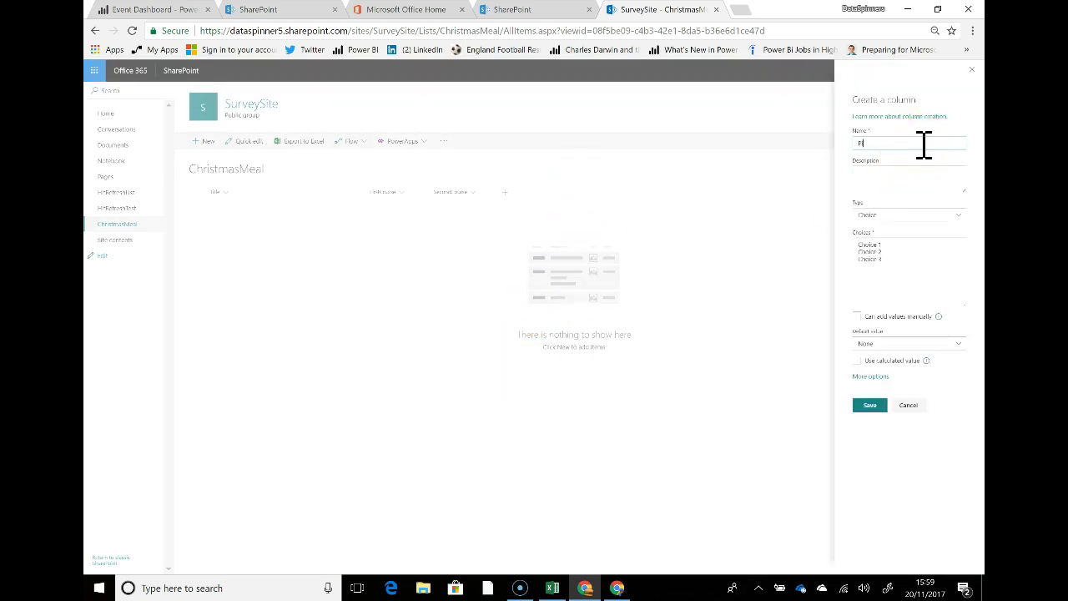
Step: Replace the default choices with Christmas Pudding, Sherry Trifle, and Cheese and Biscuits, and save the Pudding column
left_click_drag(949, 260, 842, 238)
type("Christmas")
left_click(821, 241)
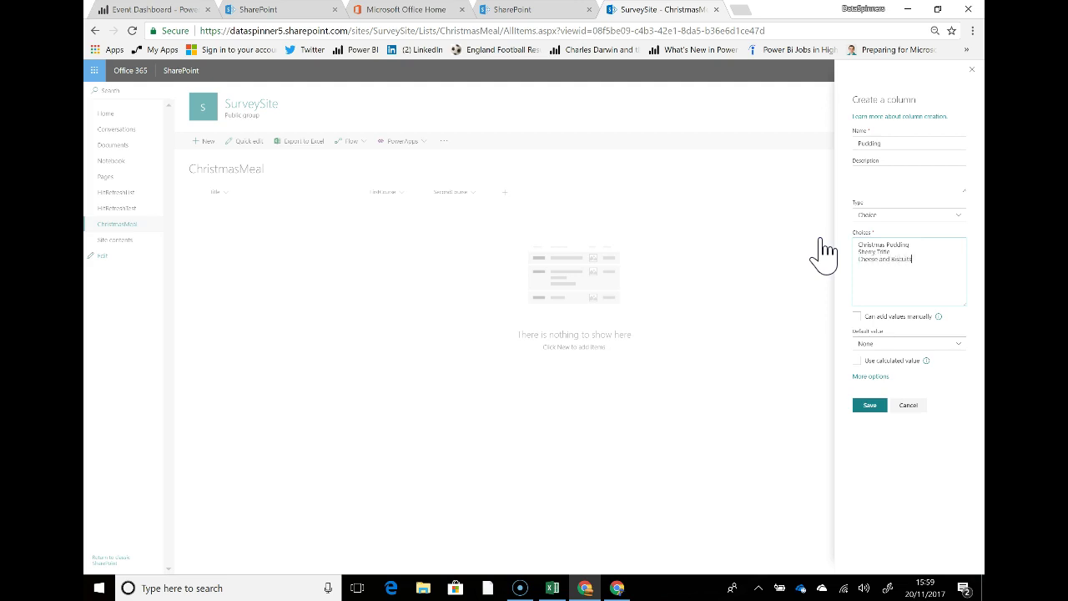
left_click(855, 225)
left_click(852, 256)
left_click(907, 283)
left_click(872, 405)
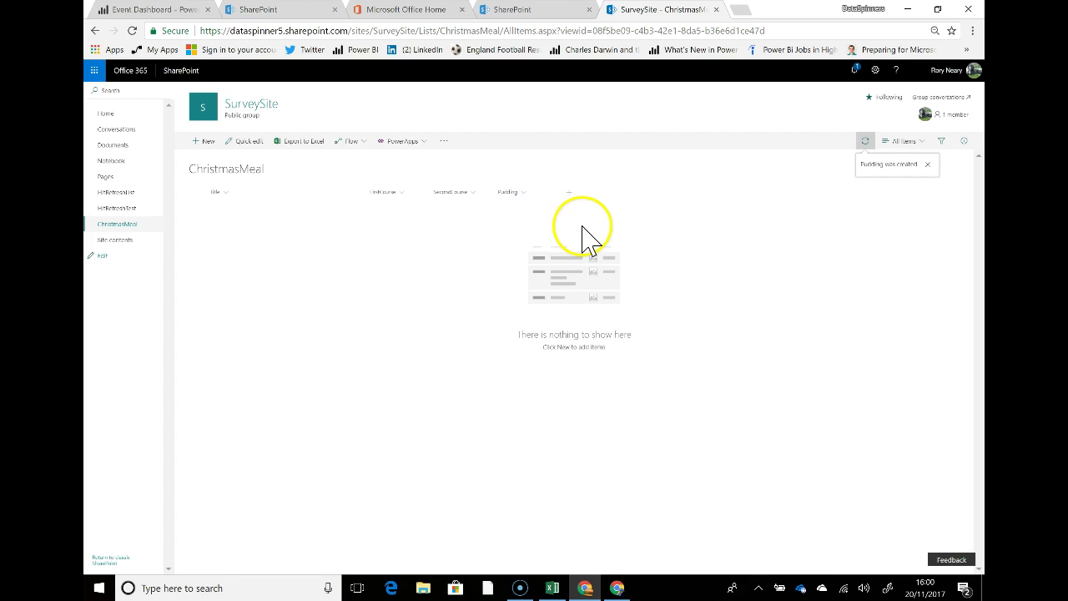
Step: Add a Yes/No column named Coffee with the default value Yes and save it
left_click(573, 198)
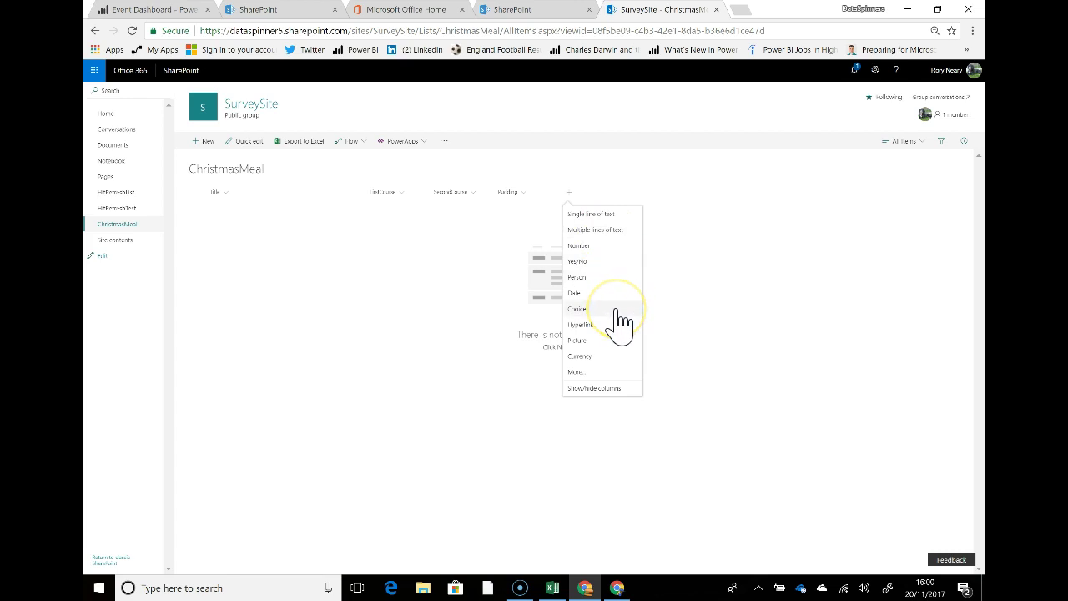
left_click(605, 262)
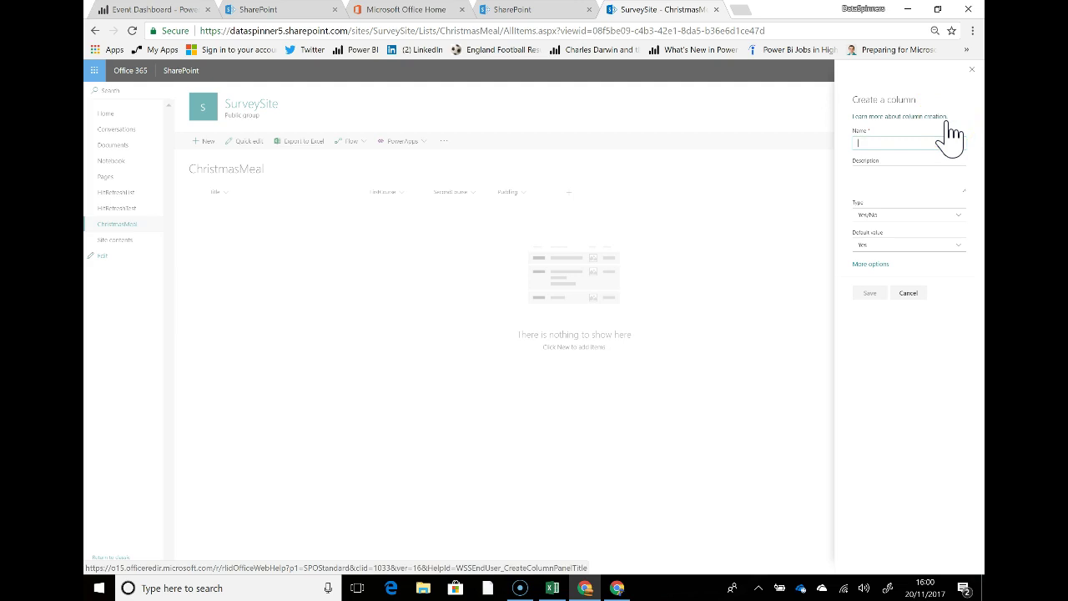
type("Coffee")
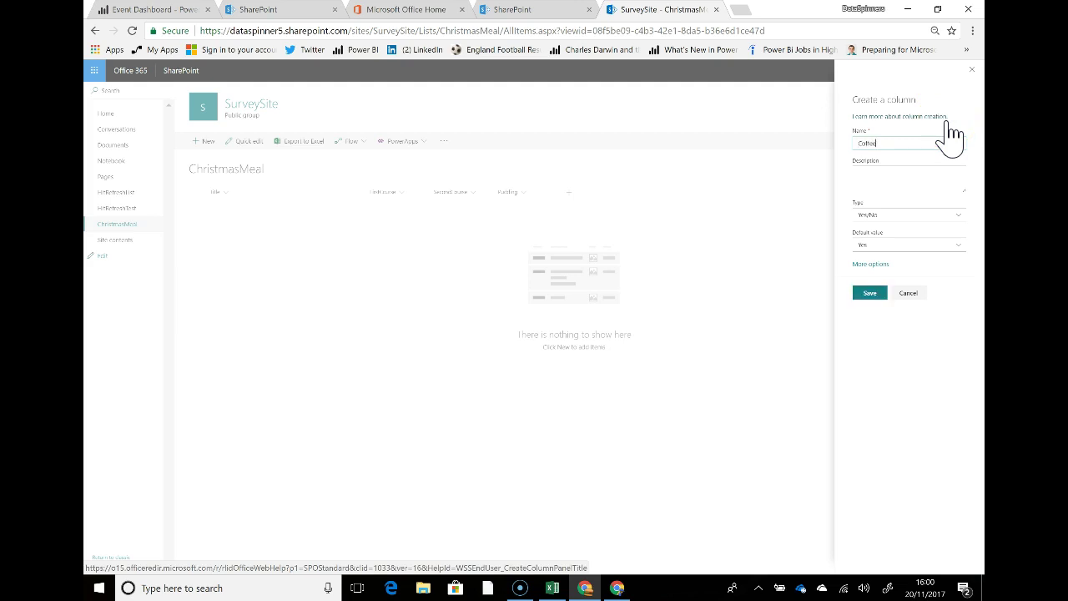
left_click(909, 248)
left_click(910, 255)
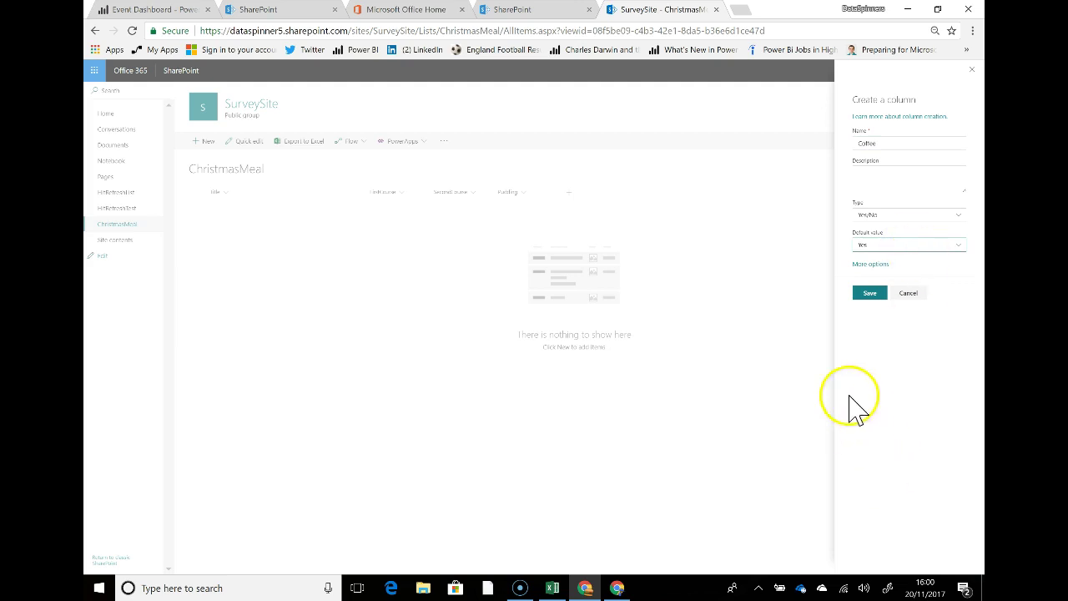
left_click(870, 293)
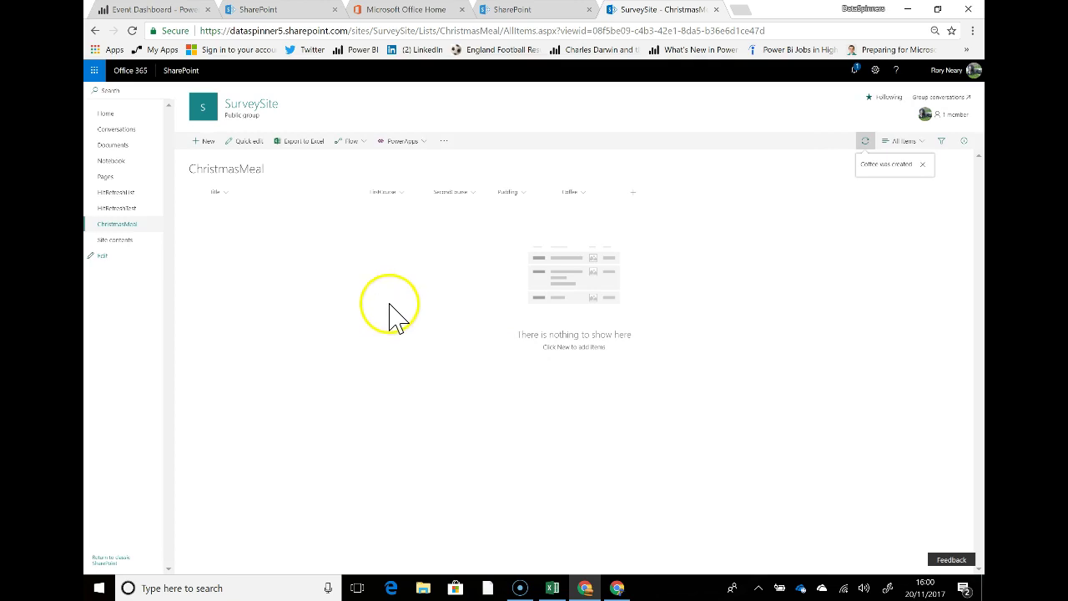
left_click(238, 193)
left_click(267, 264)
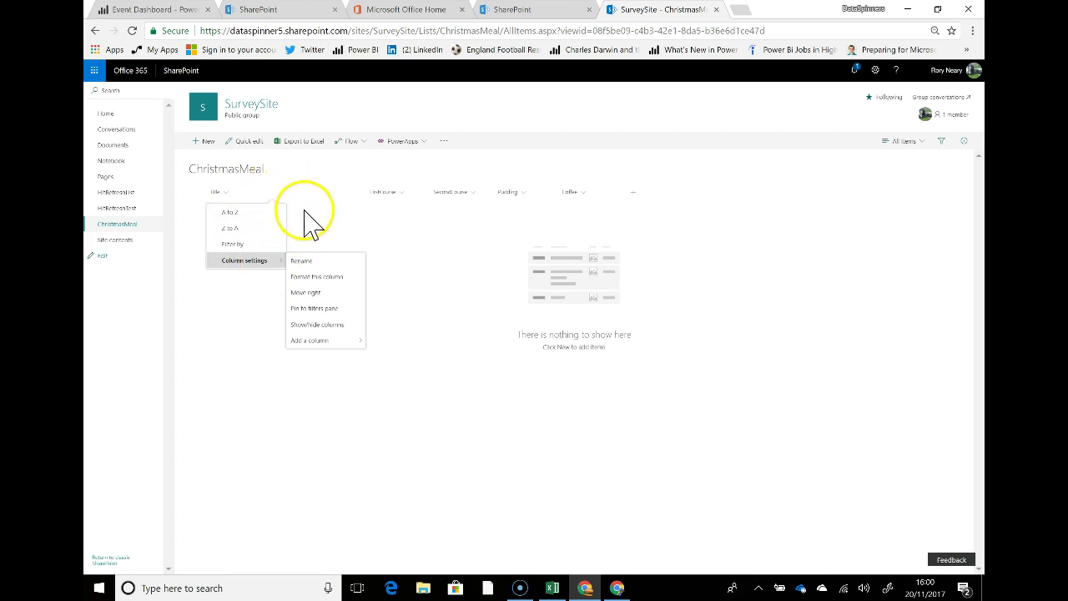
left_click(305, 221)
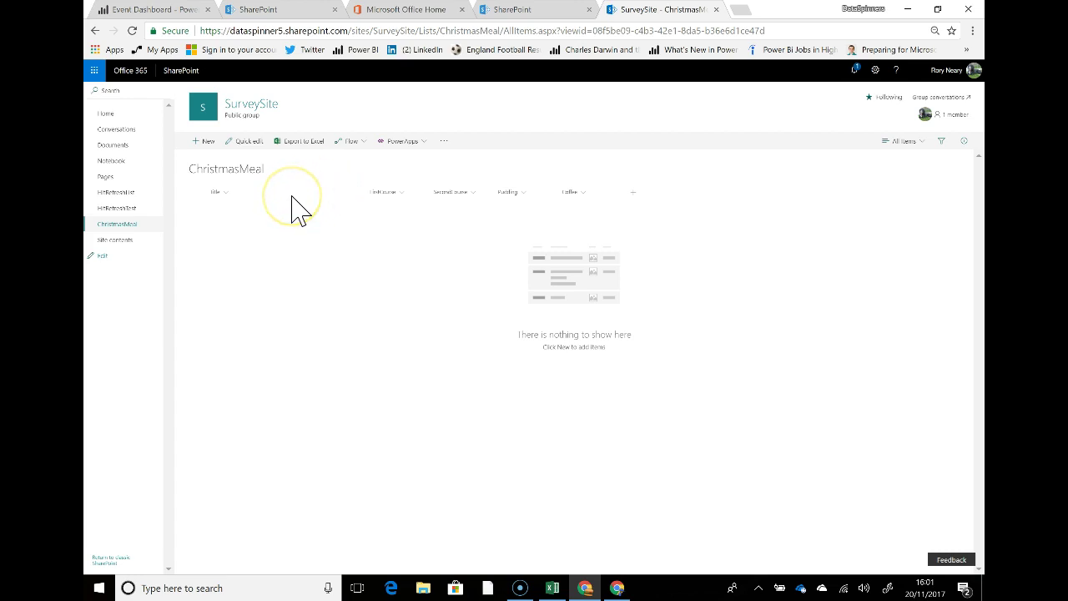
left_click(292, 193)
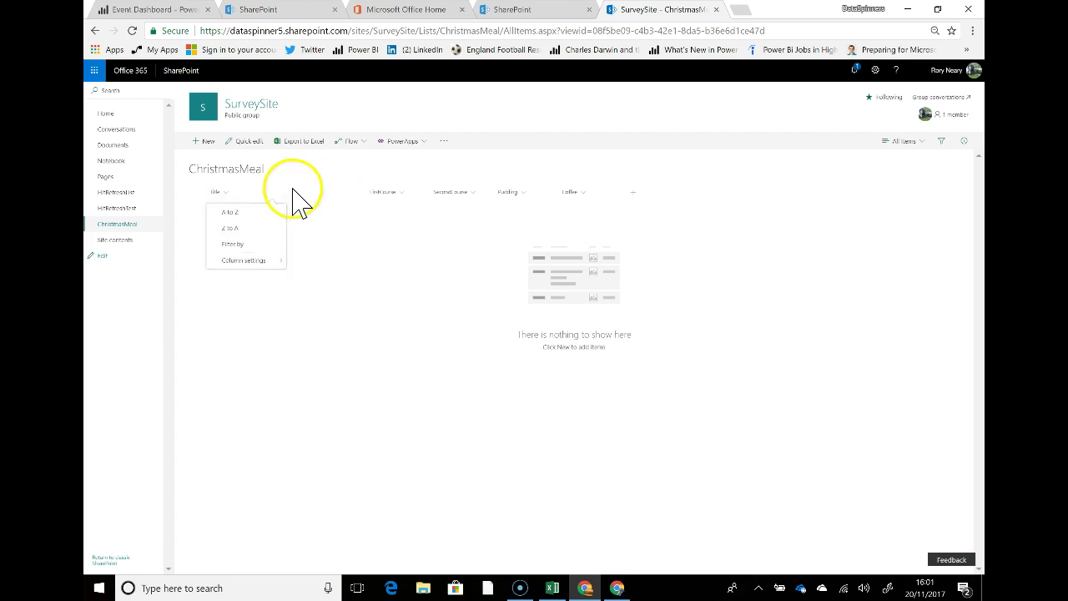
Step: In the ChristmasMeal list settings, set the Title column's default value to 1 and save the column
left_click(875, 72)
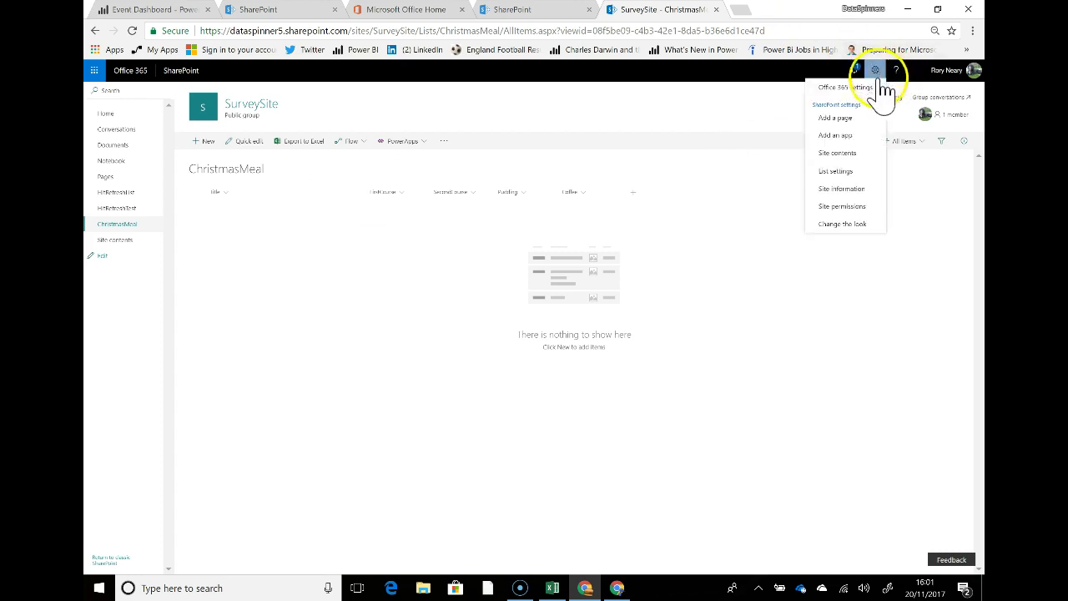
left_click(847, 172)
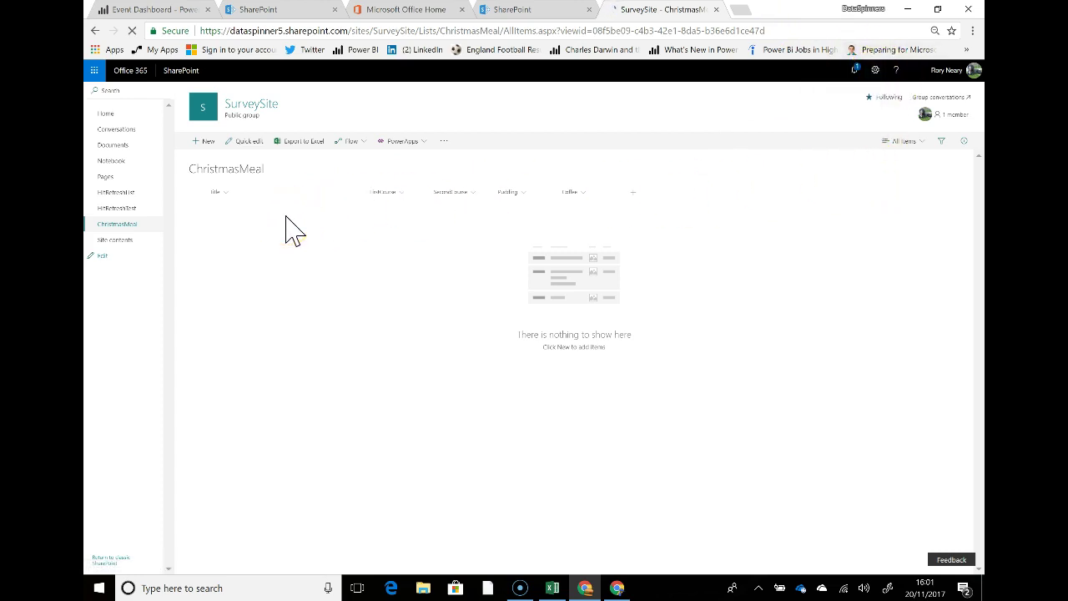
left_click(455, 219)
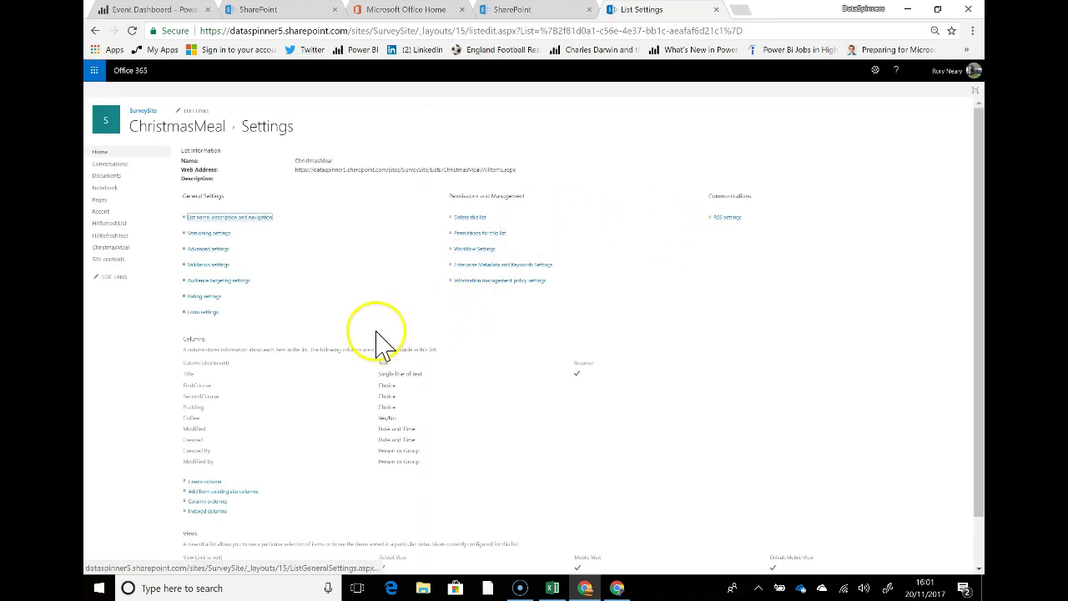
left_click(189, 374)
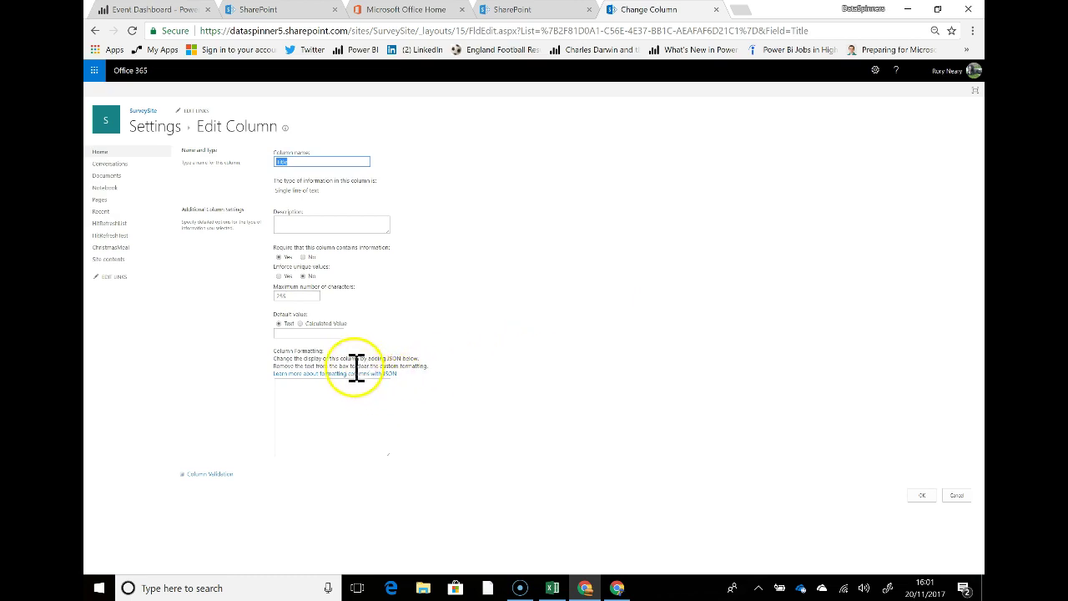
left_click(342, 333)
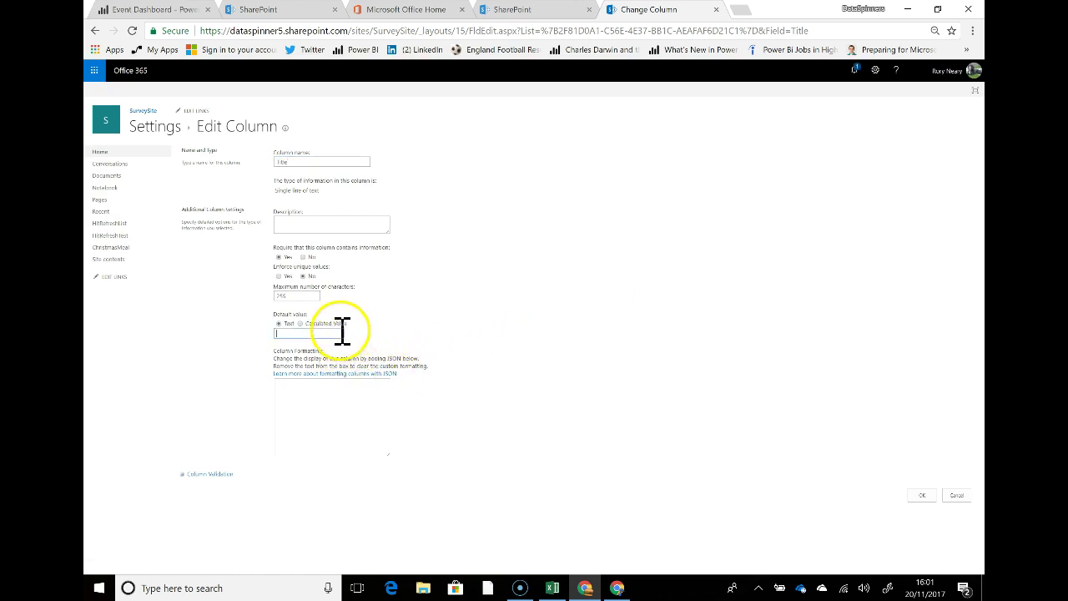
type("1")
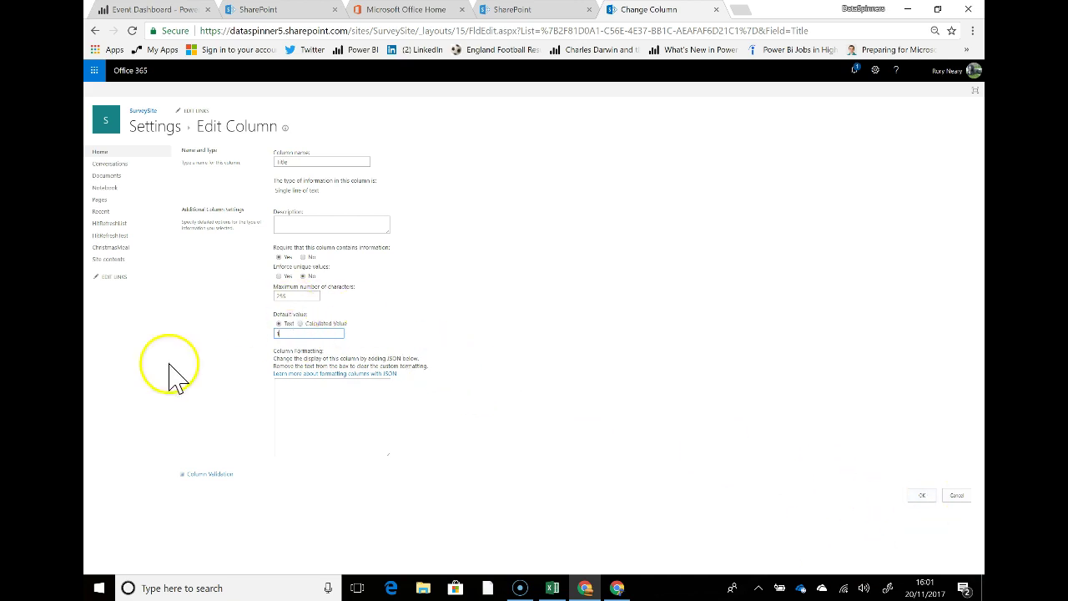
left_click(922, 495)
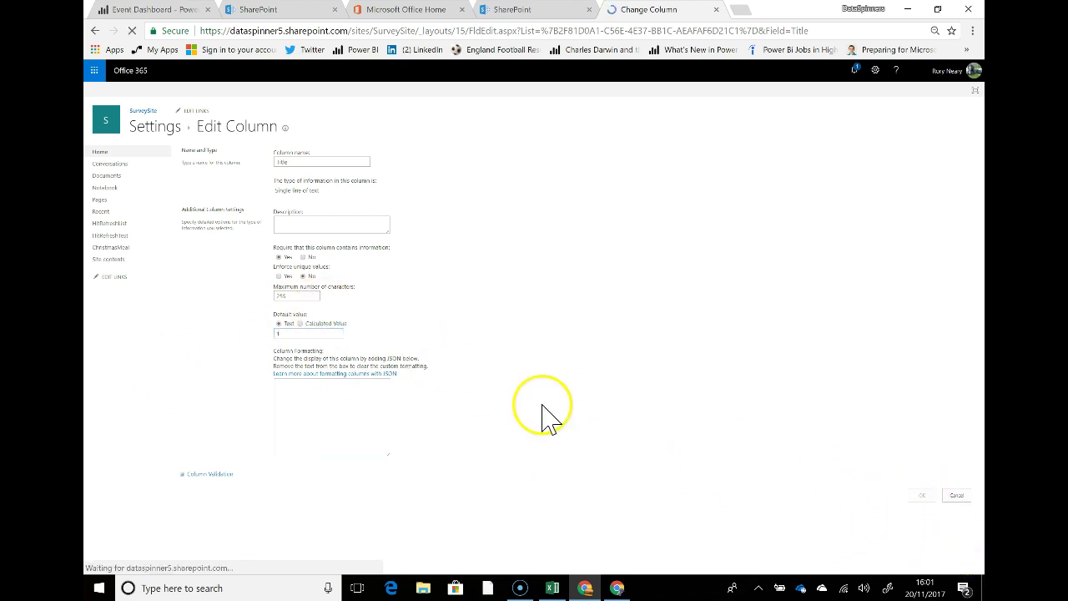
left_click(673, 388)
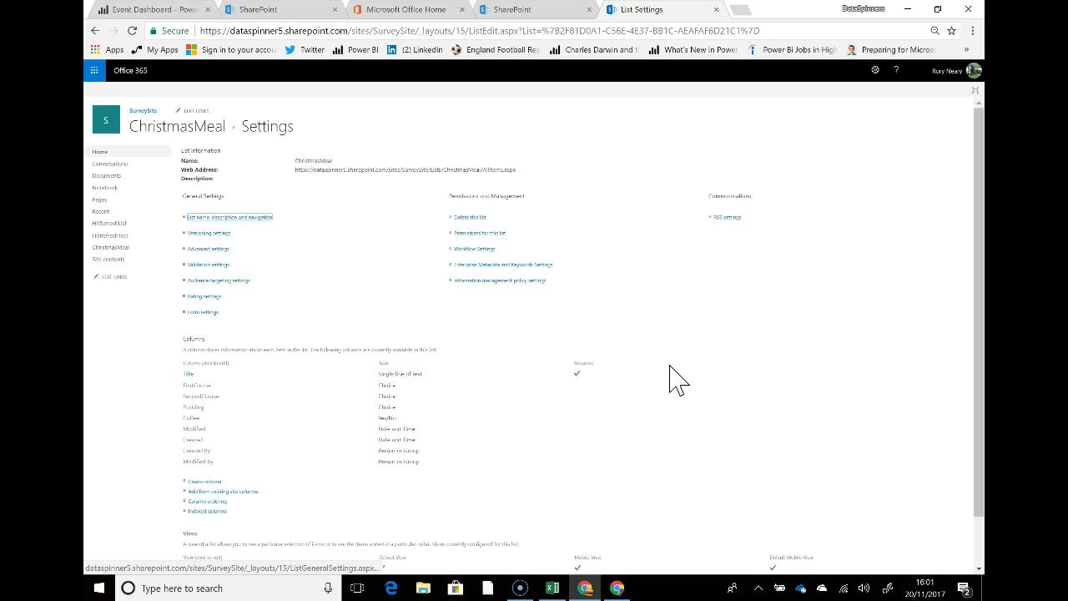
left_click(673, 378)
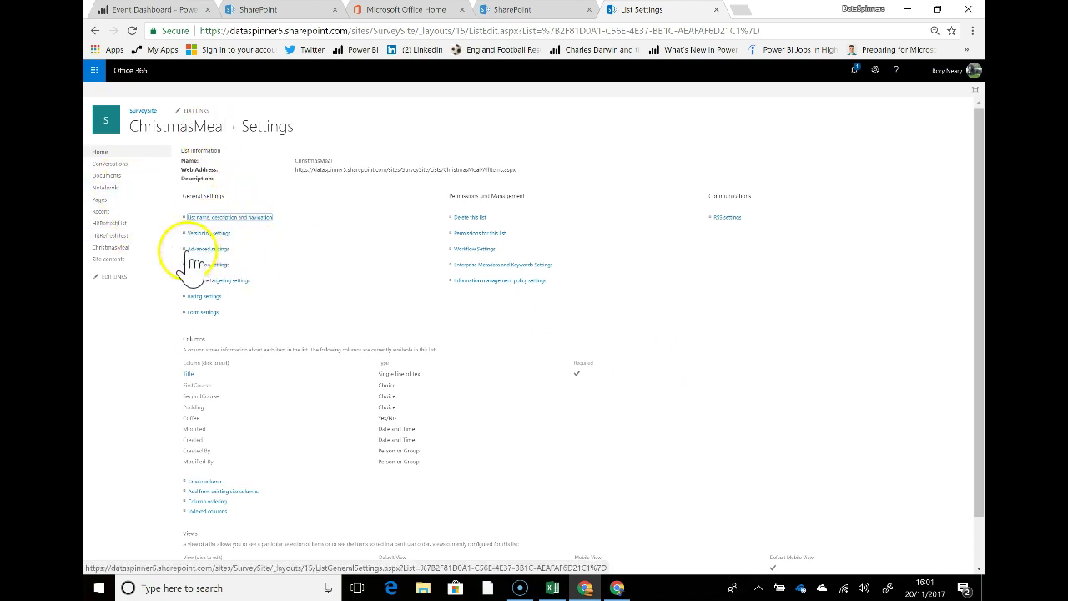
Step: Return to the ChristmasMeal list and create a PowerApps app from it named Christmas Meal Selector
left_click(117, 247)
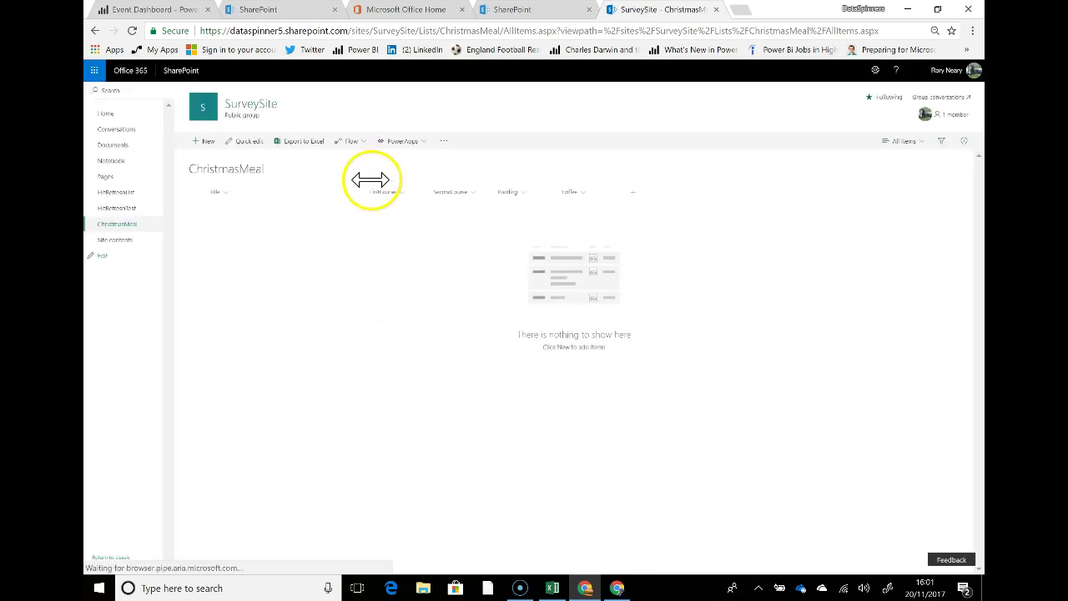
left_click(403, 141)
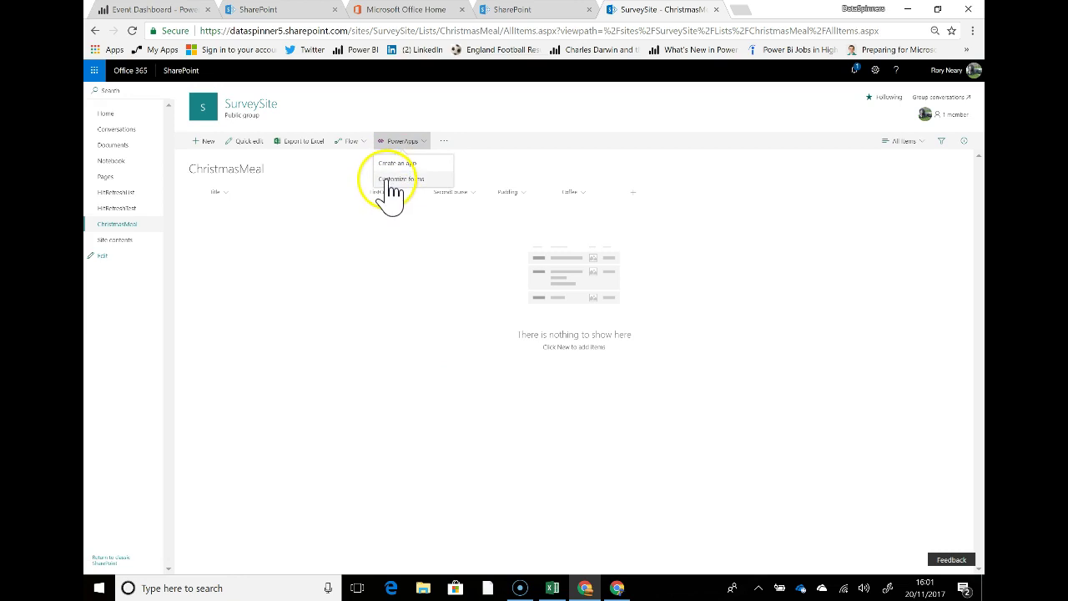
left_click(393, 165)
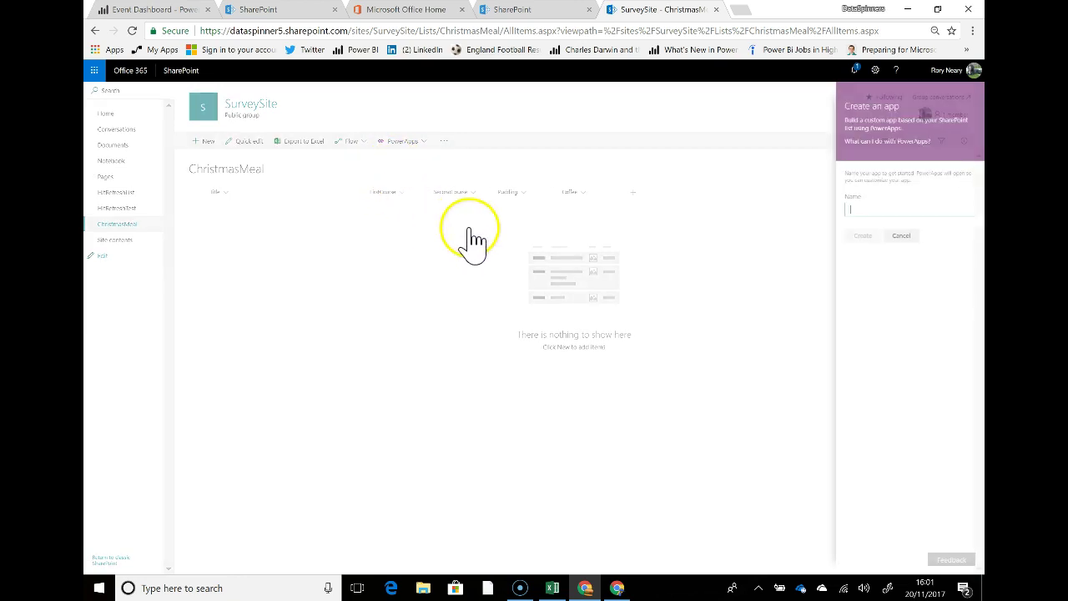
type("Christmas Meal Selector")
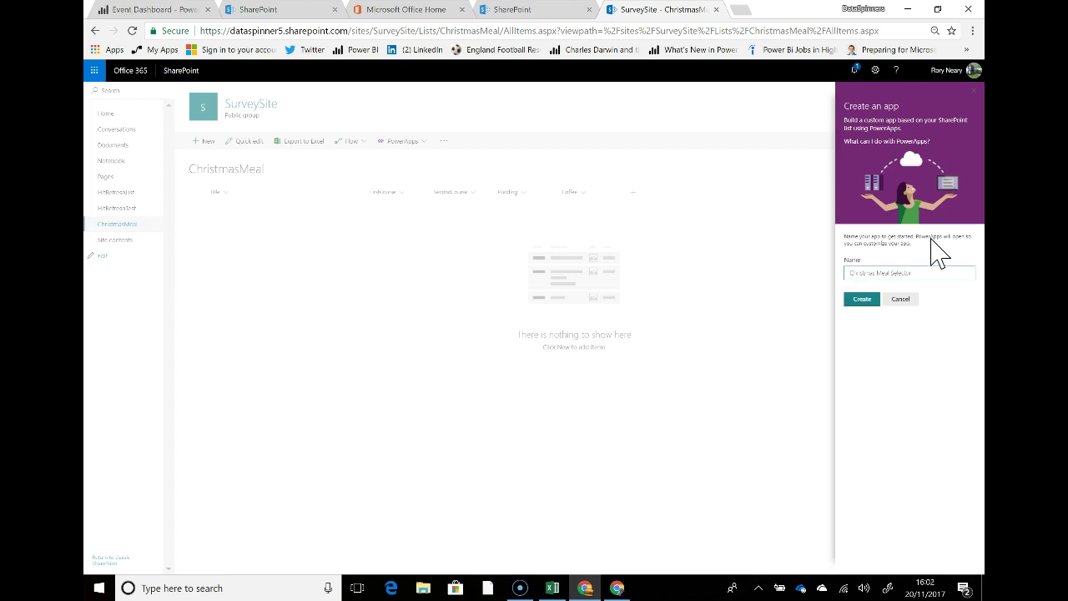
left_click(943, 267)
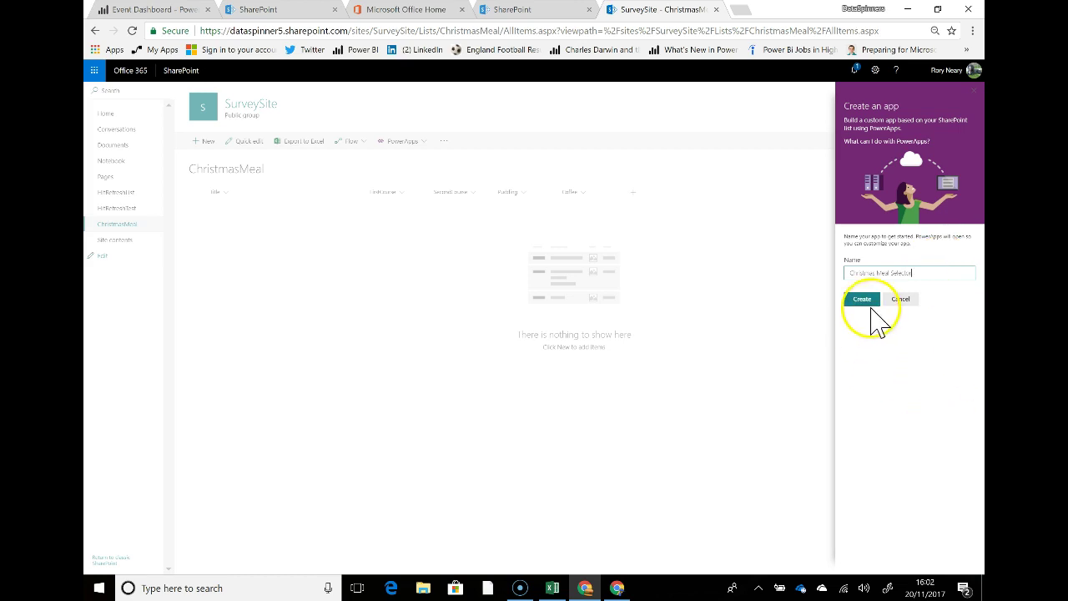
left_click(864, 300)
left_click(863, 301)
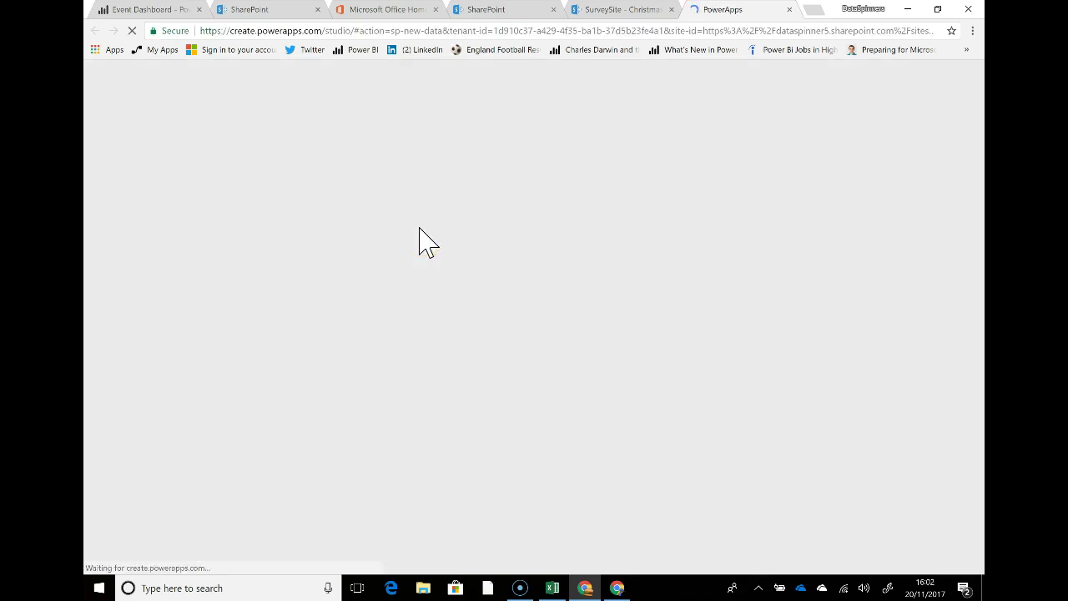
left_click(424, 306)
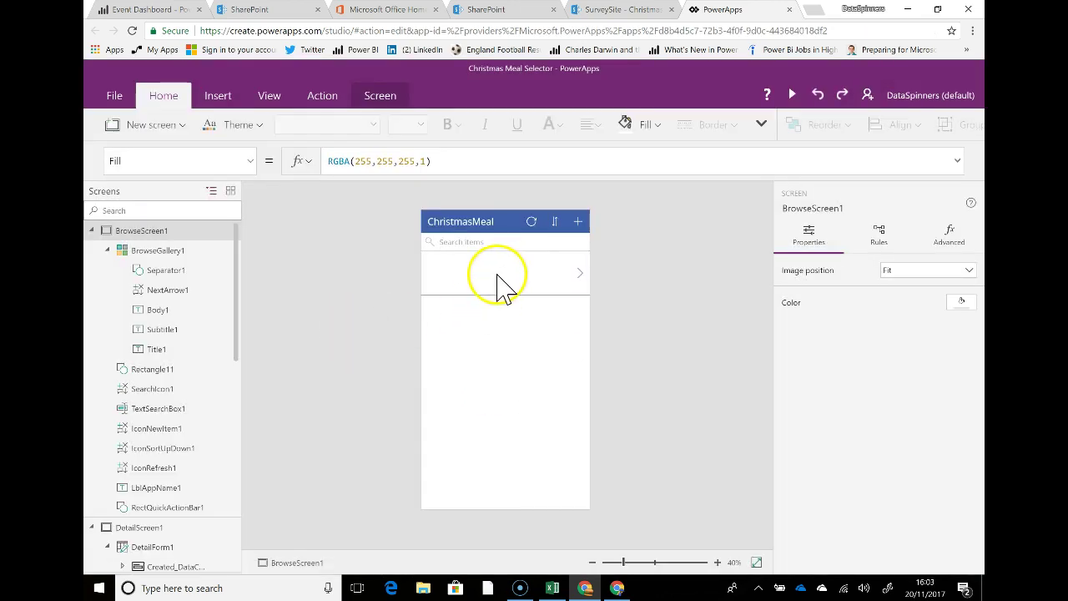
Step: Open the new item form from the app's browse screen and choose Garlic Bread as the FirstCourse
left_click(579, 222)
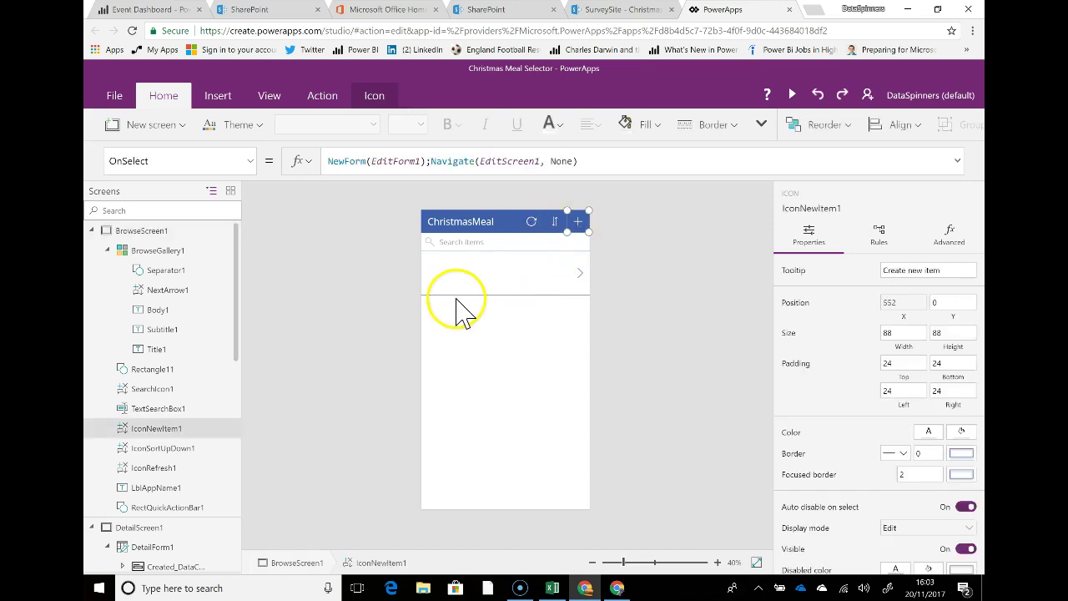
left_click(578, 224, "alt")
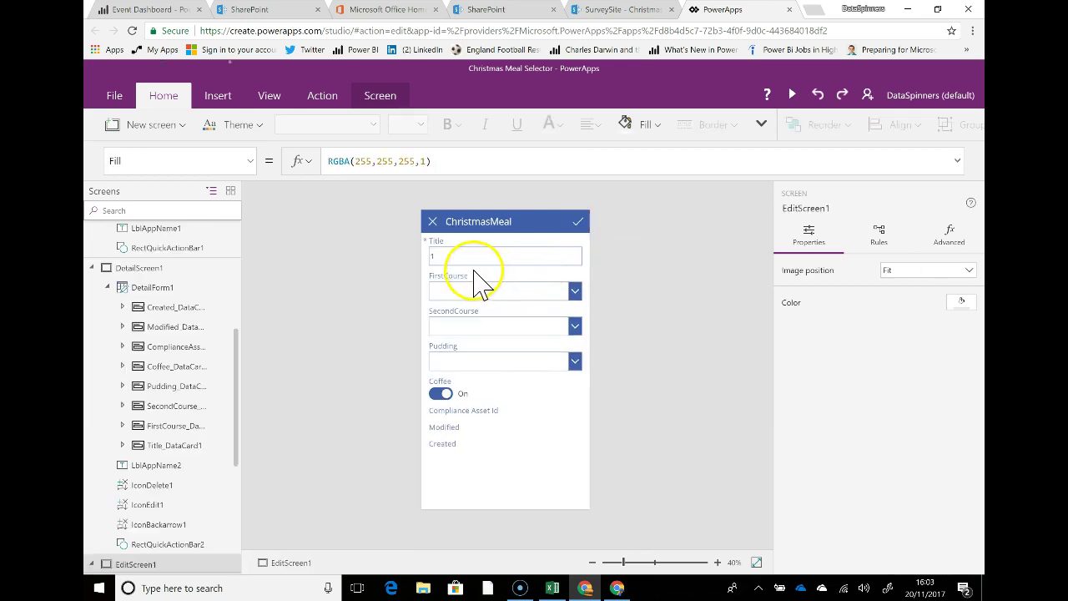
left_click(574, 293)
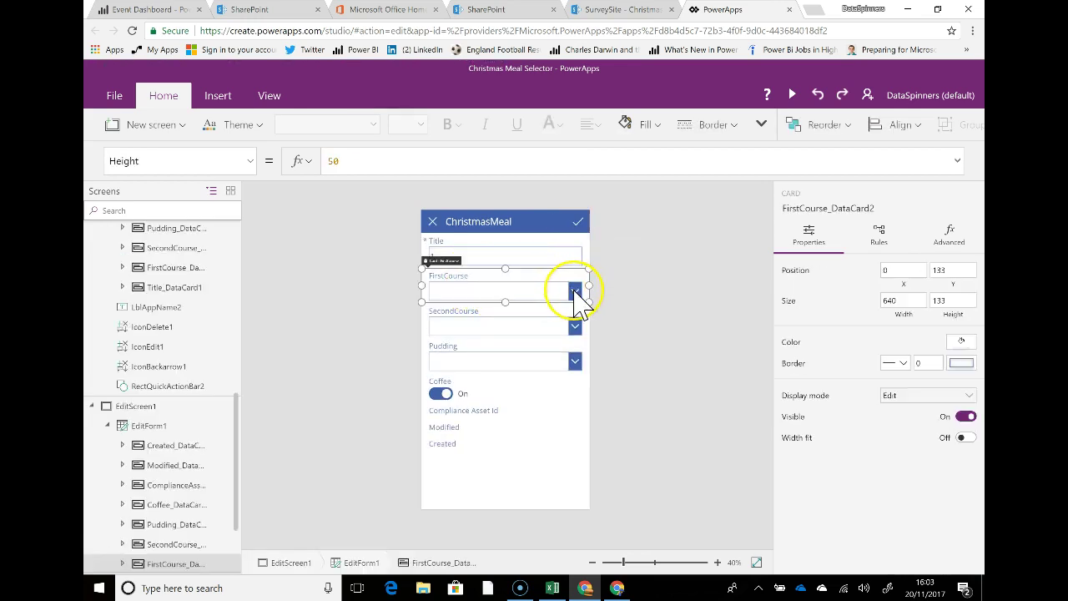
left_click(574, 289)
left_click(575, 291)
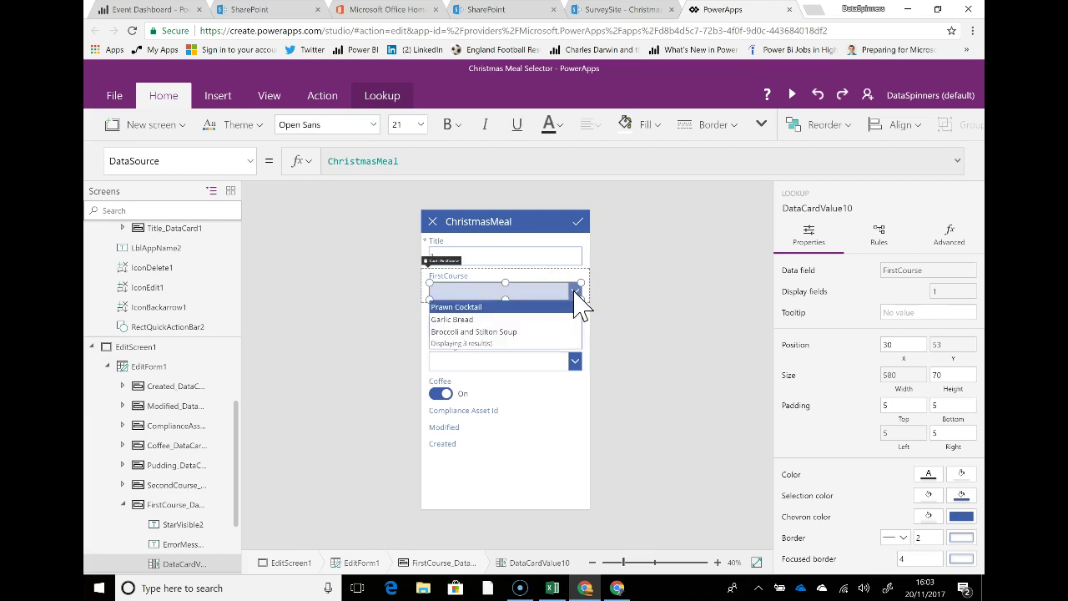
left_click(505, 318)
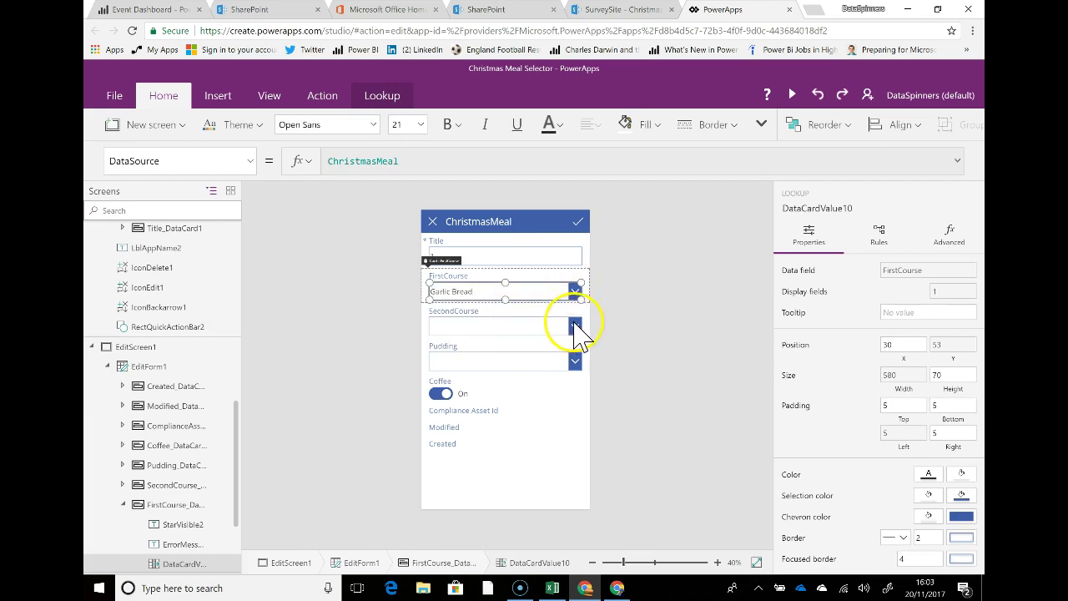
Step: Choose Roast Beef as the SecondCourse and Sherry Trifle as the Pudding on the form
left_click(576, 328)
left_click(577, 334)
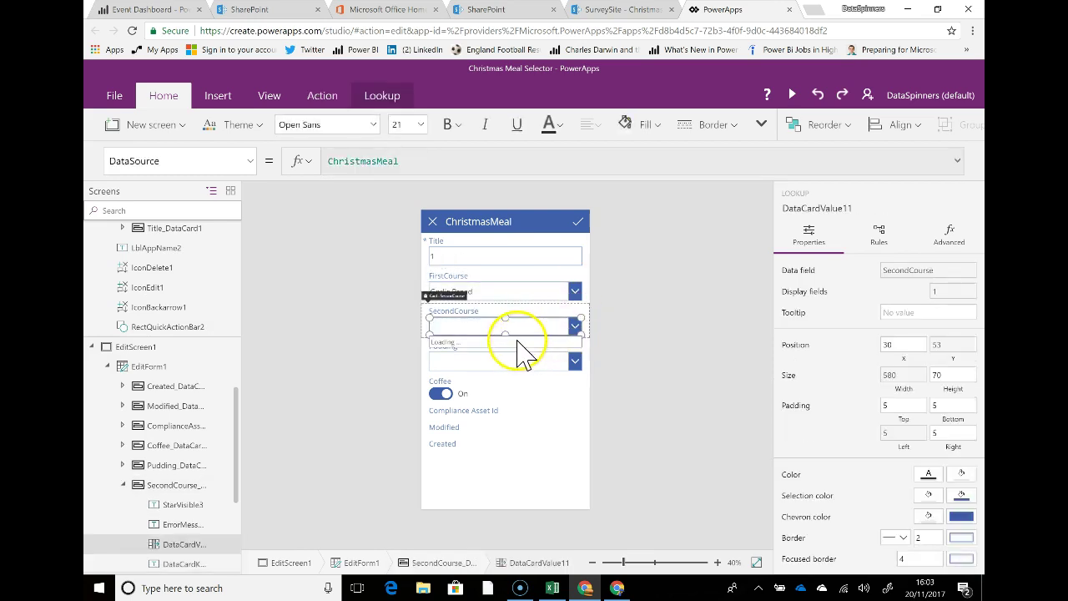
left_click(574, 335)
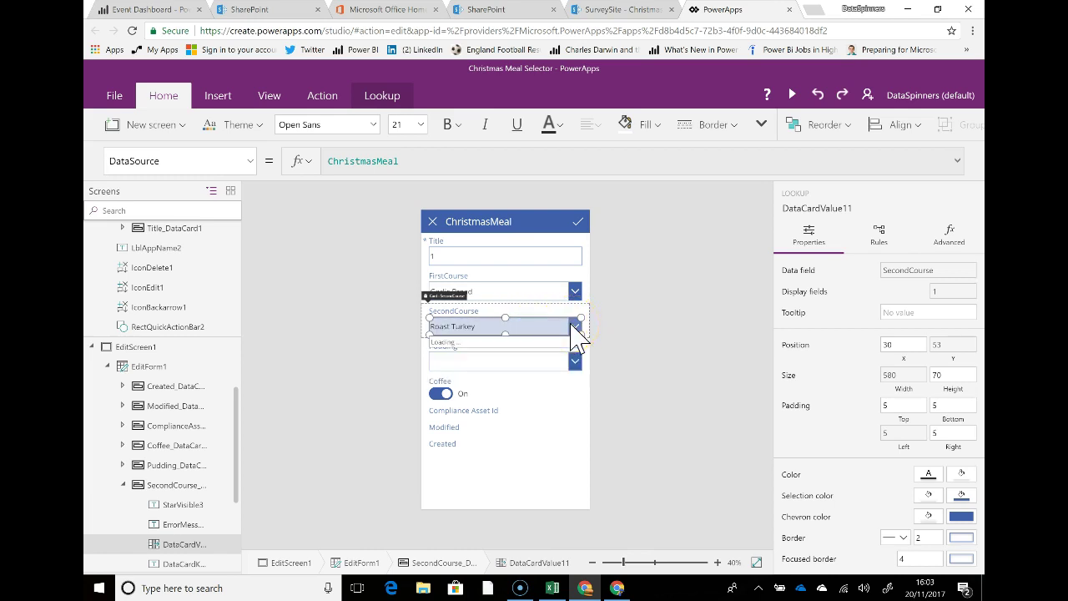
left_click(551, 352)
left_click(579, 361)
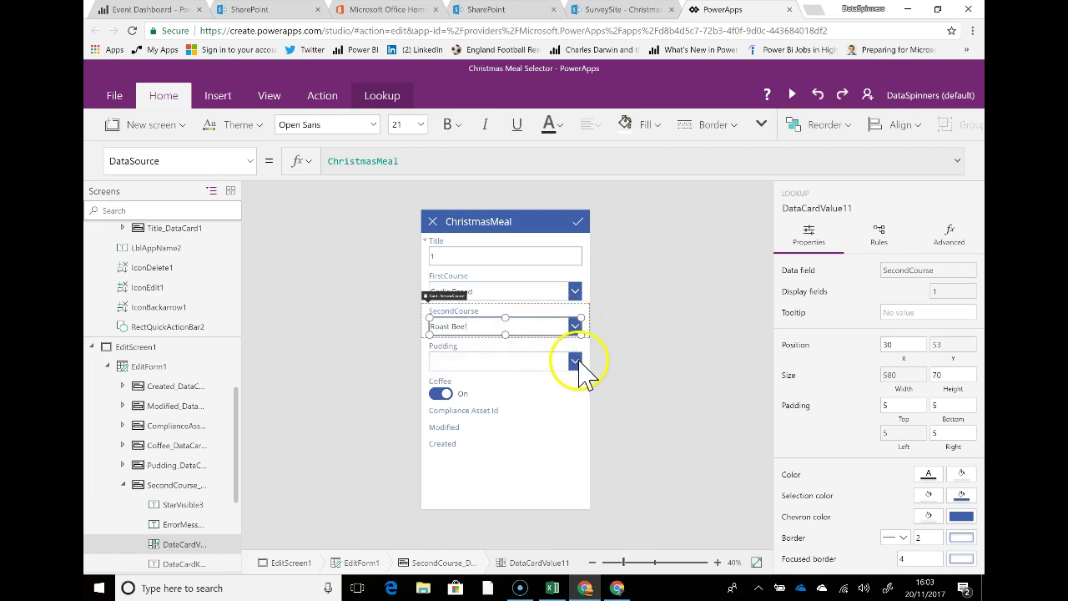
left_click(577, 365)
left_click(576, 361)
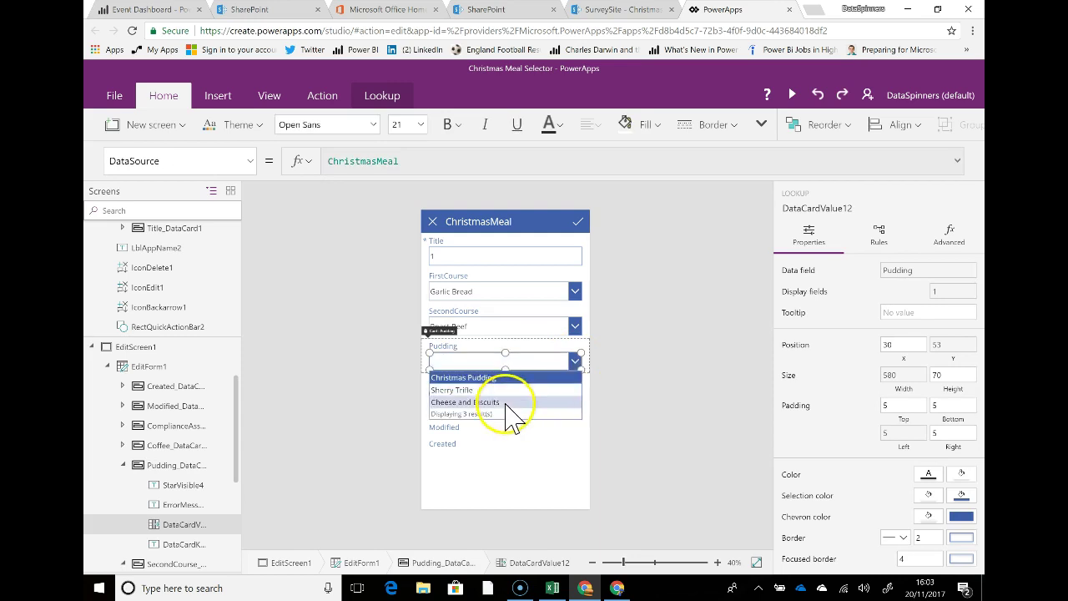
left_click(526, 386)
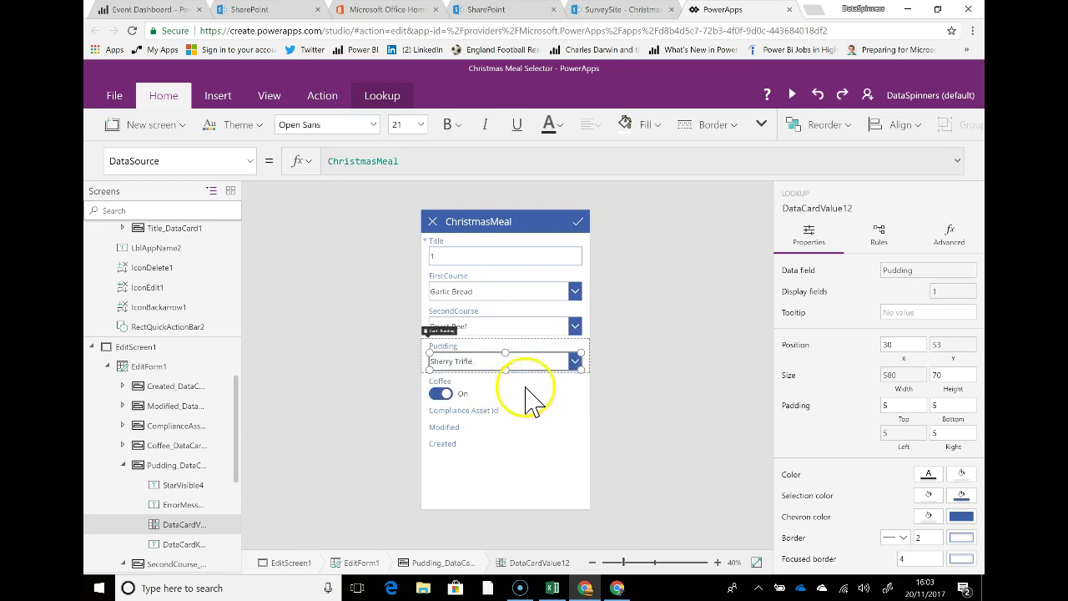
Step: Try to switch the Coffee toggle off on the form in the editing canvas
left_click(443, 413)
left_click(440, 393)
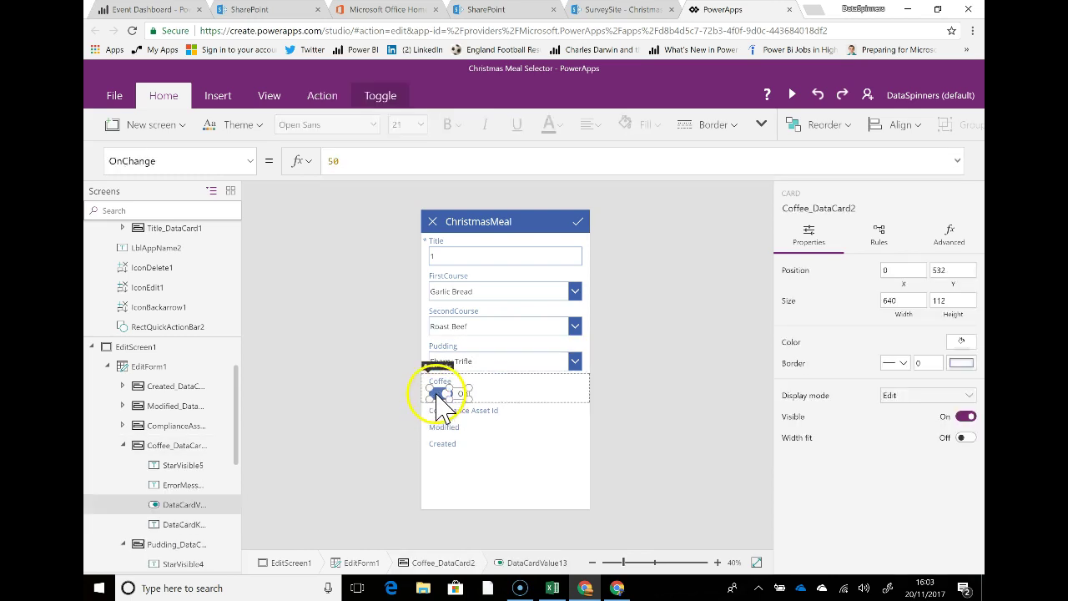
left_click(443, 400)
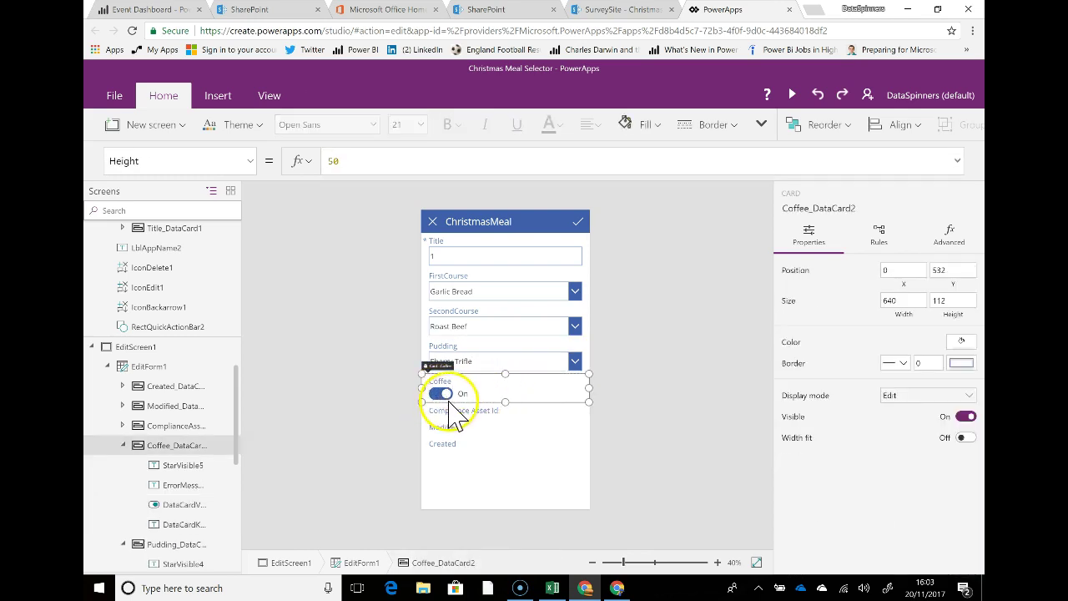
left_click(442, 401)
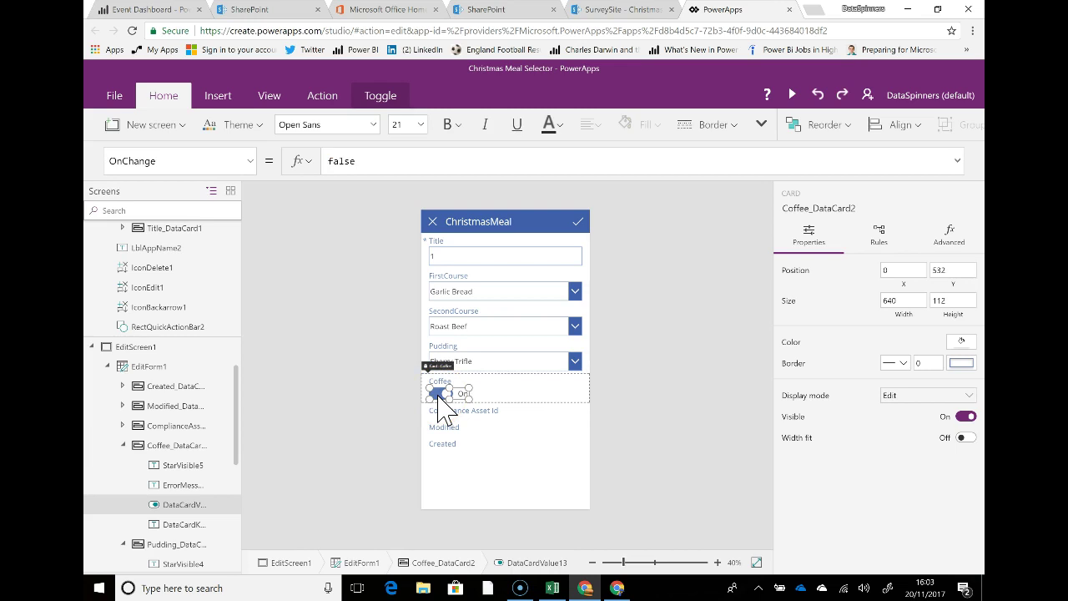
left_click(504, 399)
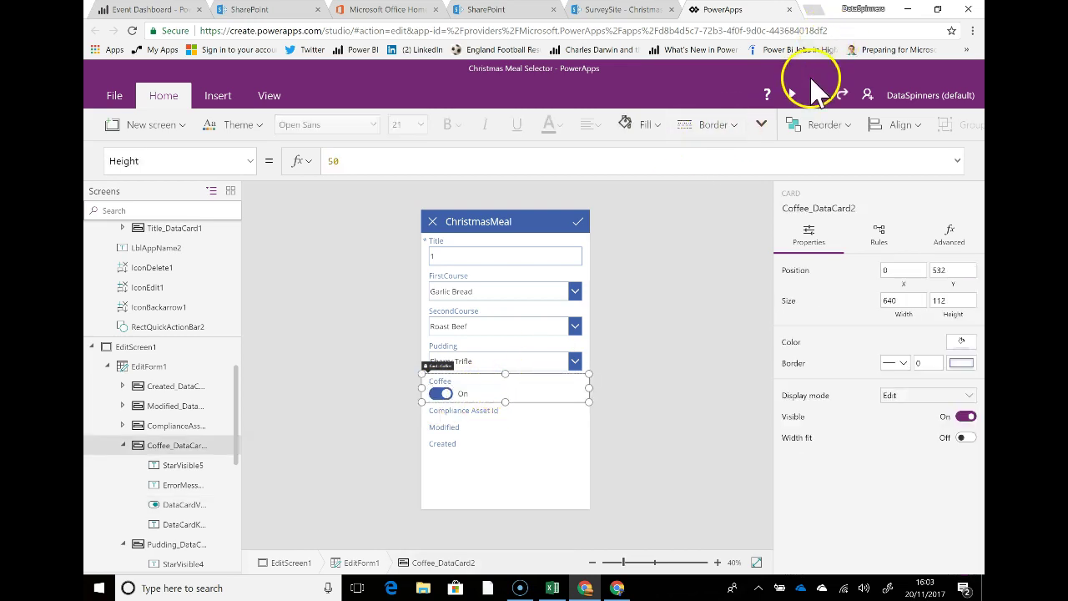
Step: Preview the app, switch Coffee off, submit the meal record, and leave the preview
left_click(793, 95)
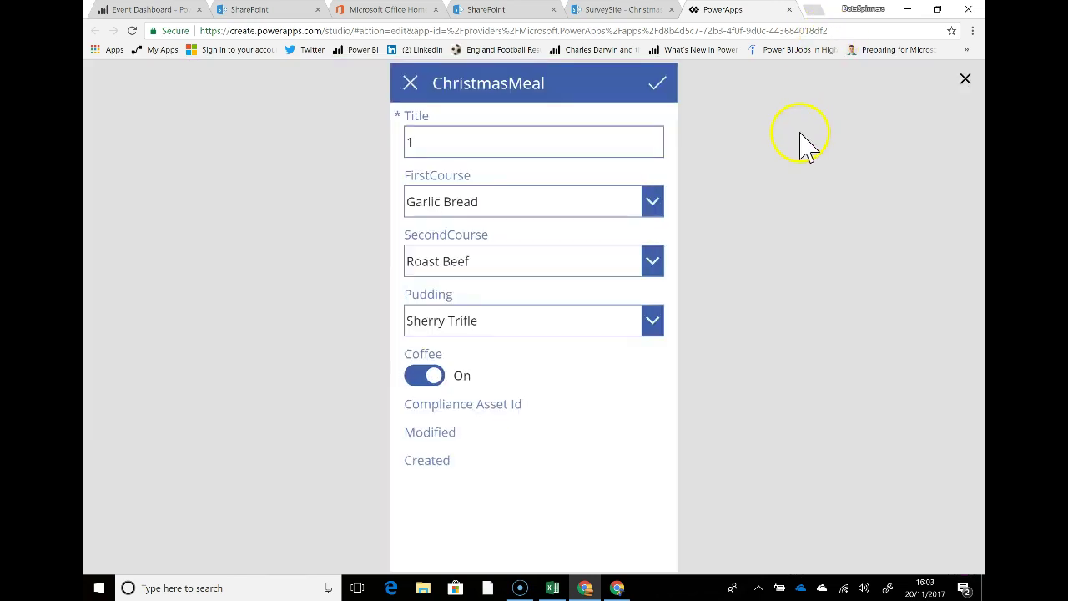
left_click(424, 377)
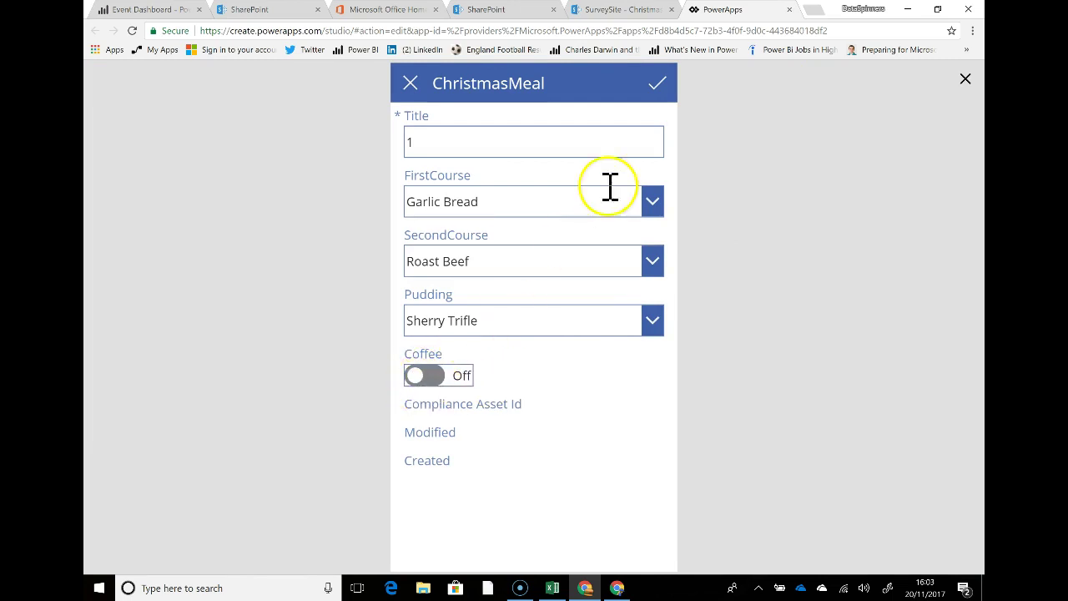
left_click(659, 90)
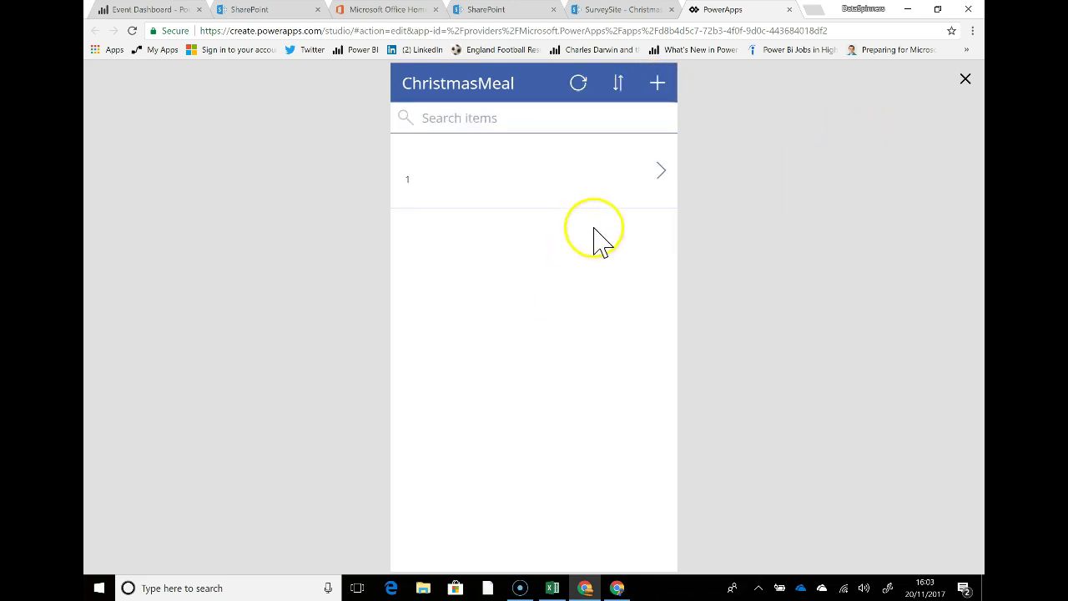
left_click(966, 80)
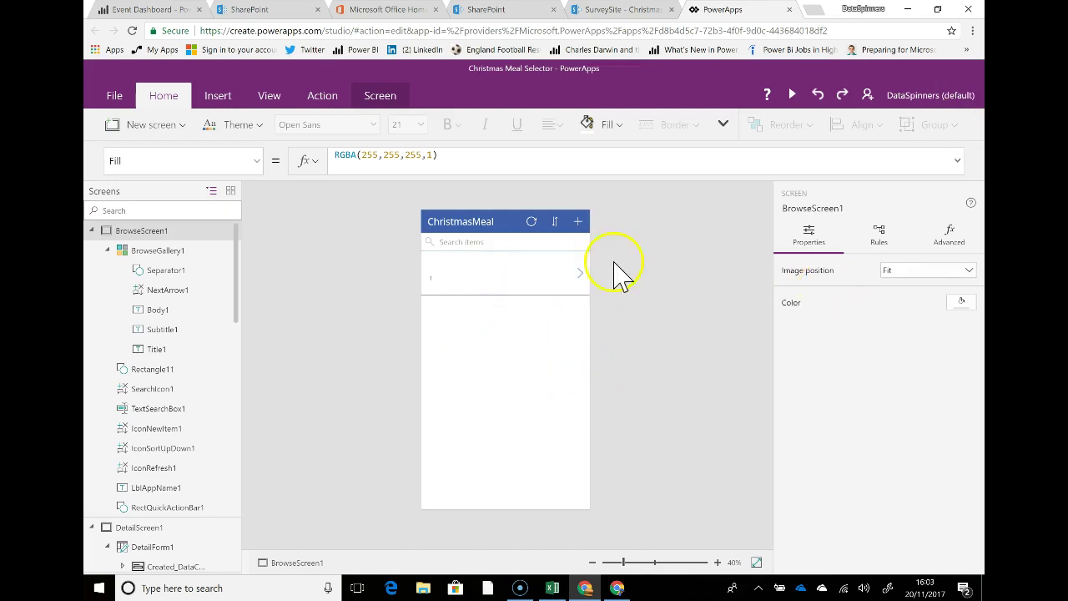
Step: Change the Text formula of the gallery's Body1 label to ThisItem.FirstCourse
left_click(475, 278)
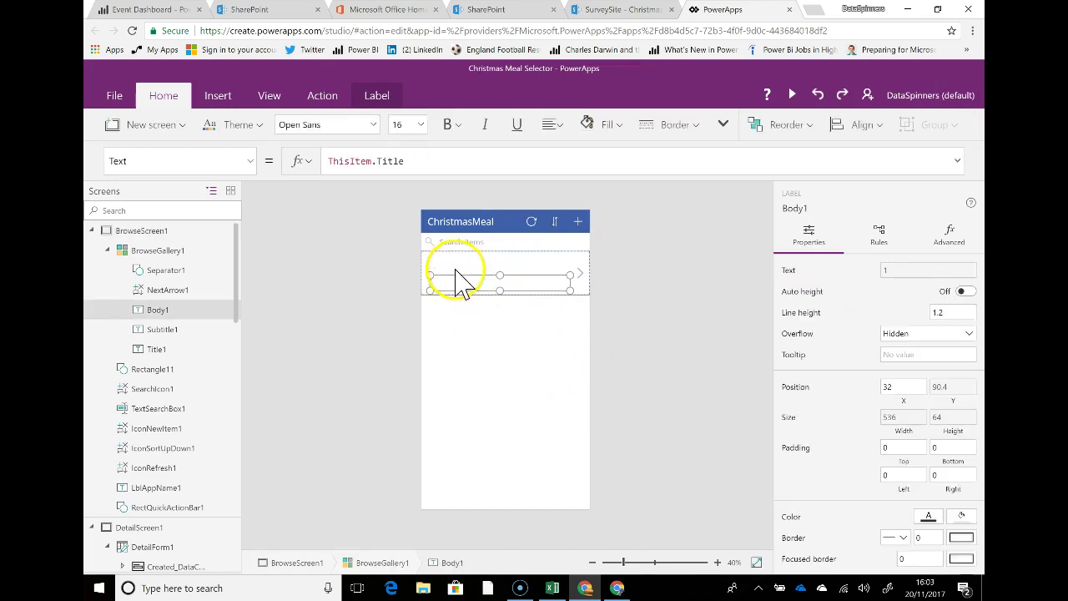
left_click(455, 289)
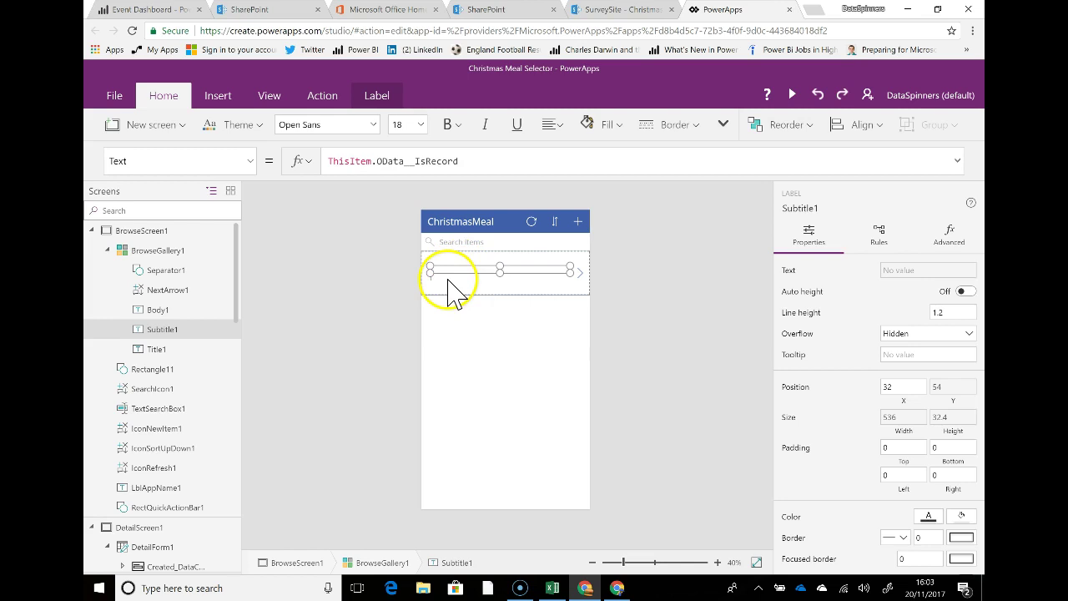
left_click(450, 282)
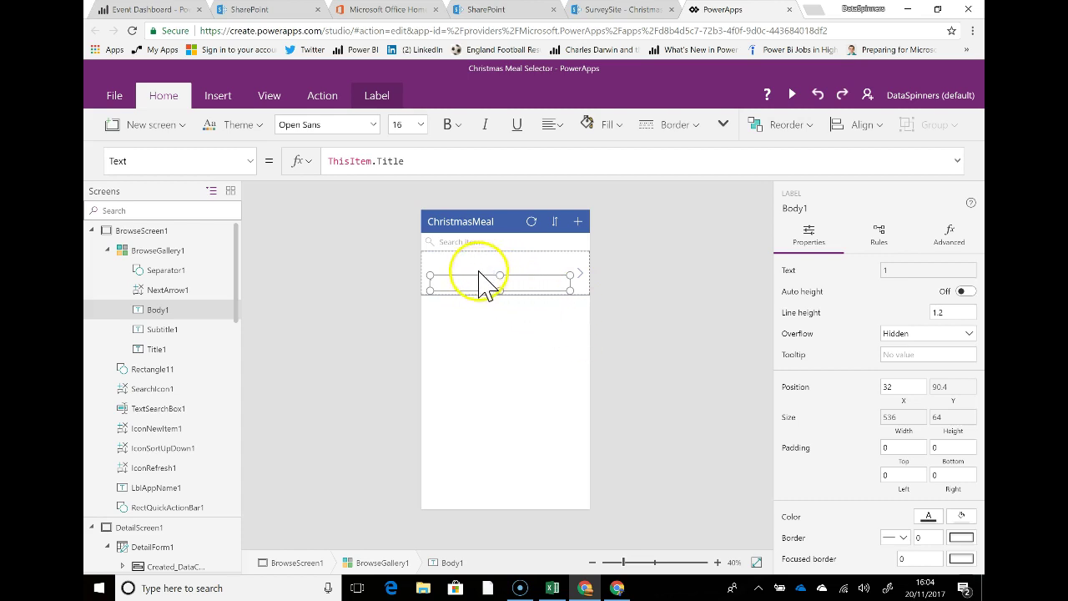
left_click(380, 161)
left_click(429, 162)
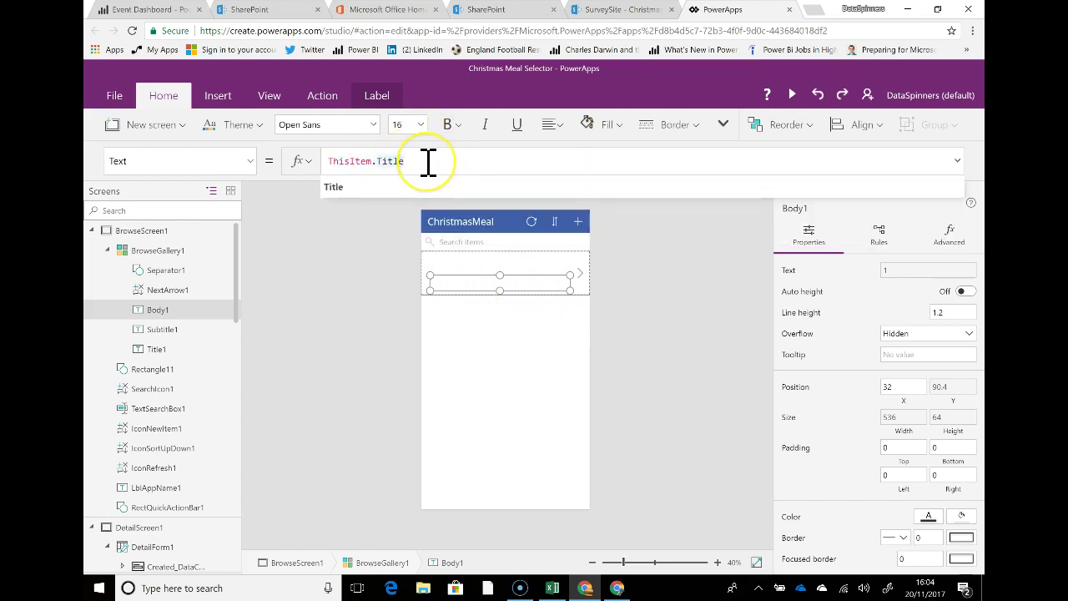
key("BackSpace")
key("BackSpace")
key("BackSpace")
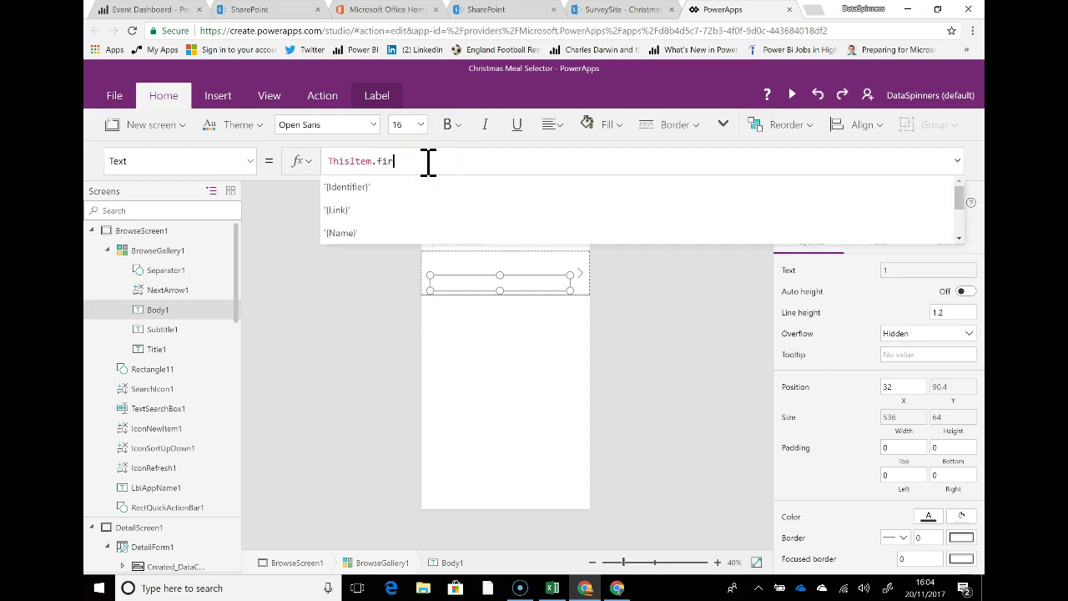
type("fir")
left_click(416, 190)
key("shift+Return")
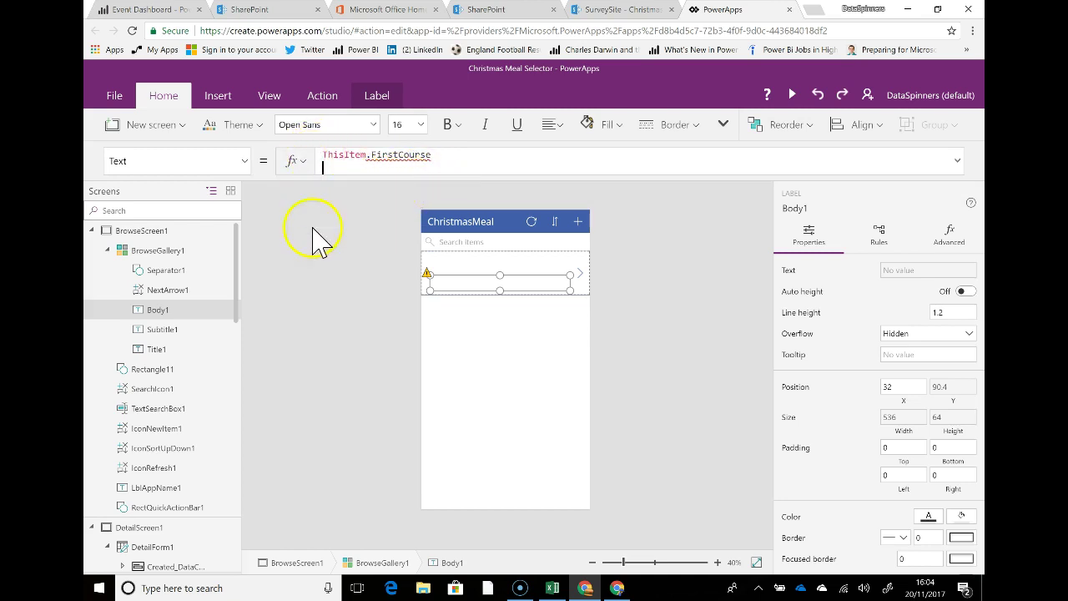
Step: Extend the Body1 label's formula to ThisItem.FirstCourse.Value
left_click(365, 297)
left_click(429, 282)
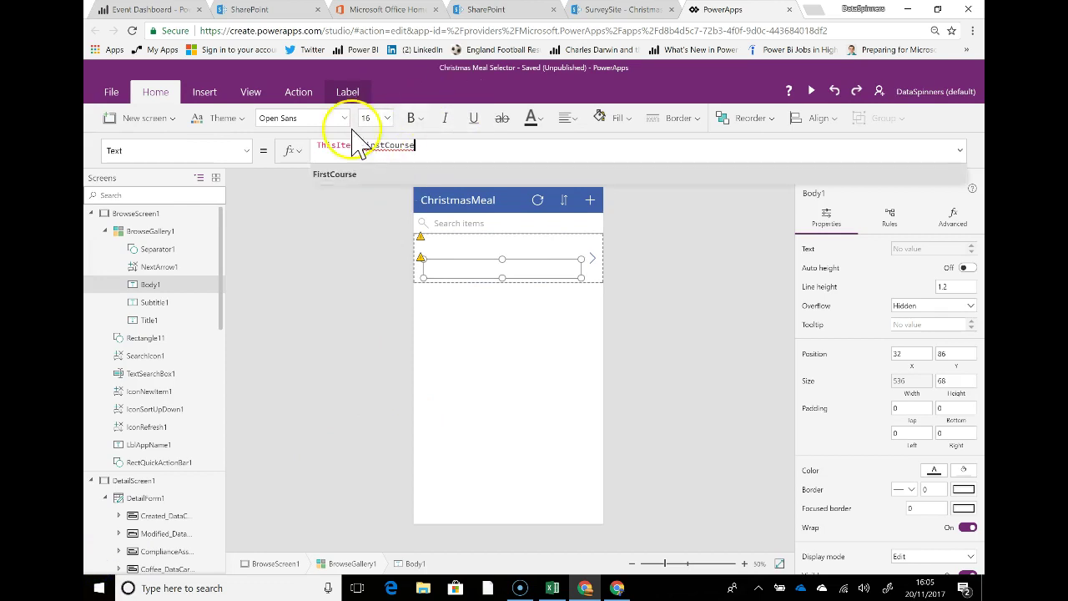
left_click(421, 174)
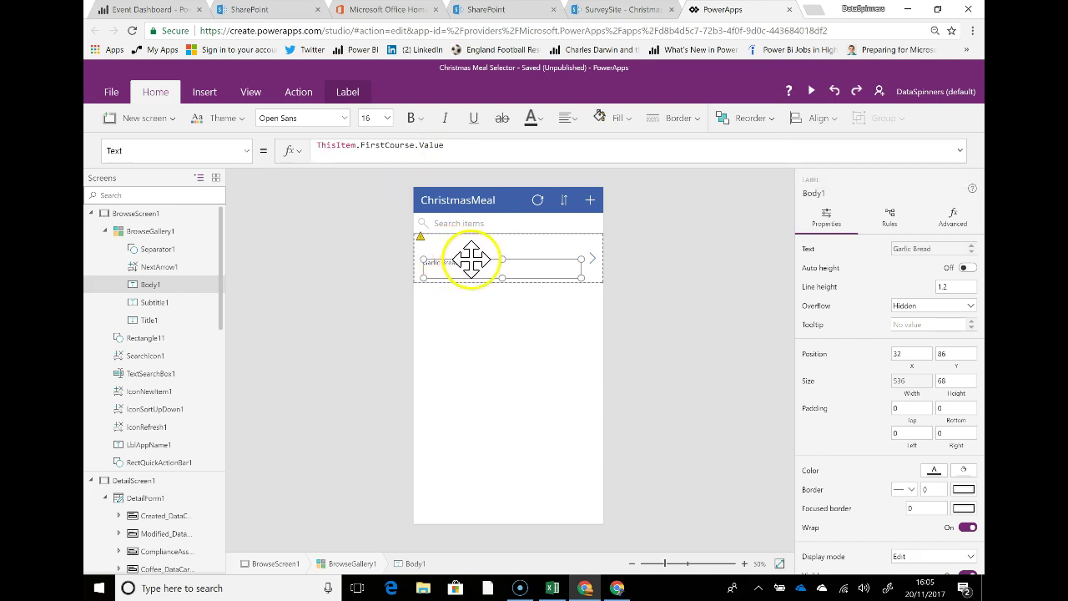
Step: Enlarge the browse gallery's item template to a height of 270
left_click(564, 247)
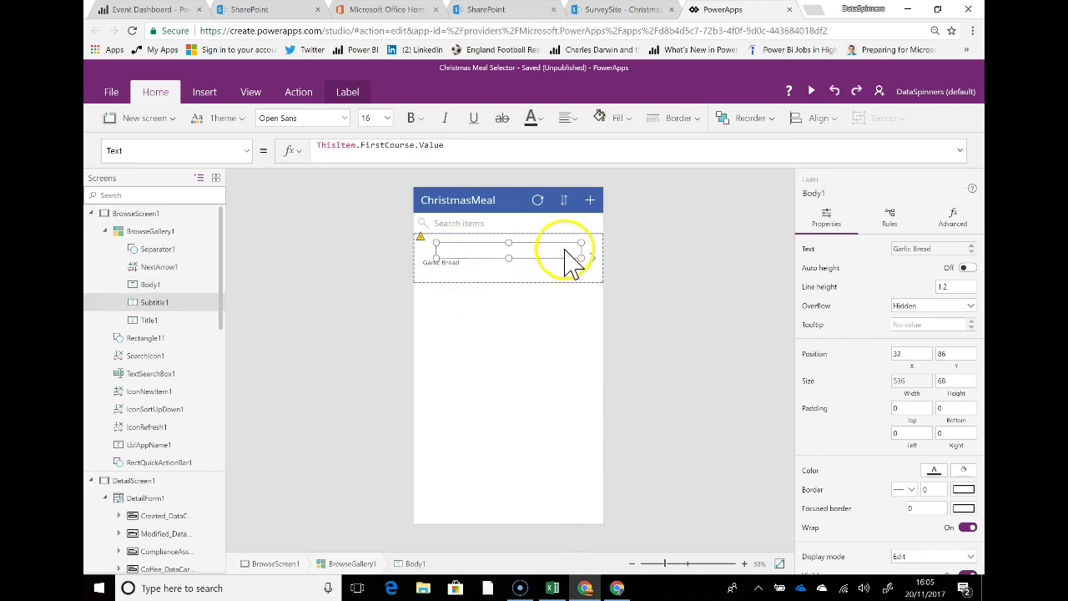
left_click(513, 291)
left_click_drag(508, 281, 508, 313)
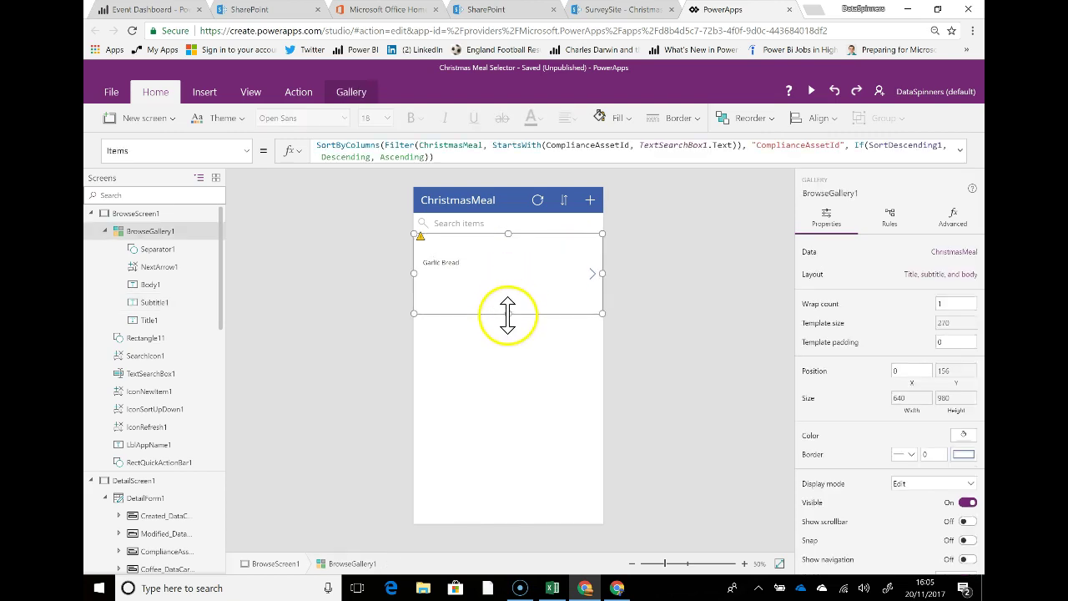
Step: Duplicate the first course label just beneath the original and set the copy's Text to ThisItem.SecondCourse.Value
left_click(464, 264)
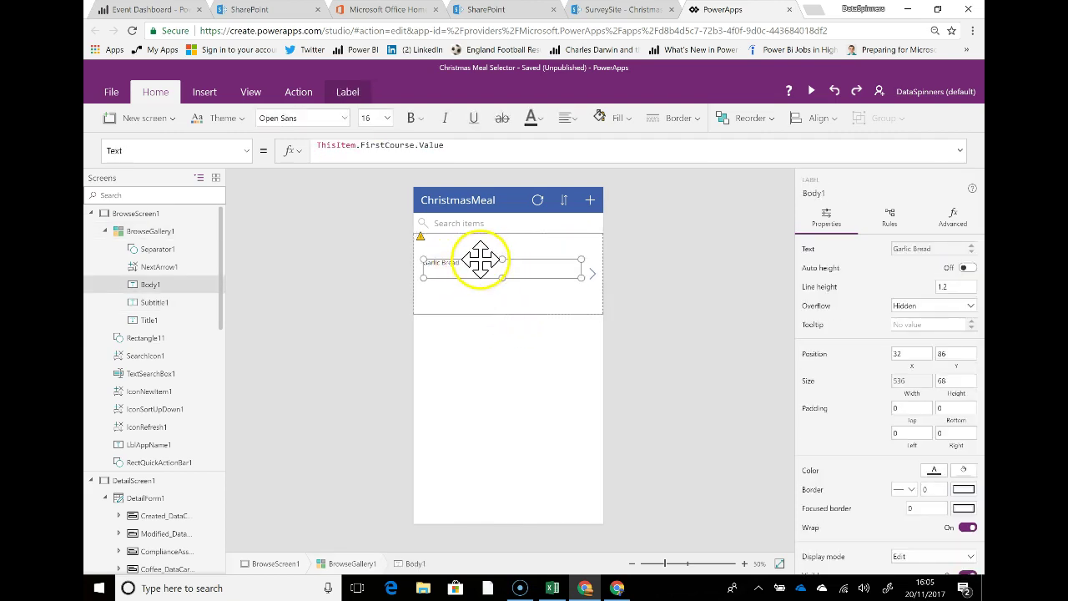
key("ctrl+v")
left_click_drag(467, 246, 469, 271)
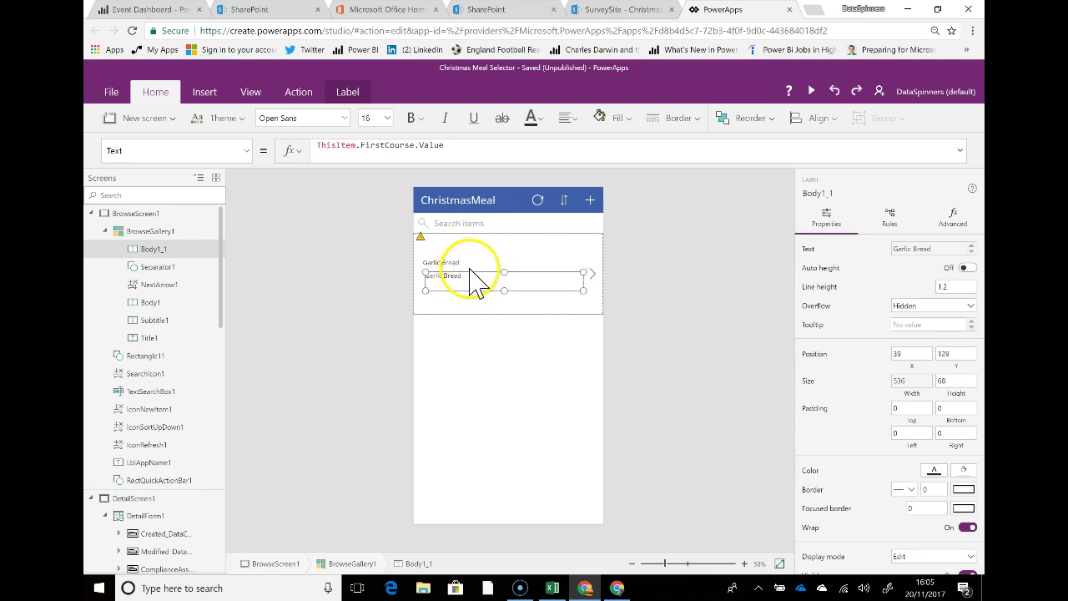
double_click(376, 148)
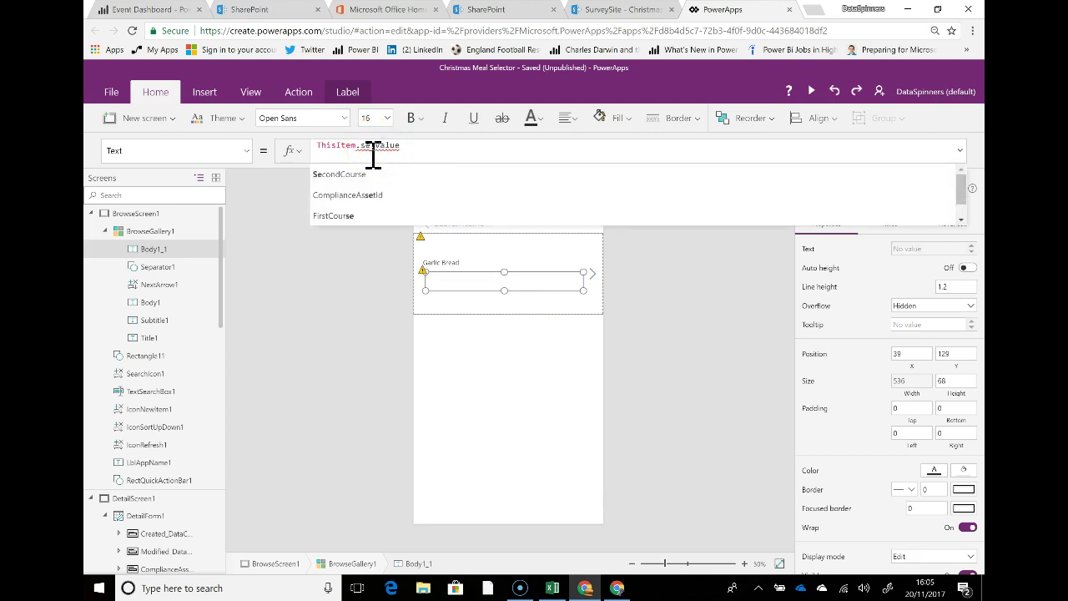
type("se")
left_click(359, 175)
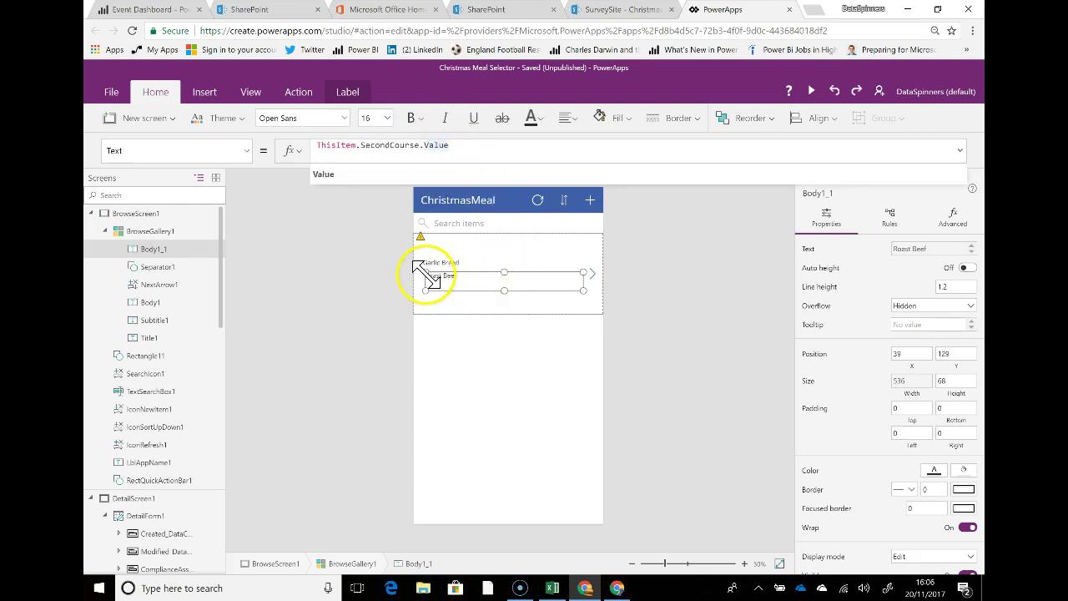
Step: Switch to SharePoint, open the ChristmasMeal list to check its columns, and return to PowerApps
left_click(615, 12)
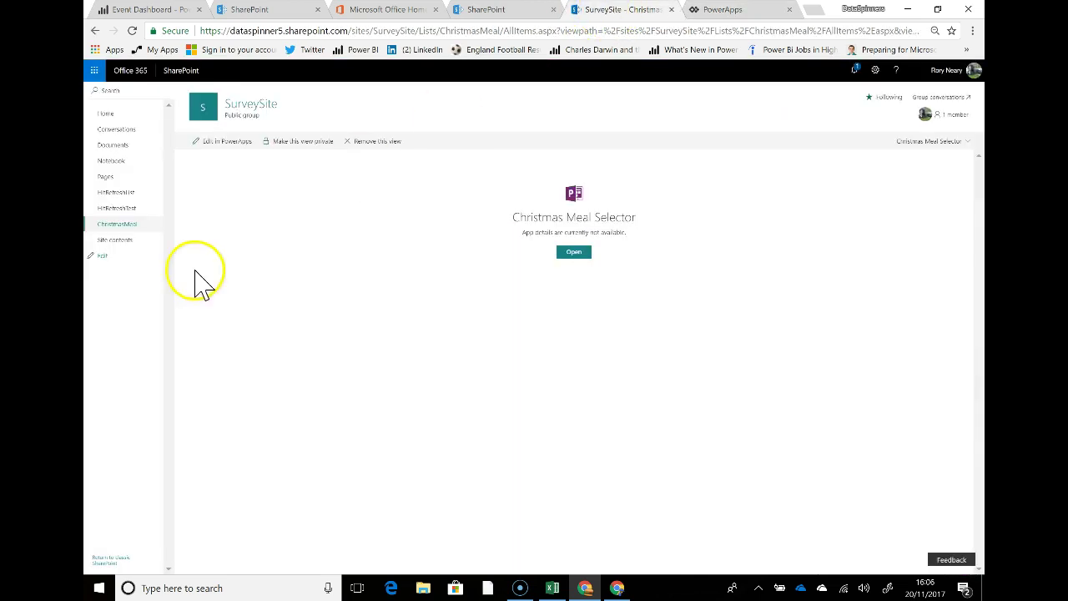
left_click(118, 225)
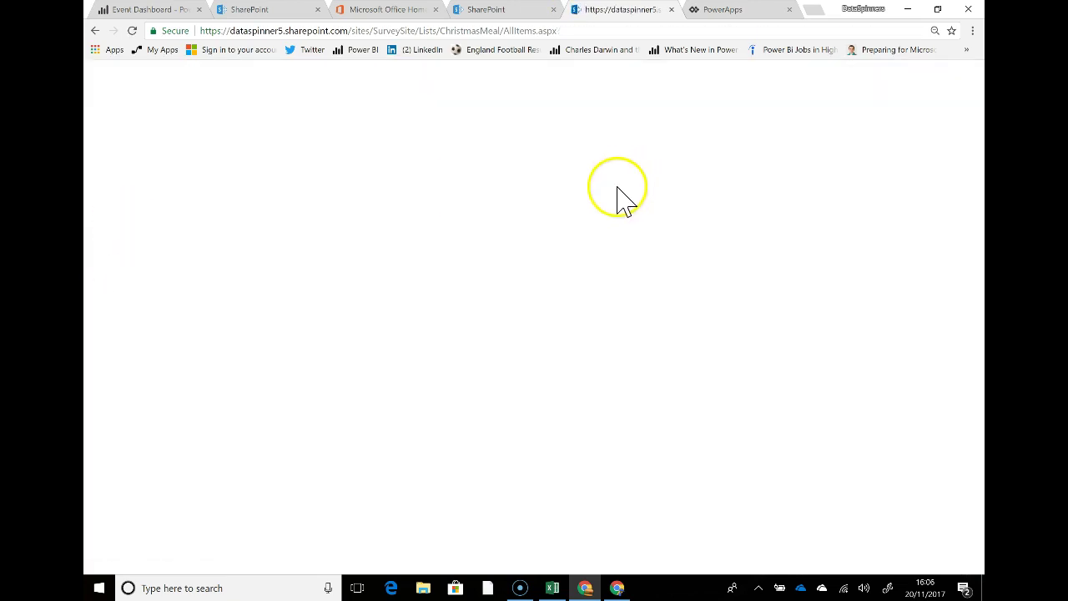
left_click(720, 10)
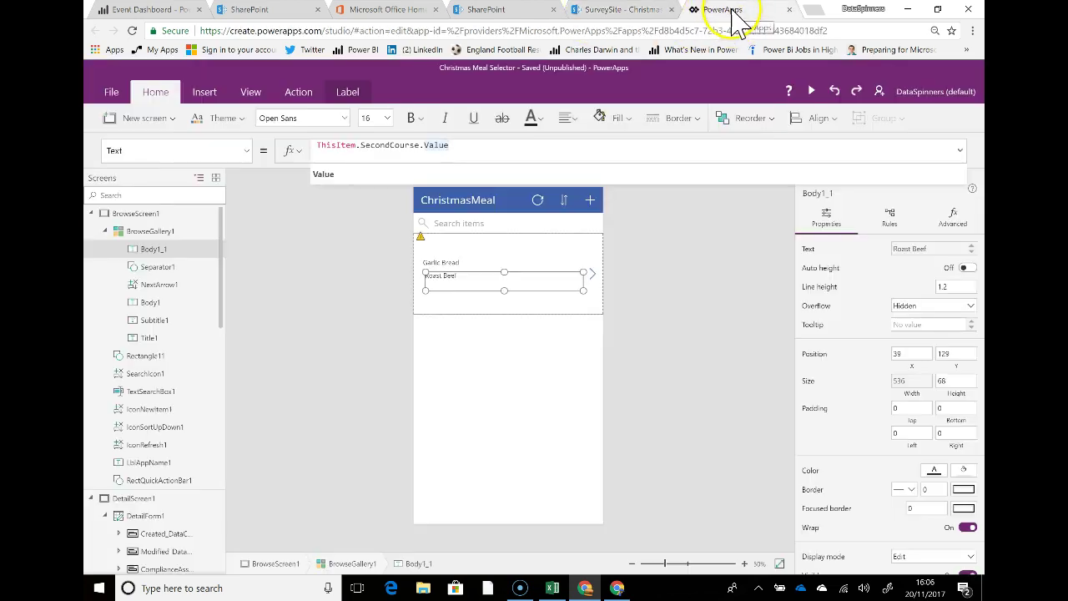
Step: Duplicate the second course label beneath it at X 32, Y 180, and align the second course label with the others
left_click(474, 274)
key("ctrl+c")
key("ctrl+v")
mouse_move(473, 273)
left_mouse_down()
mouse_move(477, 250)
mouse_move(472, 286)
left_mouse_up()
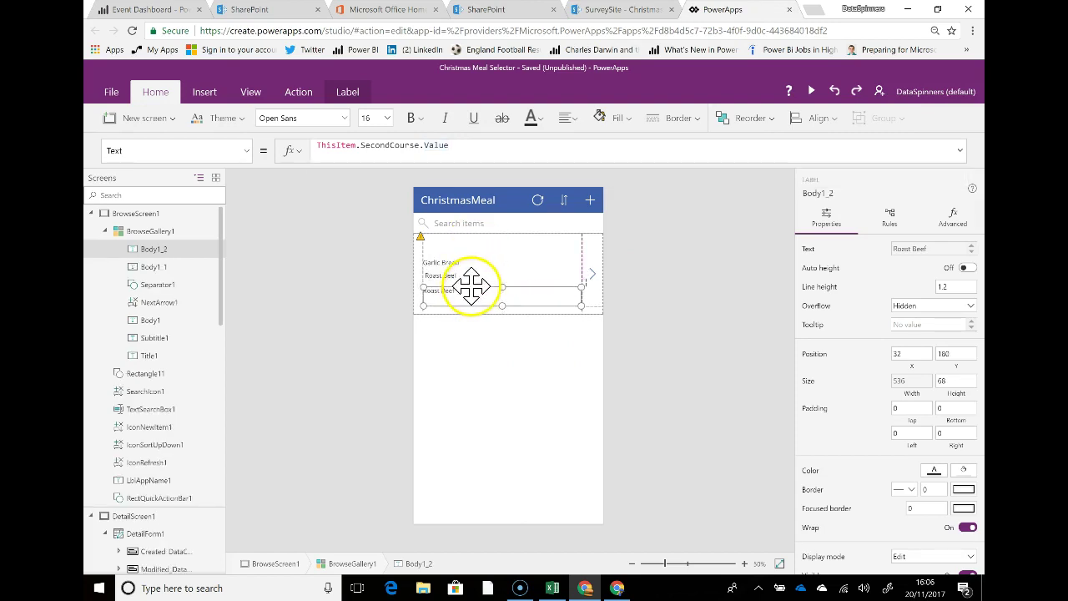
left_click(472, 272)
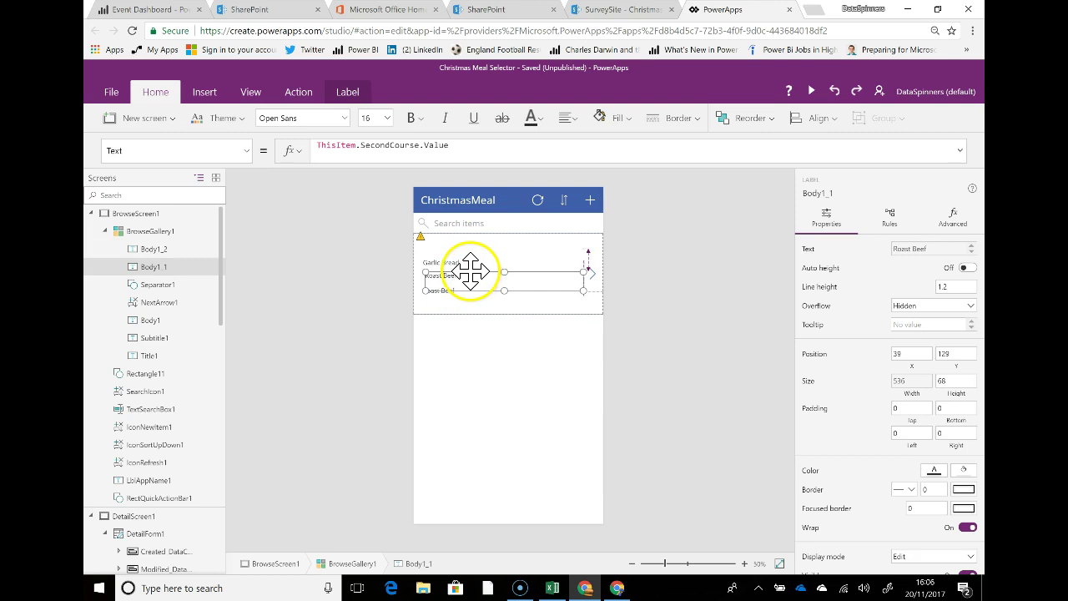
Step: Set the third label's Text to ThisItem.Pudding.Value and move the first course label slightly up
left_click(460, 301)
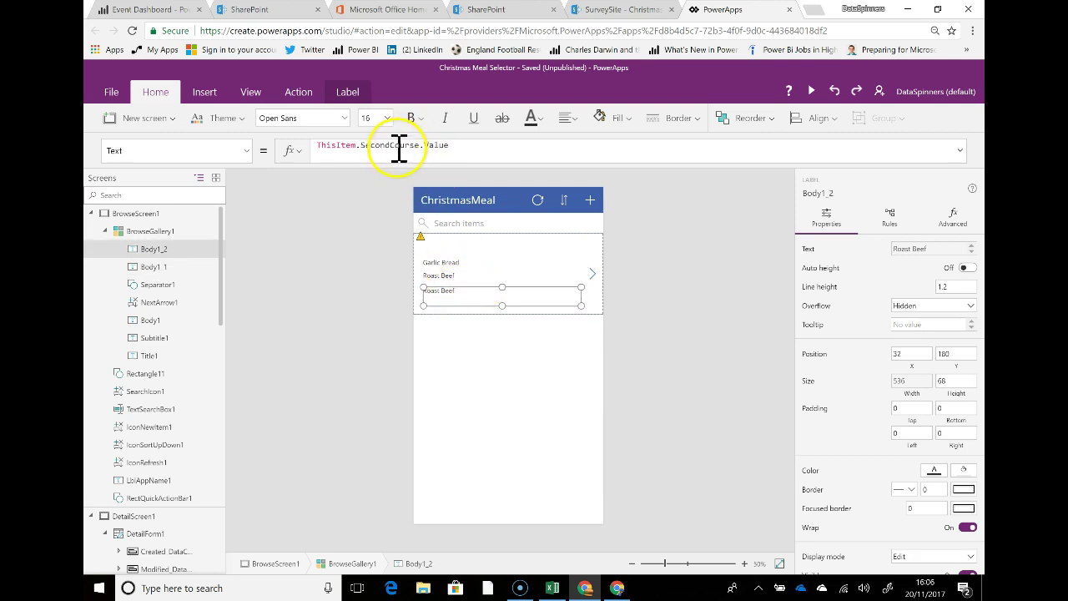
left_click(410, 145)
double_click(416, 146)
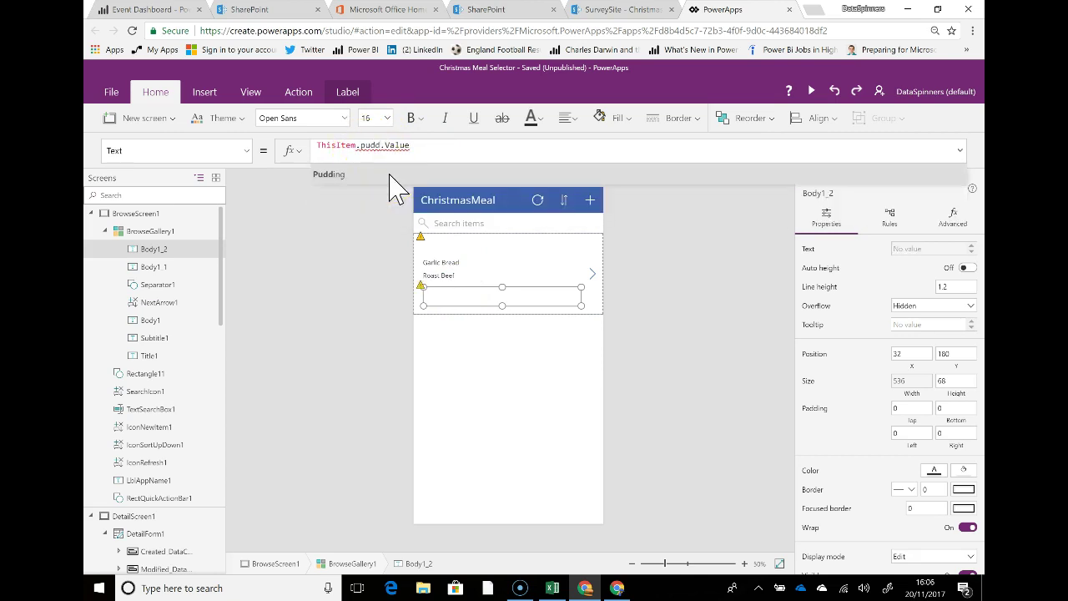
left_click(390, 175)
left_click(447, 147)
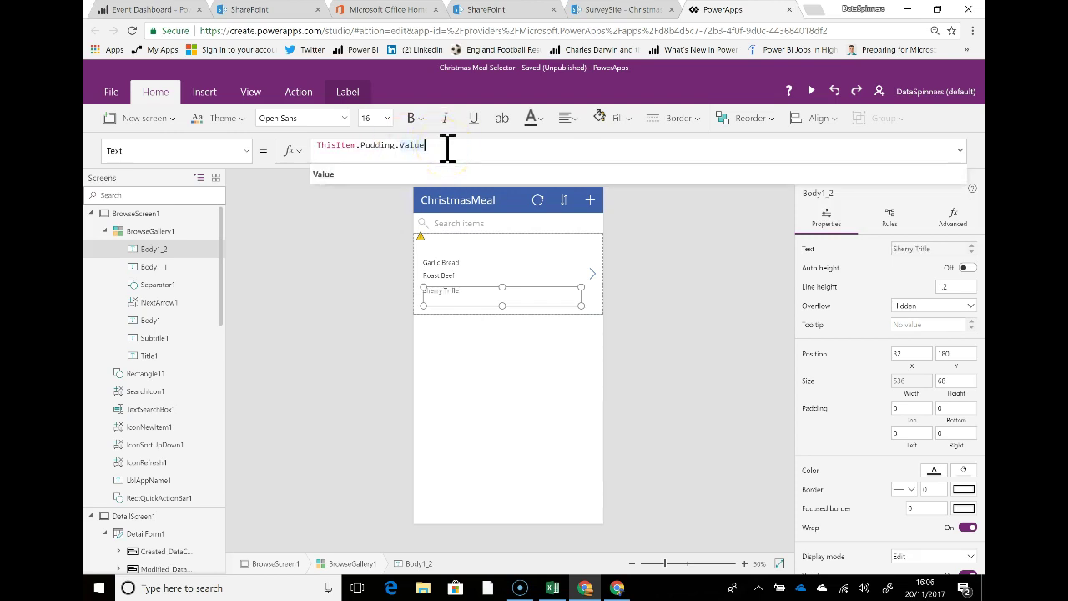
left_click_drag(455, 262, 459, 250)
left_click(479, 292)
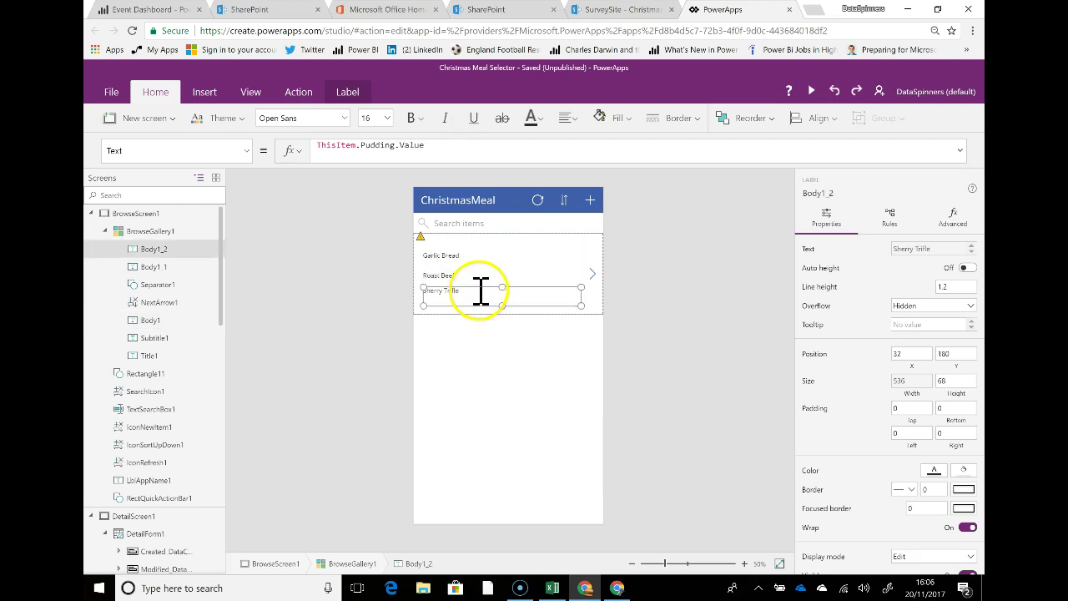
Step: Move the Subtitle1 label to X 32, Y 5 above the first course and set its Text to ThisItem.Created
left_click(469, 250)
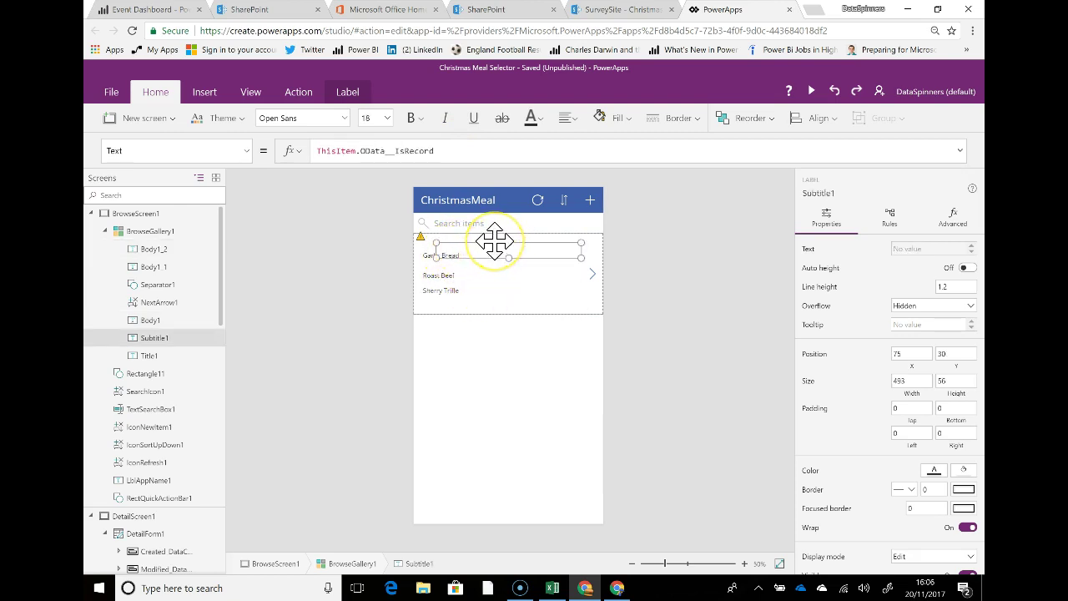
left_click_drag(494, 241, 482, 233)
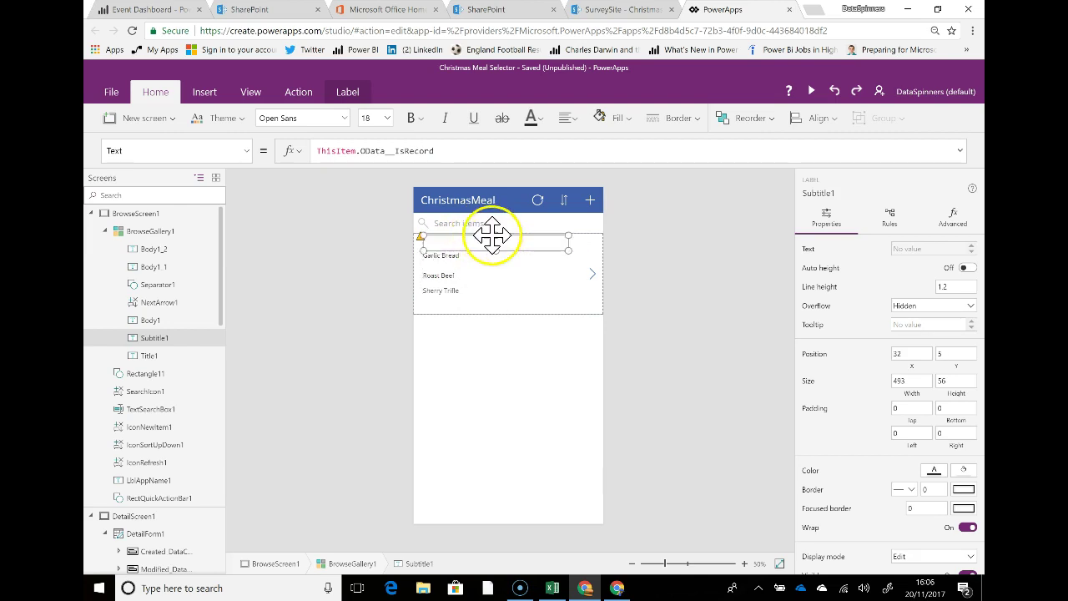
left_click_drag(363, 151, 440, 150)
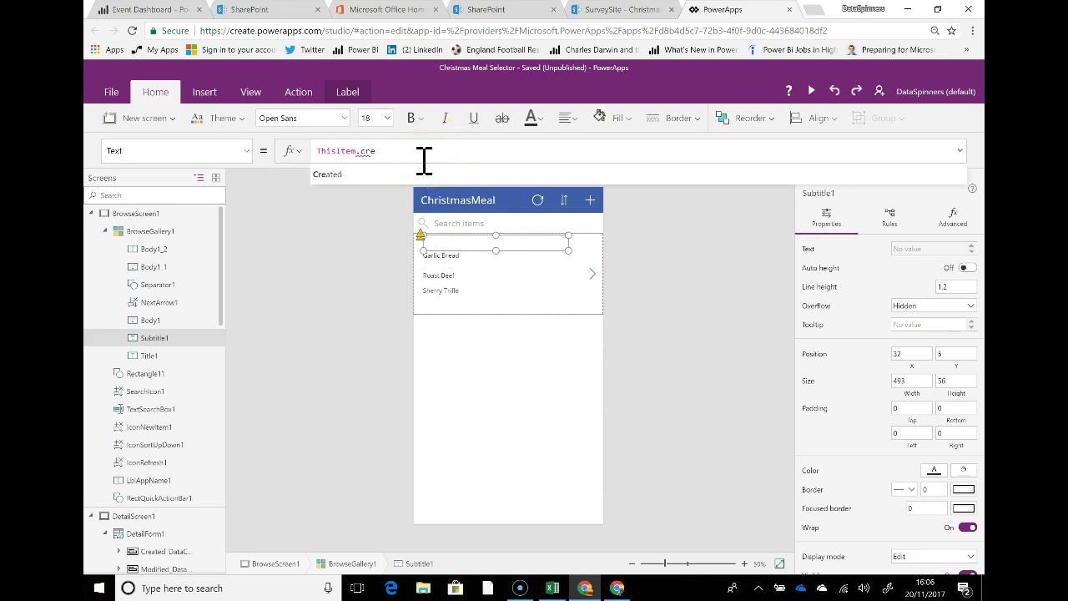
left_click(425, 177)
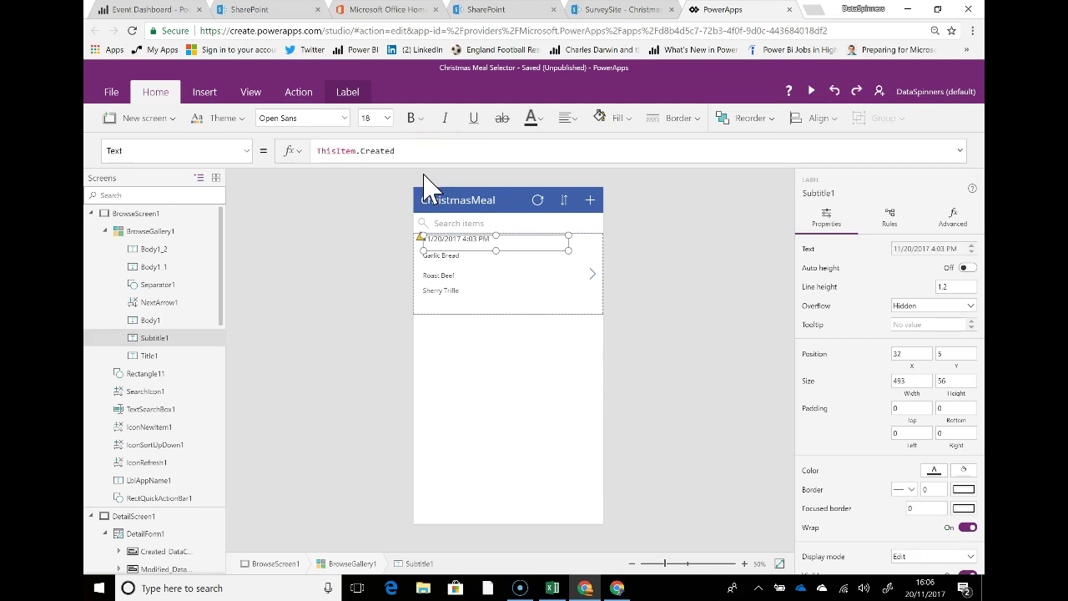
Step: Delete the Title1 label with the faulty ThisItem.SecondCourse formula from the gallery
left_click(472, 301)
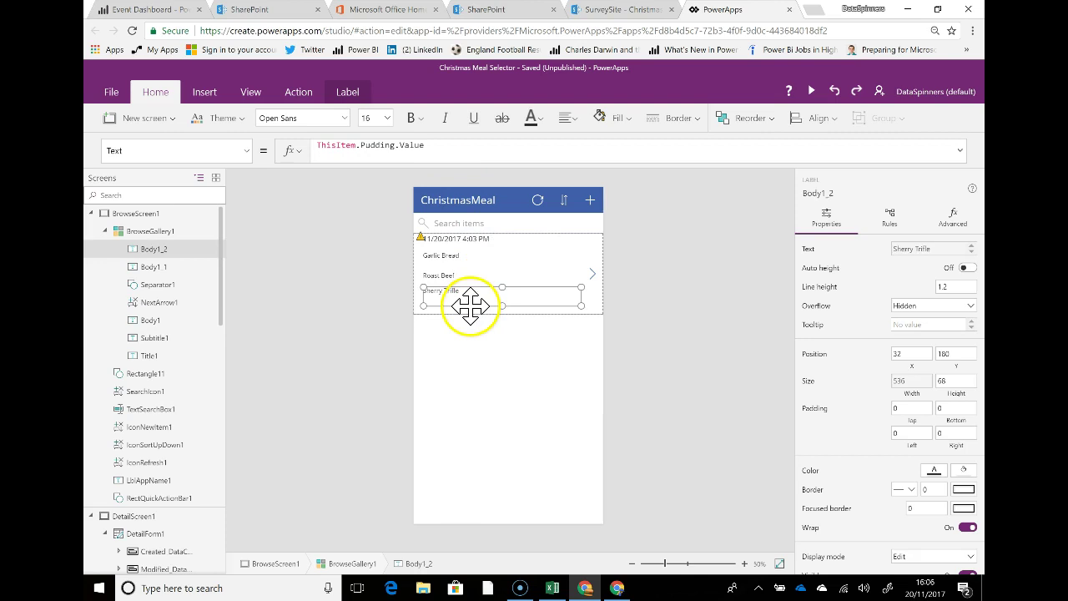
left_click(466, 241)
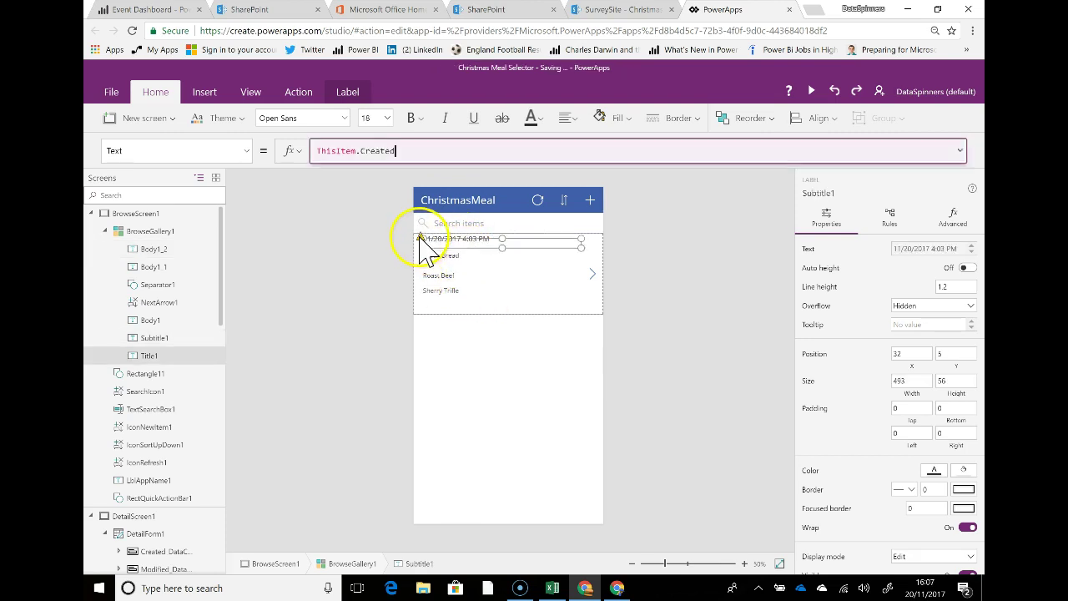
left_click(419, 236)
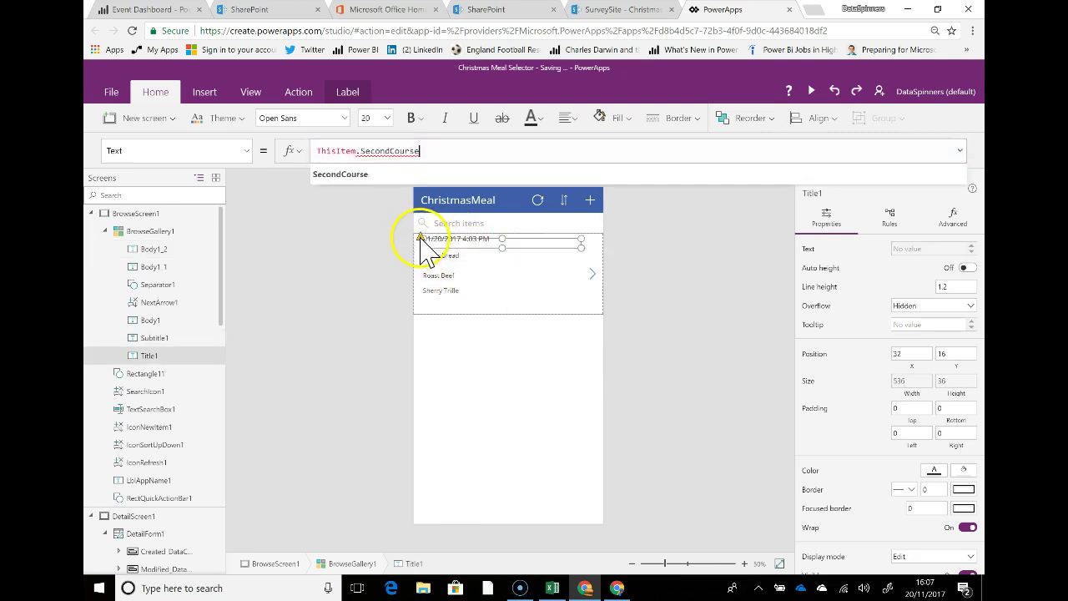
left_click(439, 151)
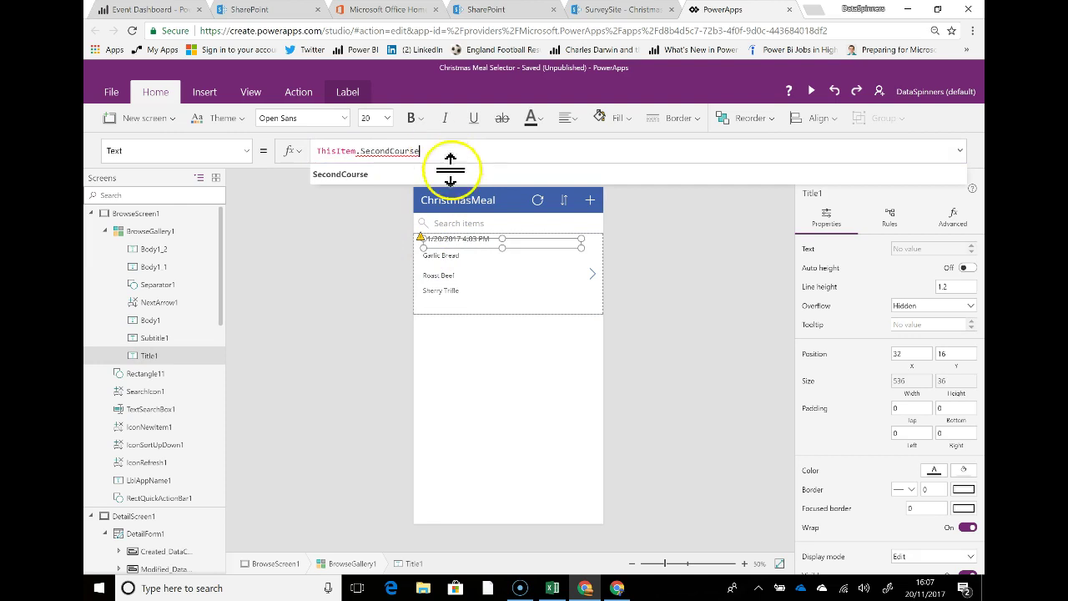
left_click(515, 247)
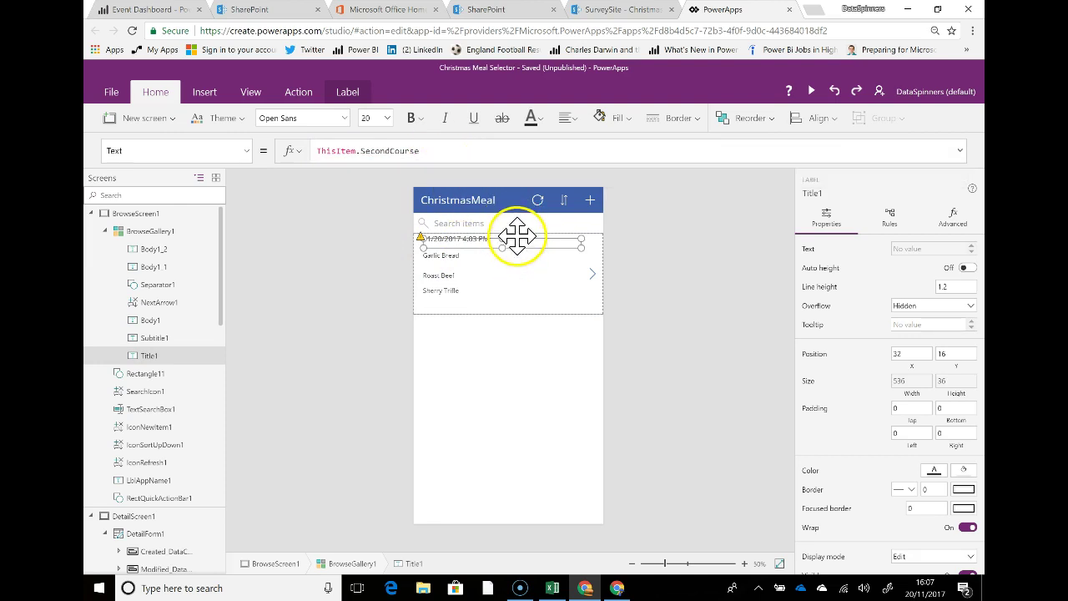
key("Delete")
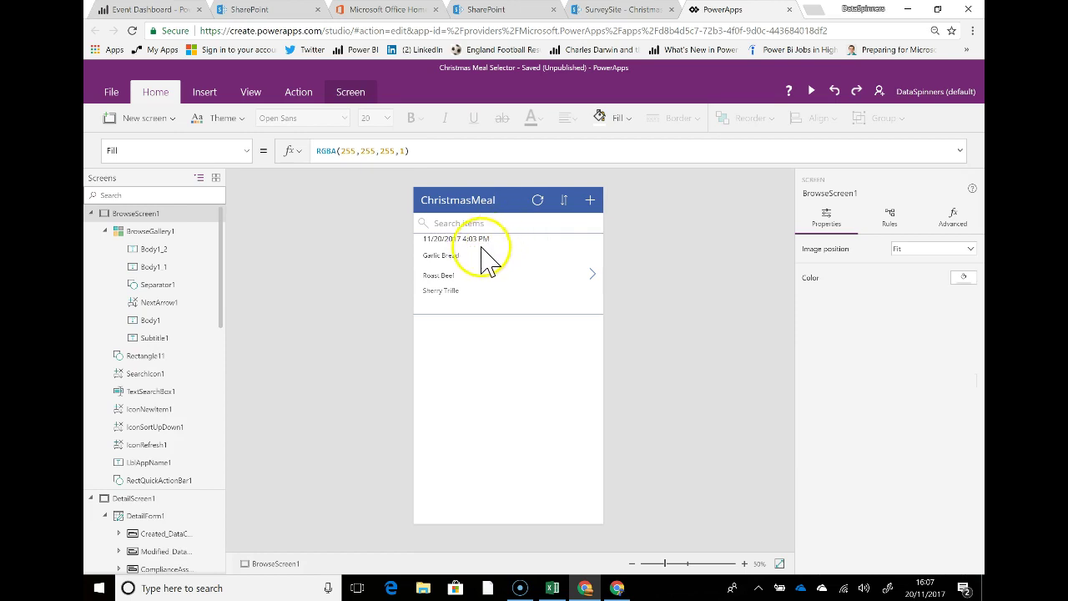
Step: Duplicate the created date label in the gallery and set the copy's Text to ThisItem.Author.DisplayName
left_click(455, 242)
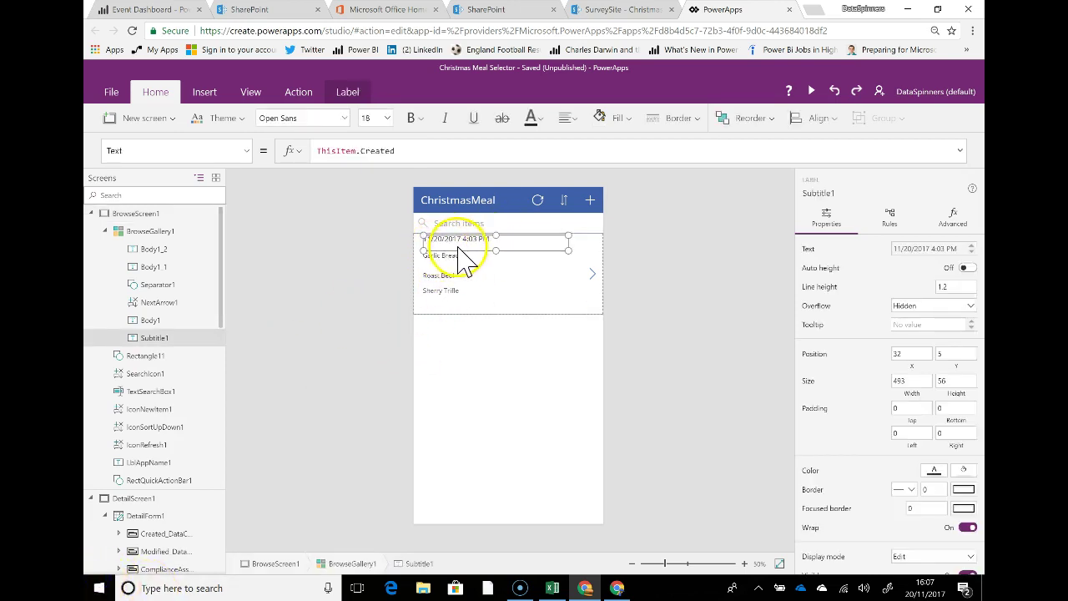
key("ctrl+v")
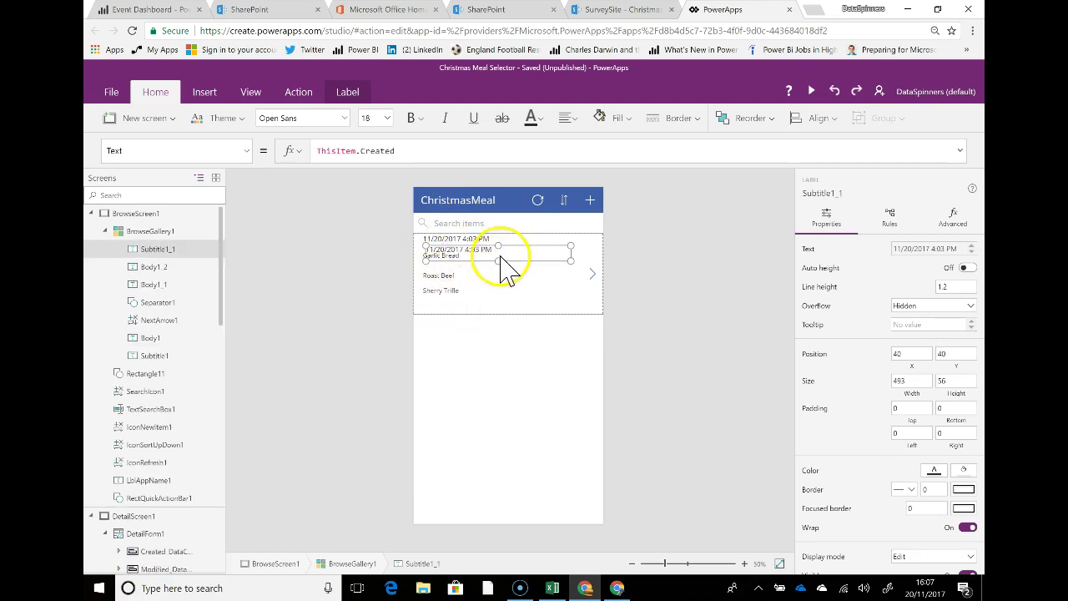
left_click_drag(361, 151, 407, 150)
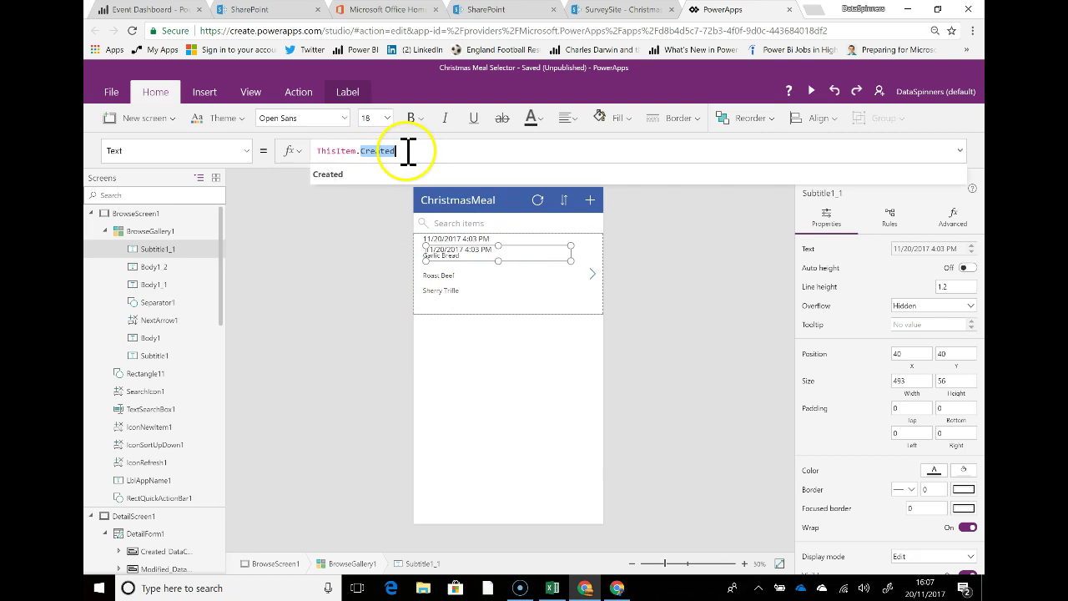
type("au")
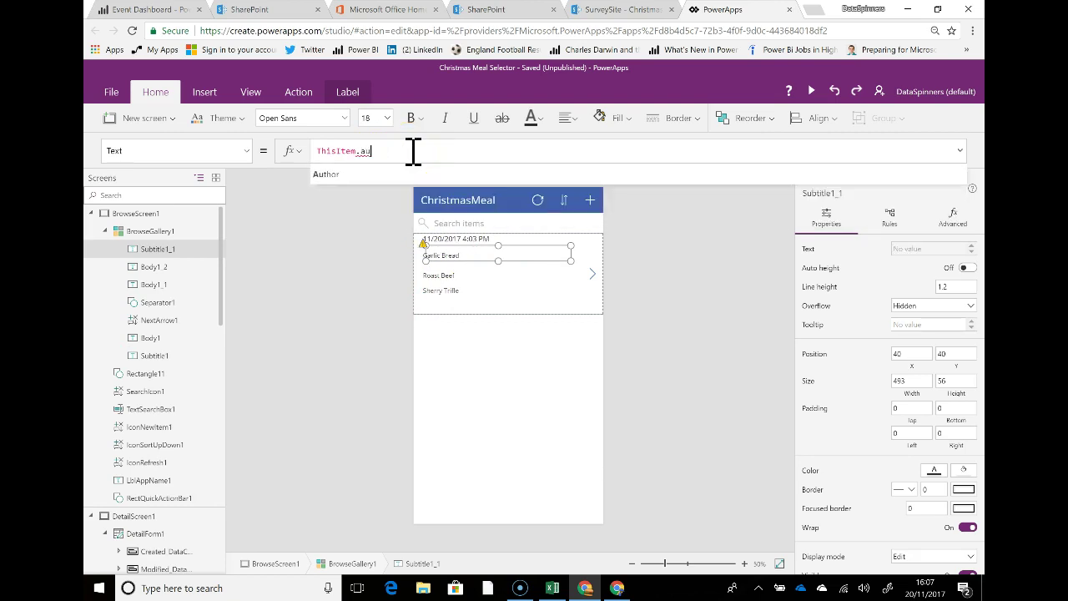
left_click(412, 174)
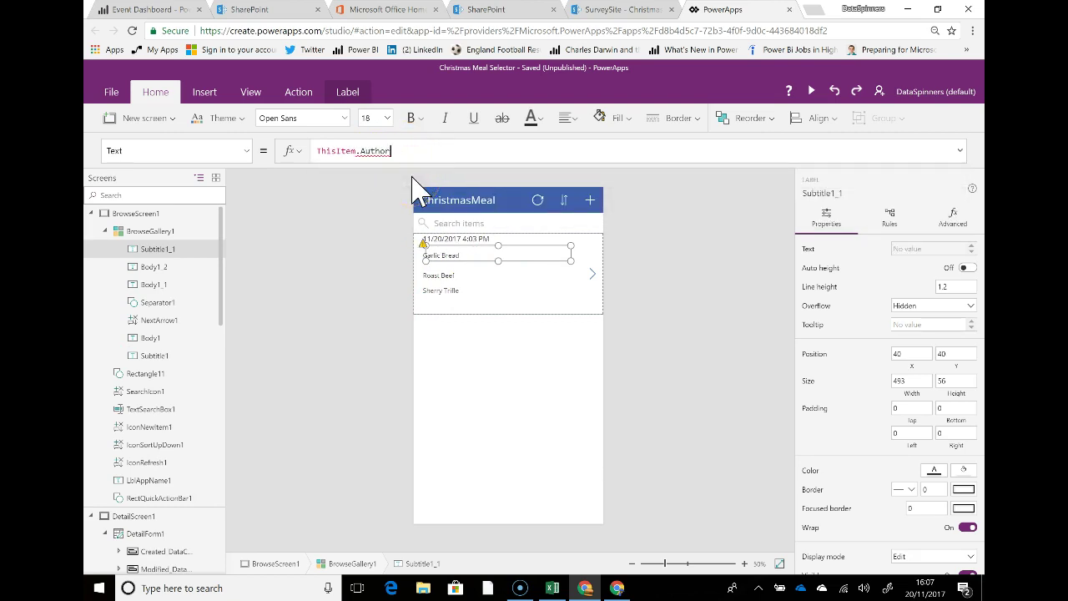
type(".")
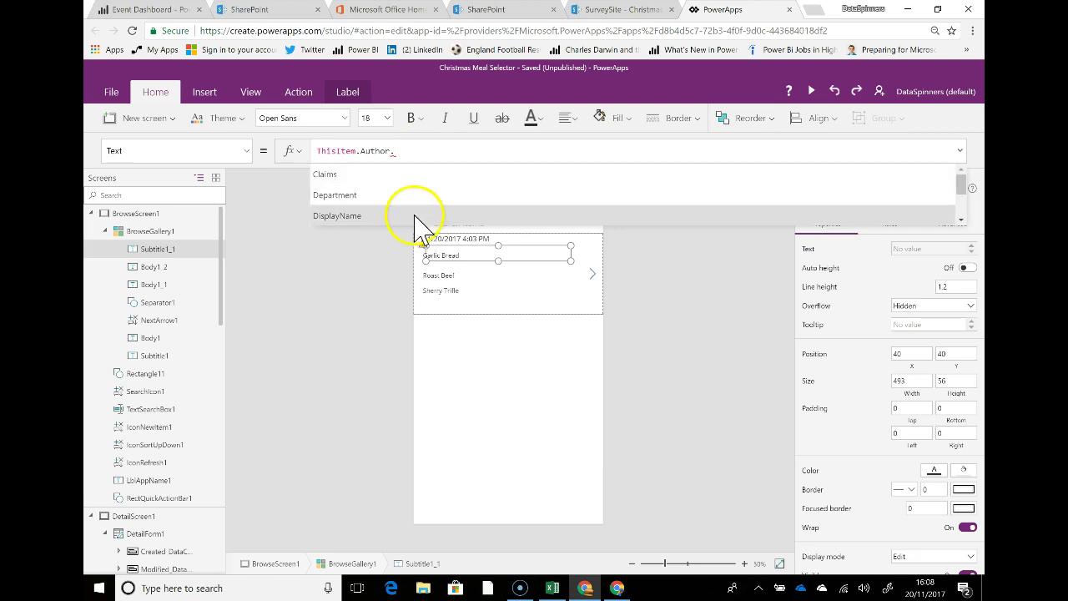
left_click(415, 216)
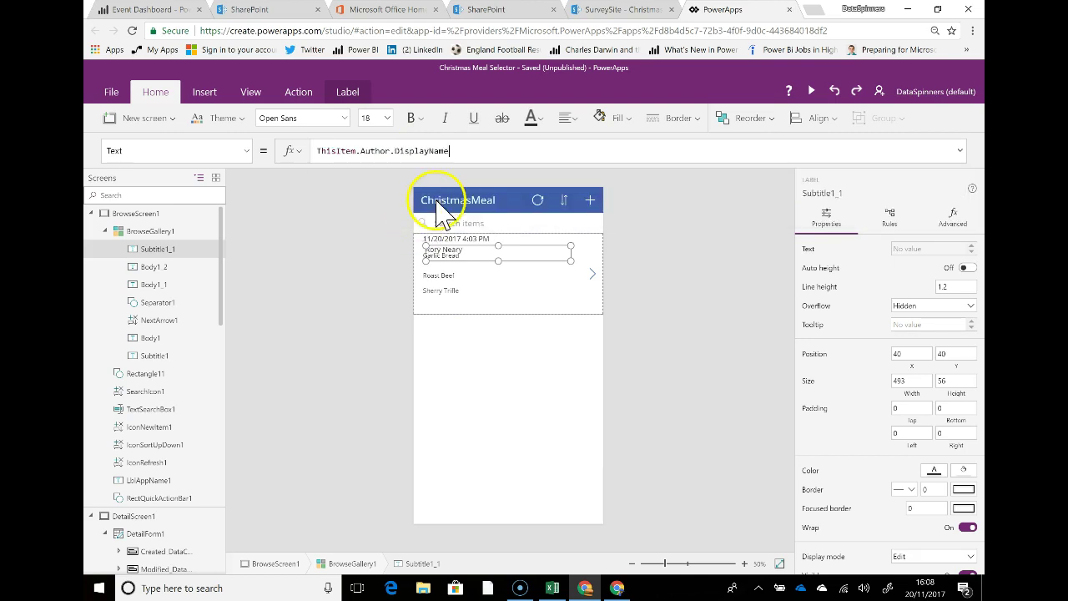
Step: Move the first course label down and fit the author label between it and the date at X 32, Y 49, height 35
left_click(455, 266)
left_click_drag(502, 250, 502, 258)
left_click(488, 250)
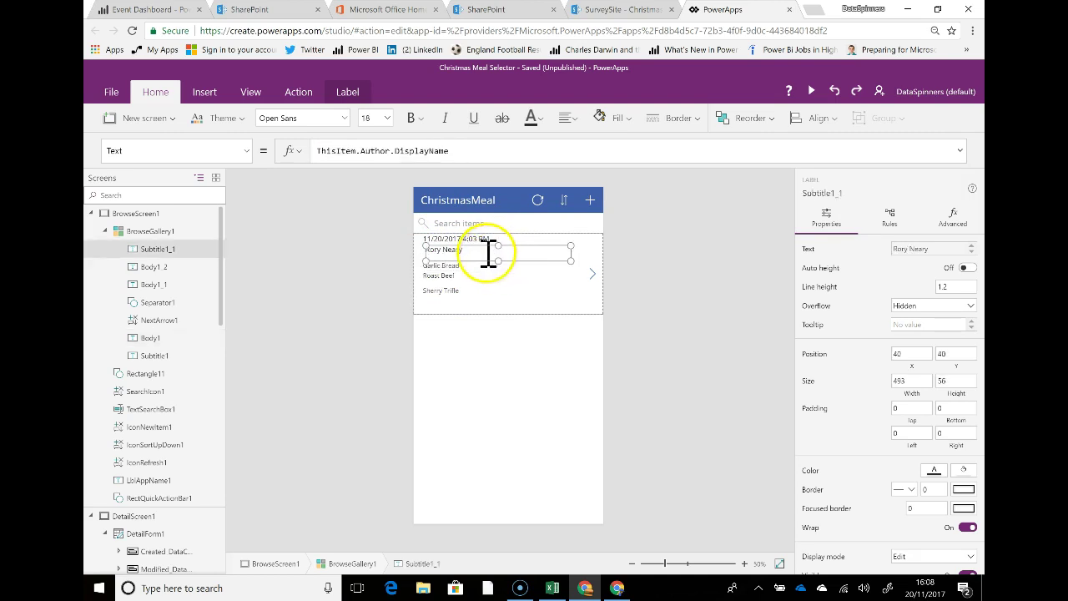
mouse_move(496, 251)
left_mouse_down()
mouse_move(488, 259)
mouse_move(475, 247)
left_mouse_up()
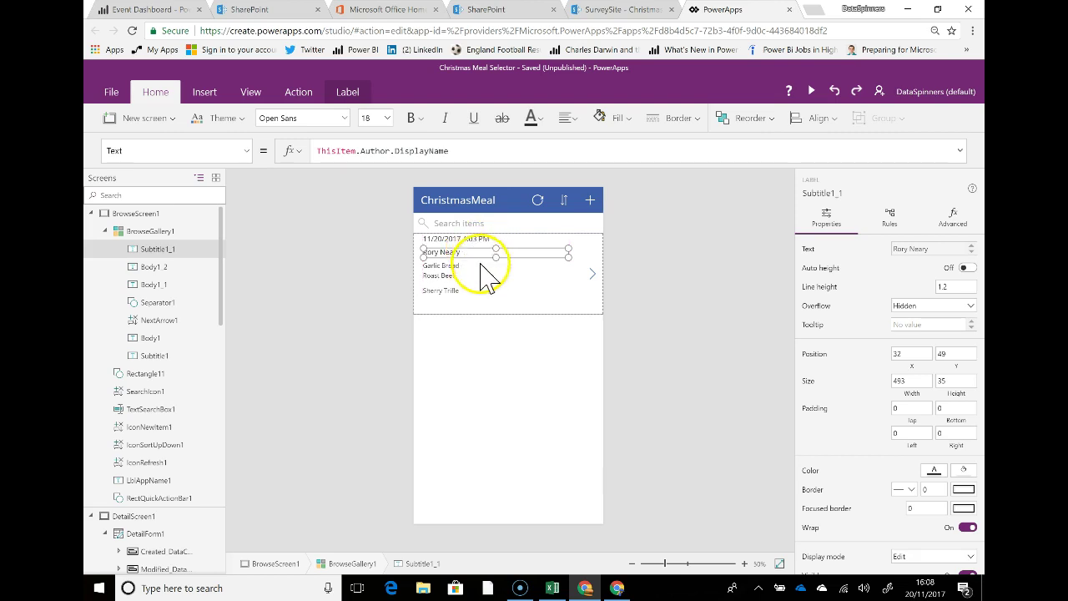
Step: Shorten the pudding label's box to fit its single line of text, and select the whole gallery
left_click(460, 267)
left_click(458, 278)
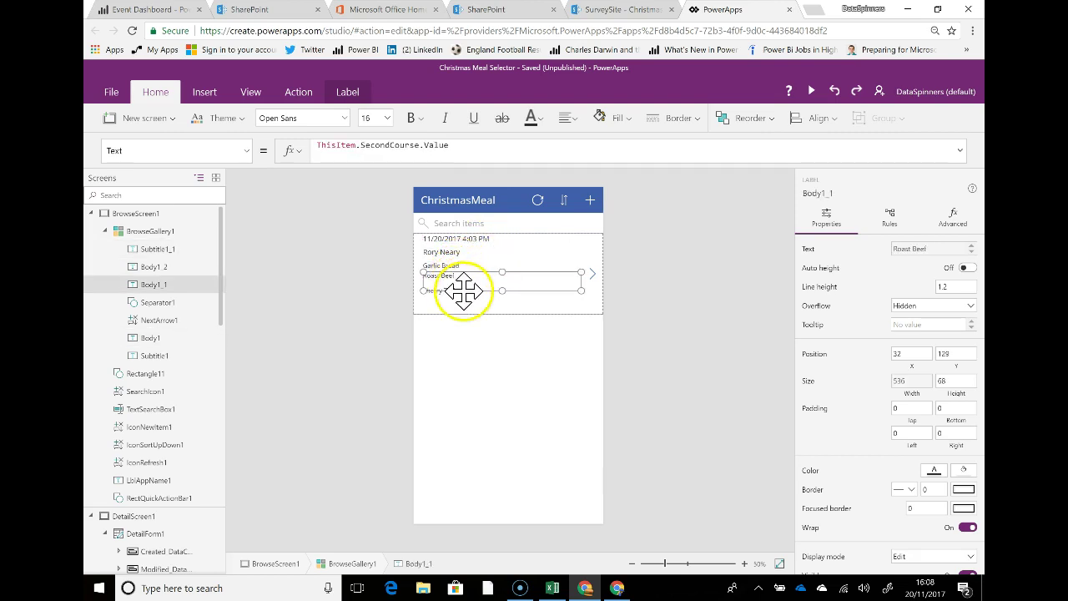
left_click(457, 302)
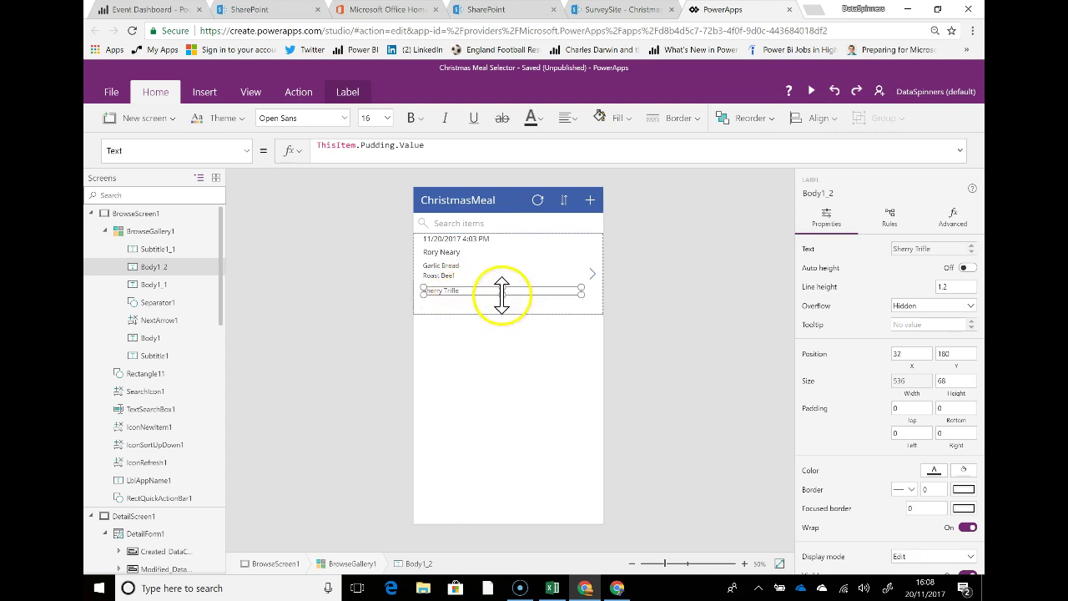
left_click(460, 277)
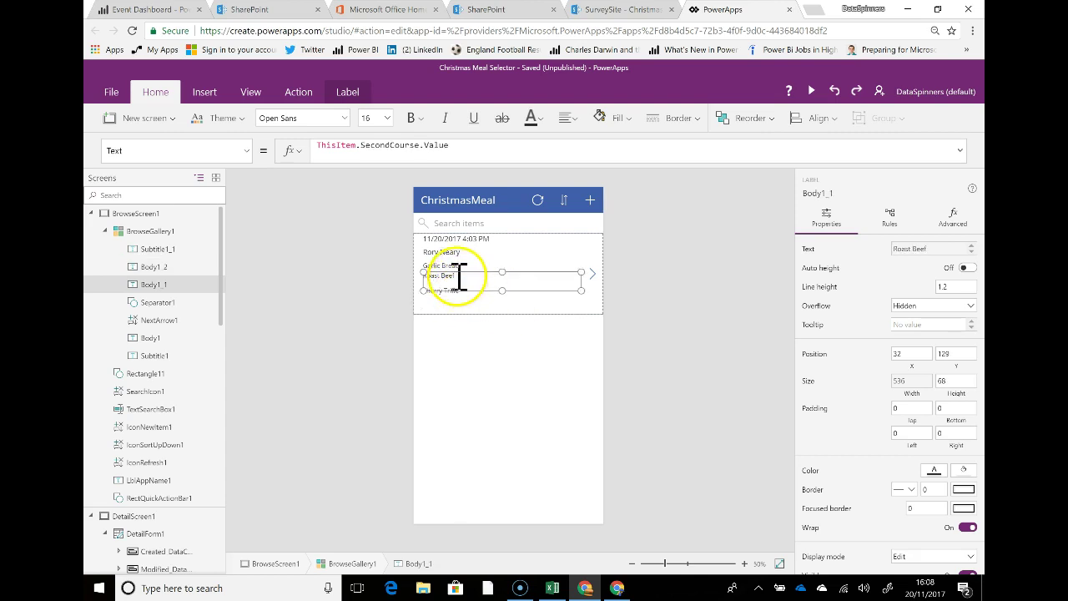
left_click(509, 313)
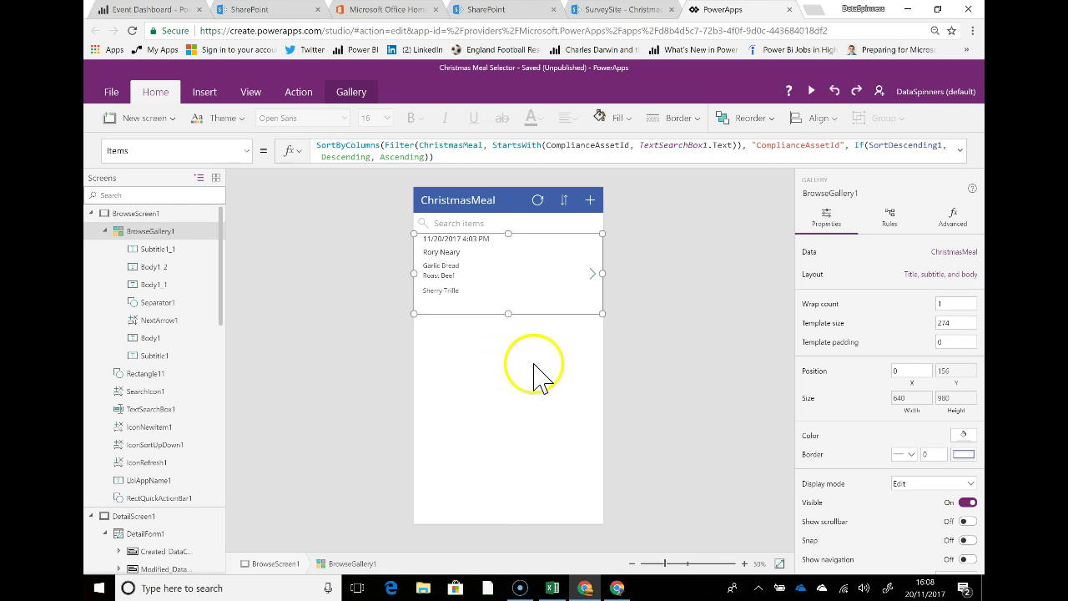
Step: Preview the app and submit a new record with Prawn Cocktail, Roast Turkey, and Cheese and Biscuits
left_click(811, 91)
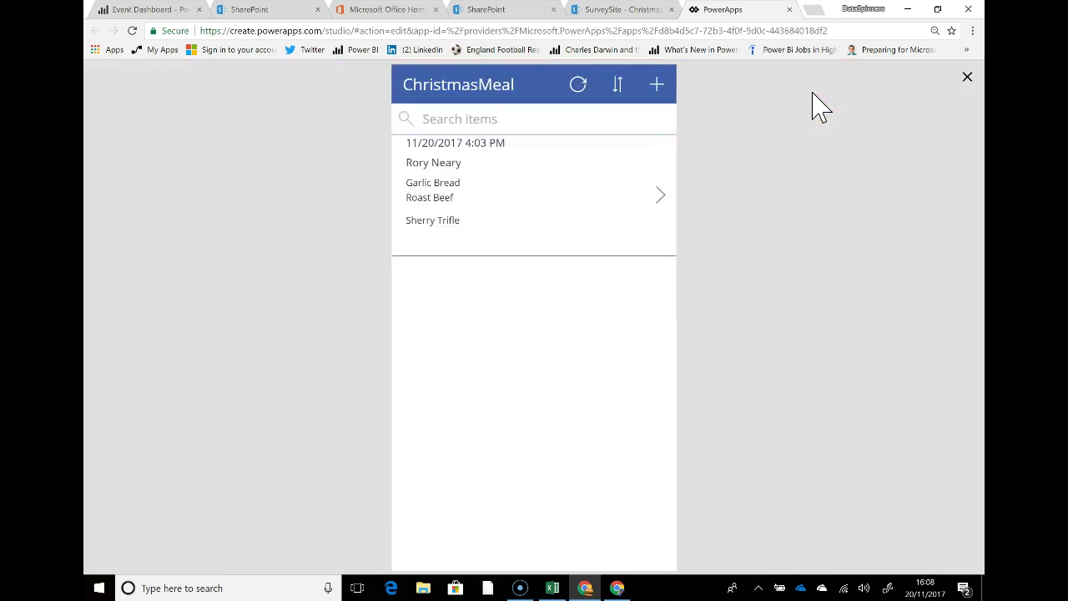
left_click(659, 86)
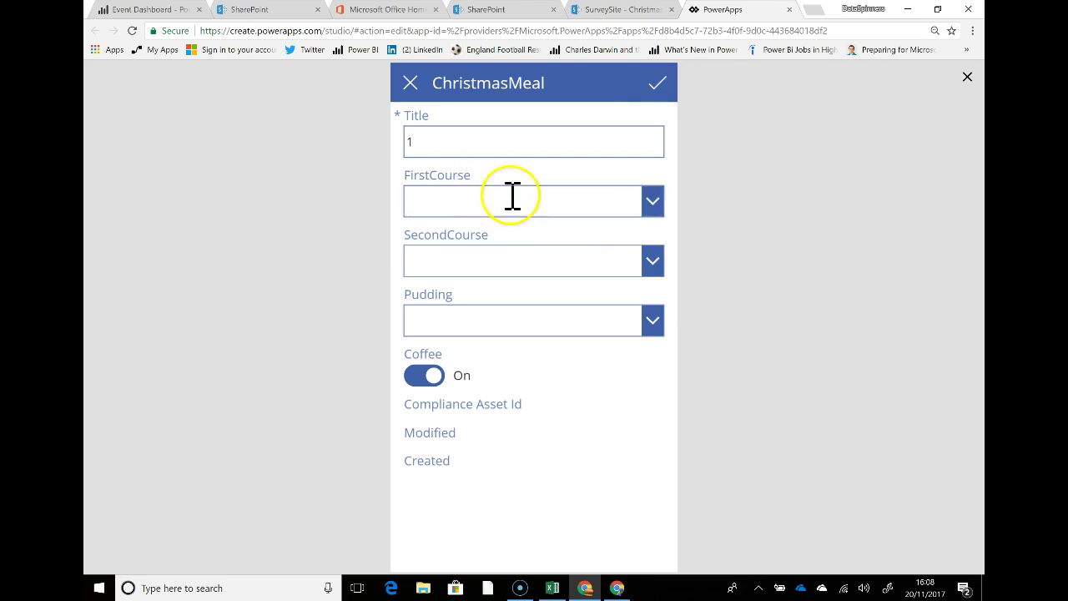
left_click(648, 202)
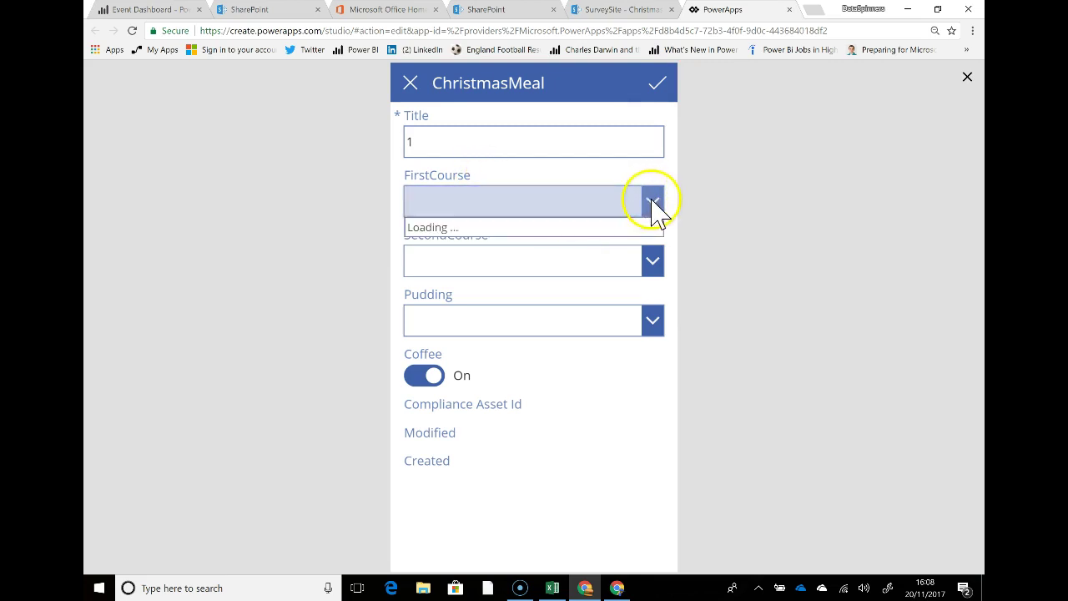
left_click(494, 230)
left_click(652, 266)
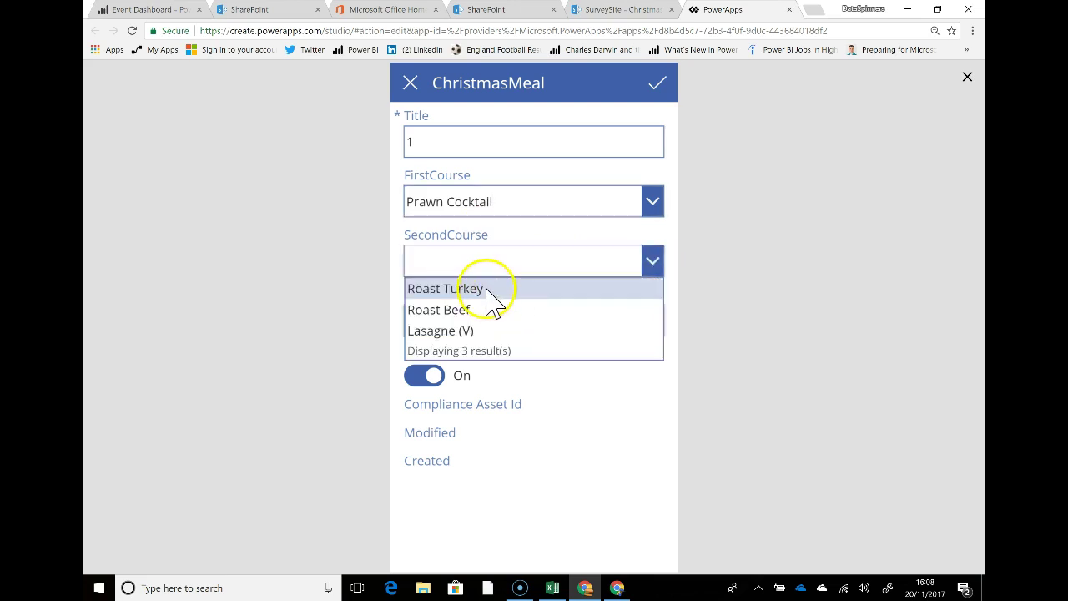
left_click(488, 290)
left_click(657, 325)
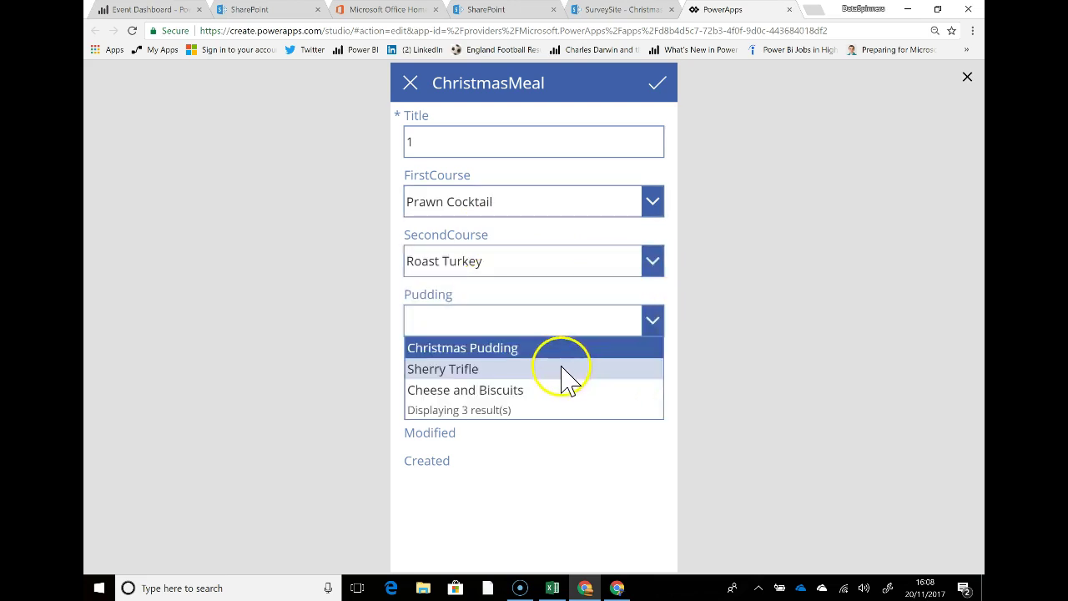
left_click(518, 391)
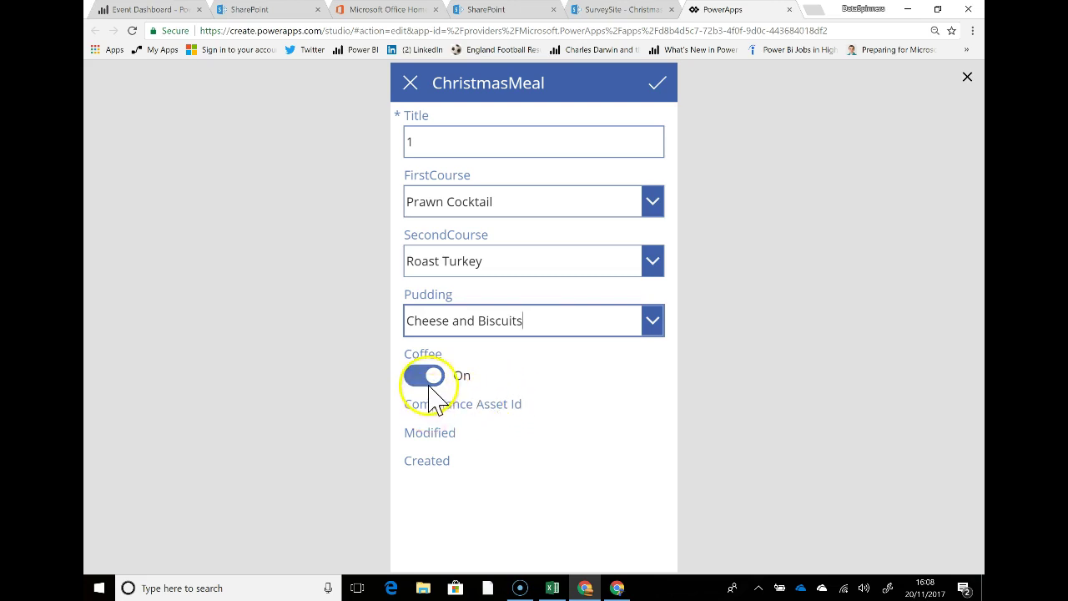
left_click(656, 83)
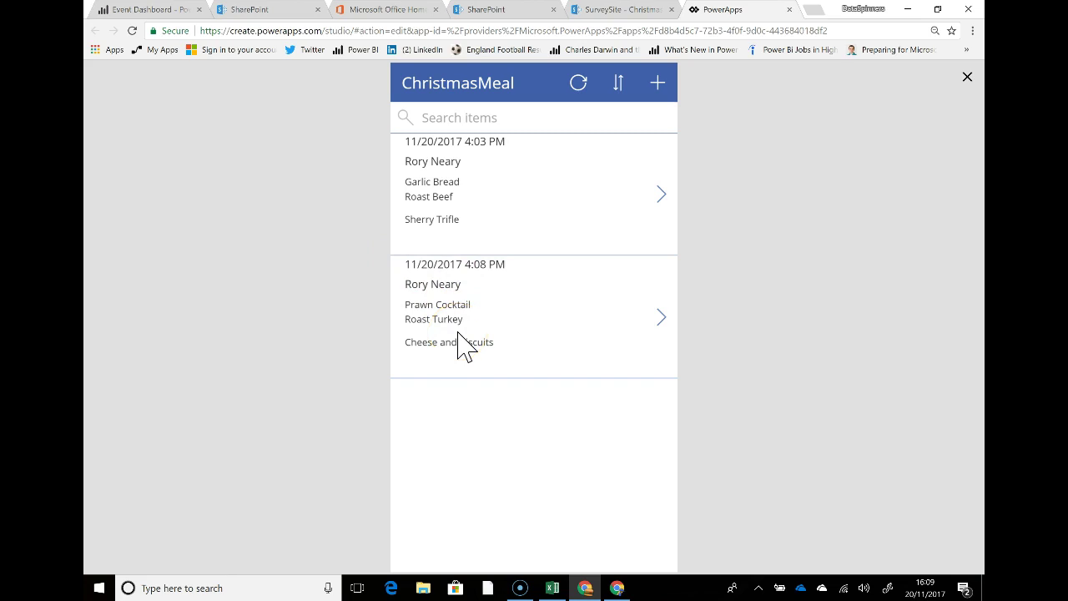
Step: View the Garlic Bread record's details and edit form, return to the gallery without changes, and close the preview
left_click(661, 197)
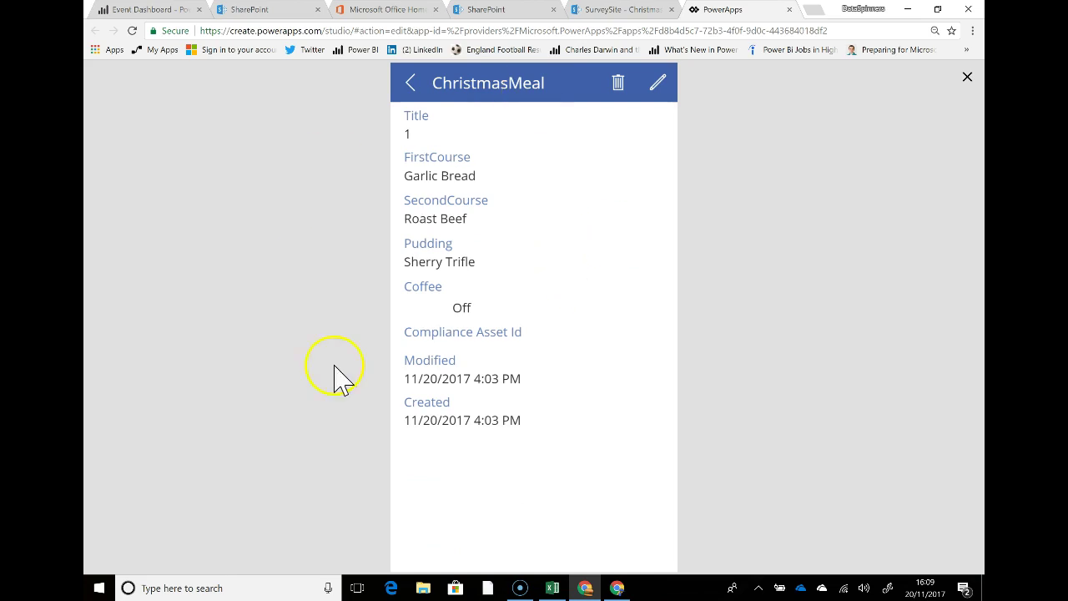
left_click(658, 83)
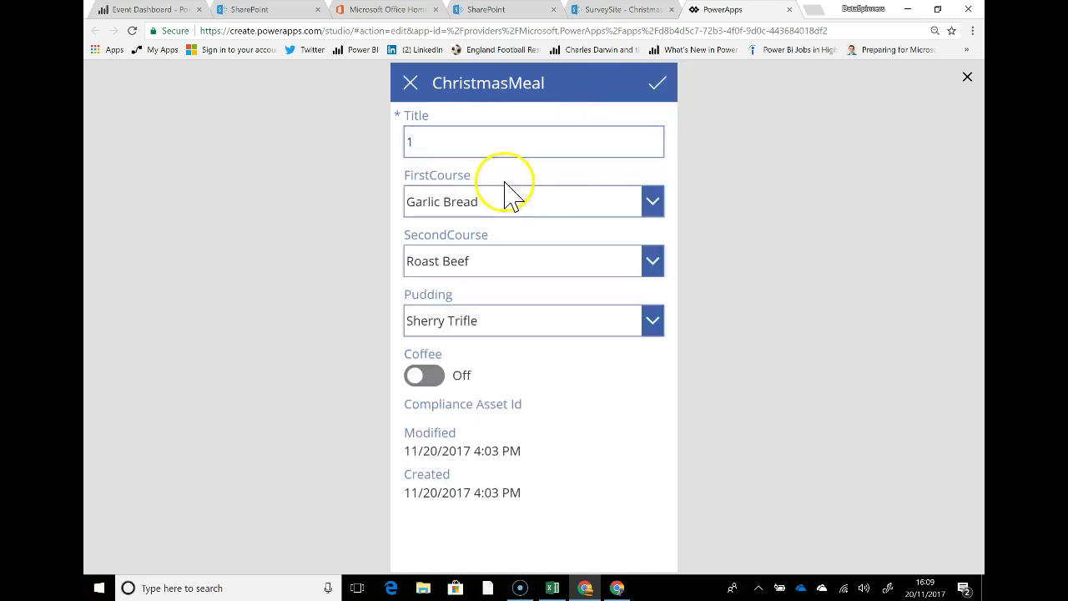
left_click(411, 87)
left_click(412, 92)
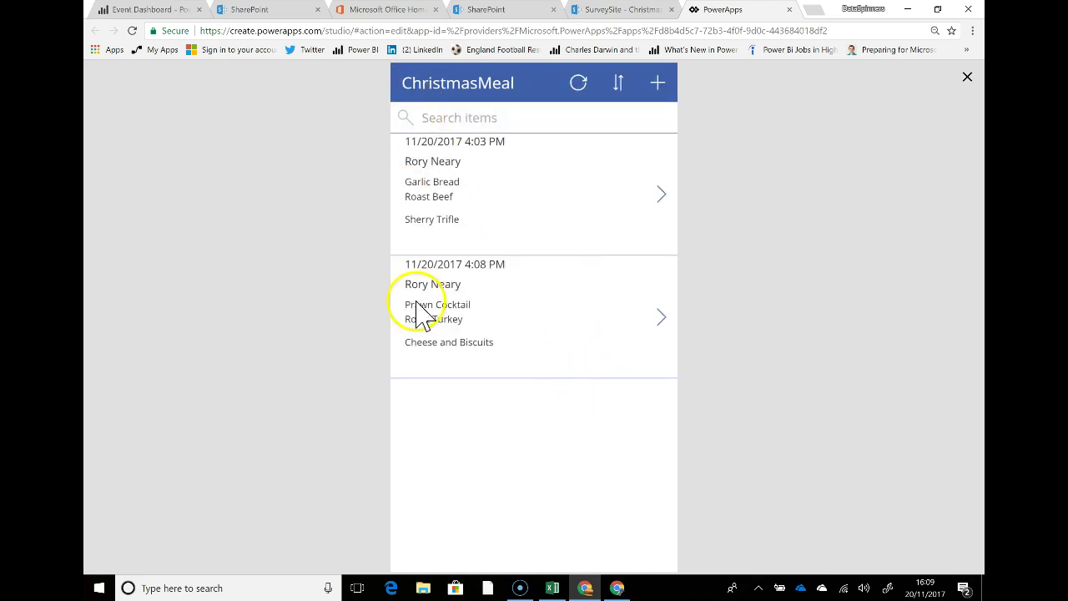
left_click(519, 406)
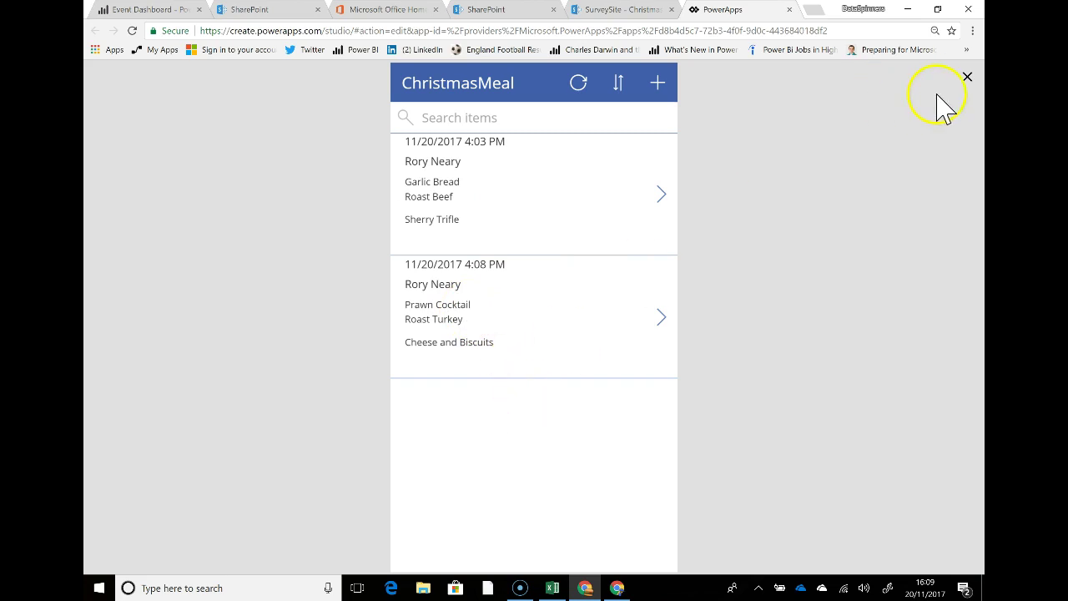
left_click(968, 77)
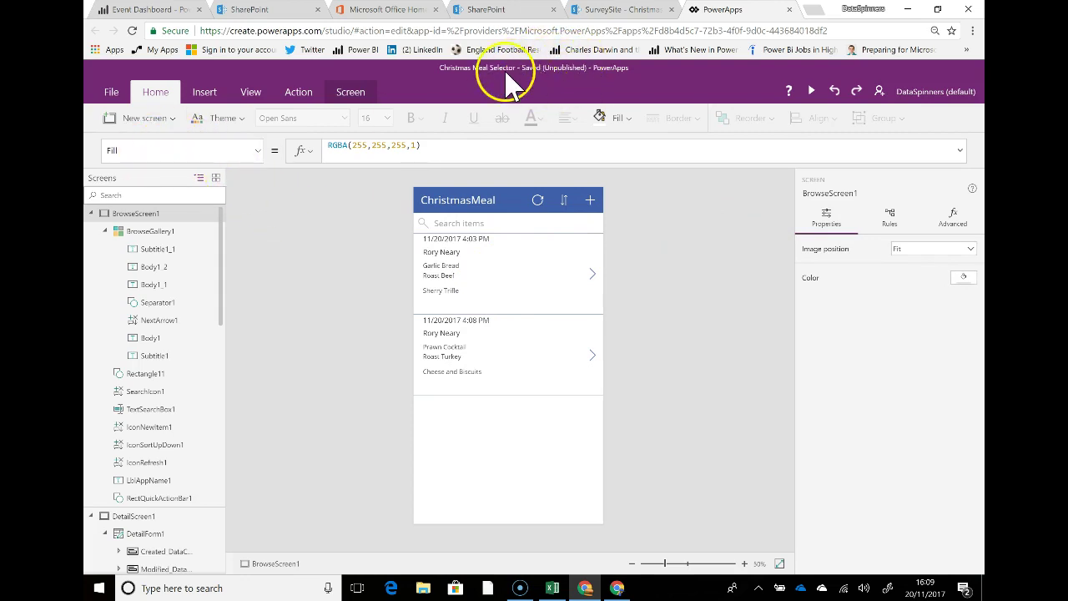
Step: Save and publish this version of the Christmas Meal Selector app, and open its sharing page at the recipients field
left_click(115, 93)
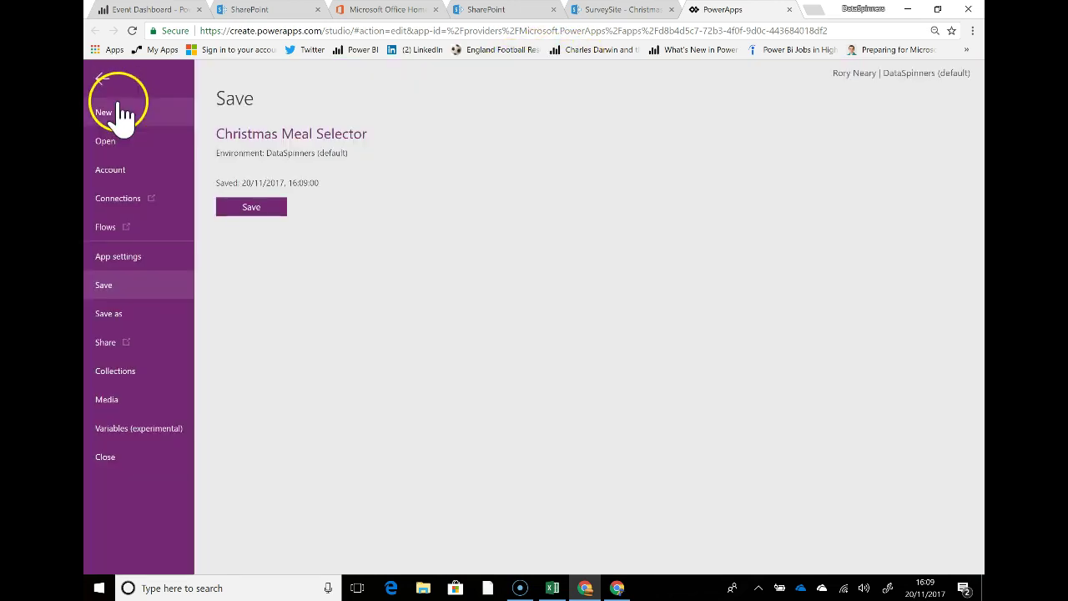
left_click(266, 208)
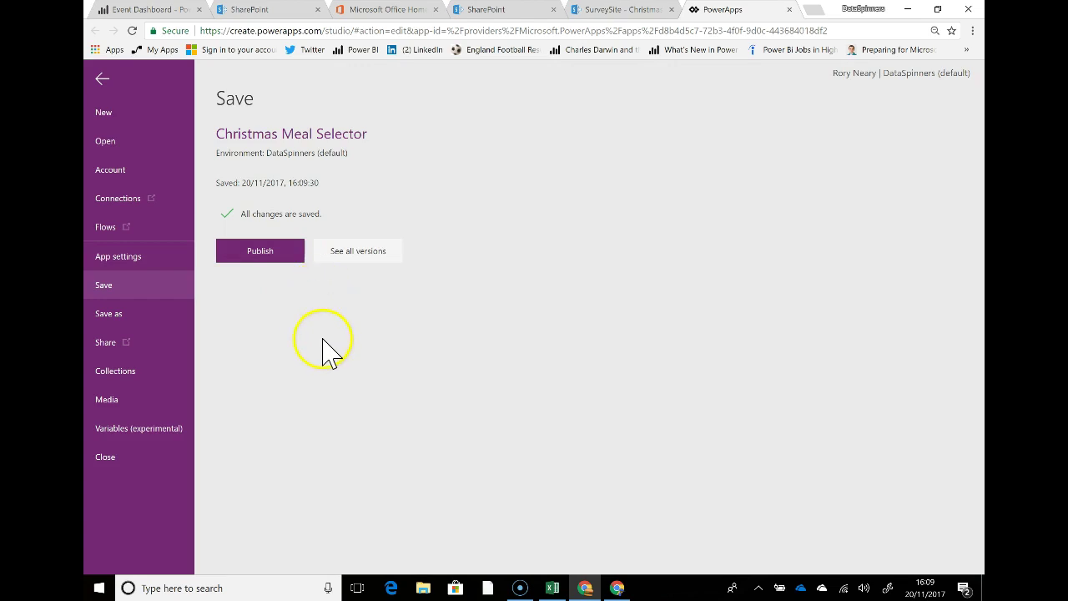
left_click(278, 255)
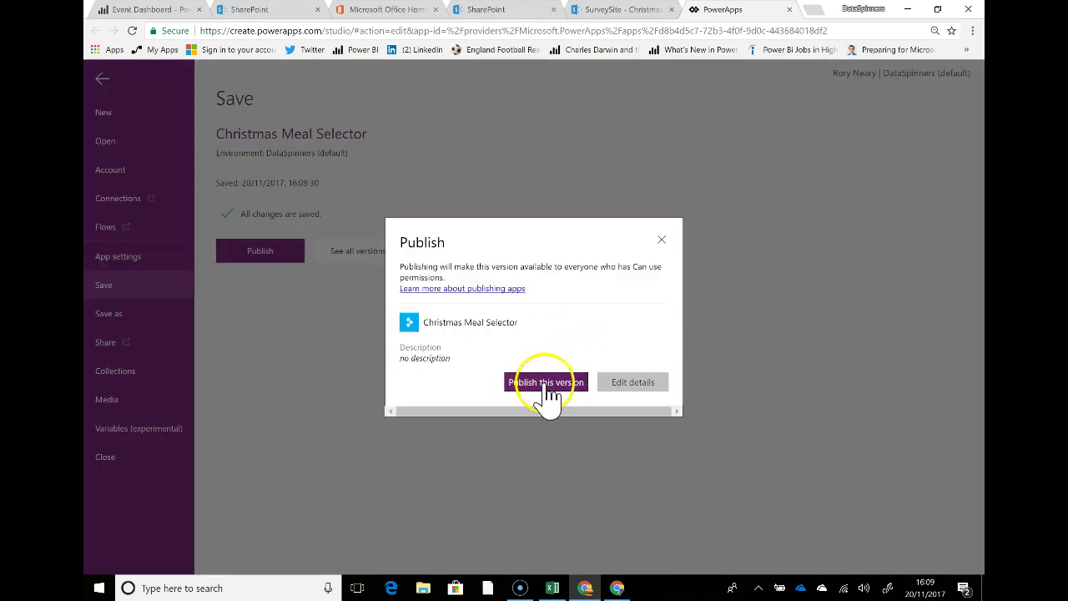
left_click(548, 385)
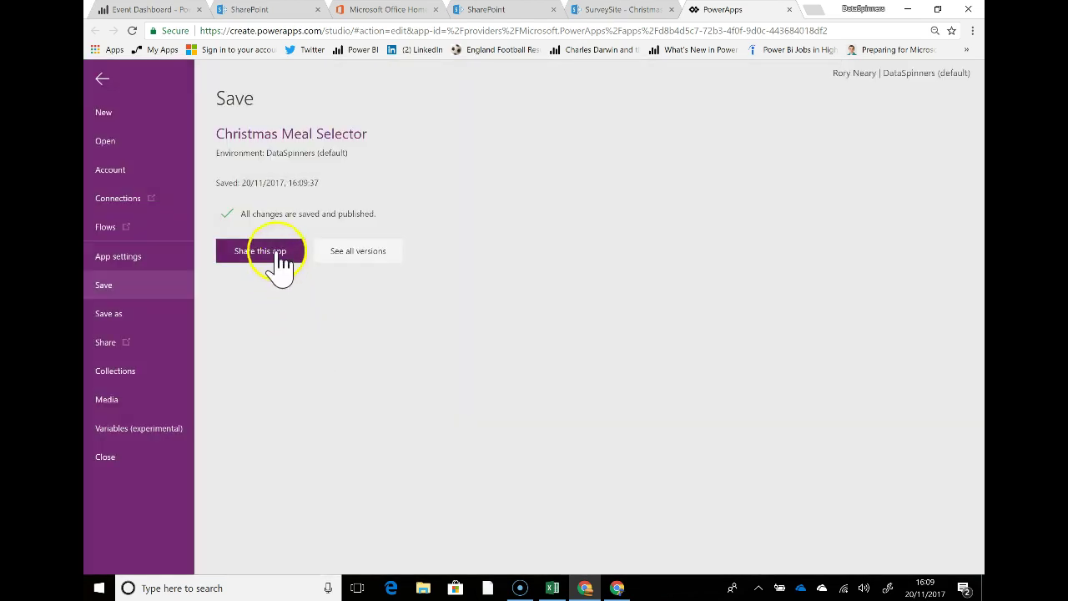
left_click(272, 255)
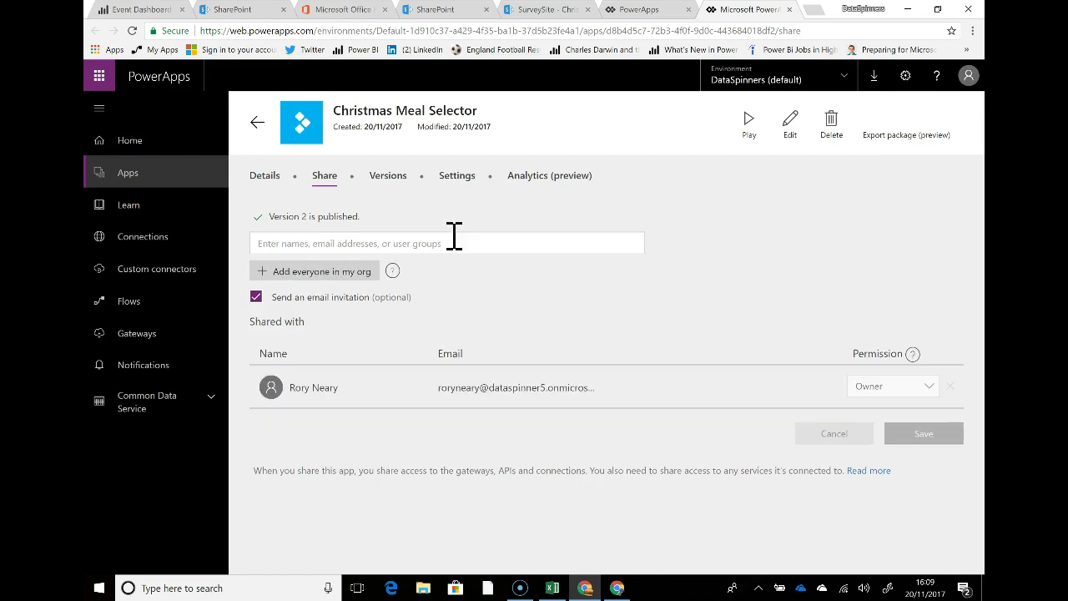
left_click(287, 243)
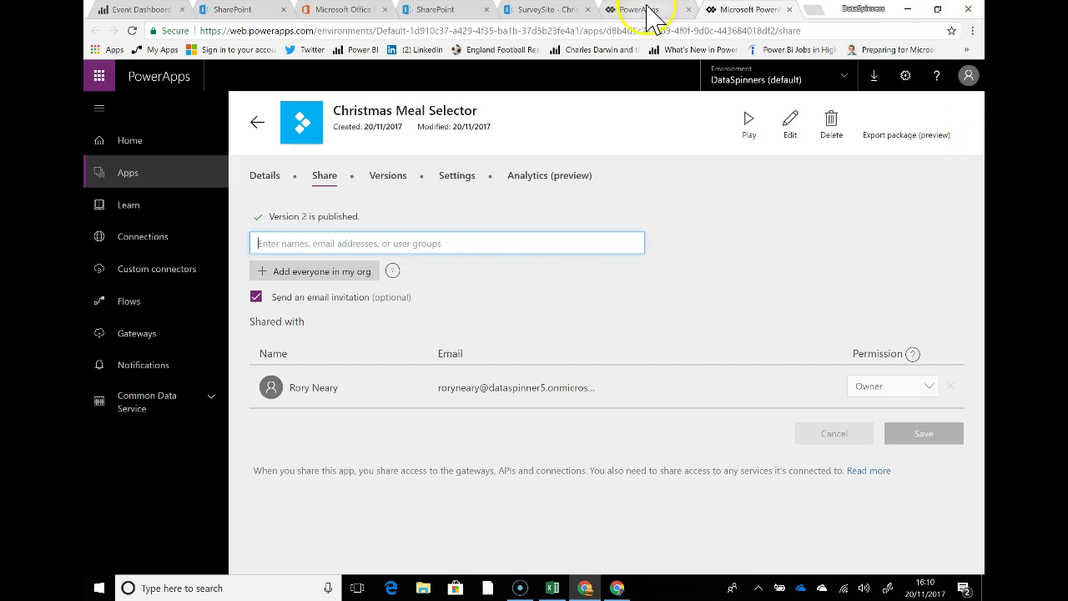
Step: Switch to the ChristmasMeal list in SharePoint and refresh it to check the submitted records
left_click(534, 11)
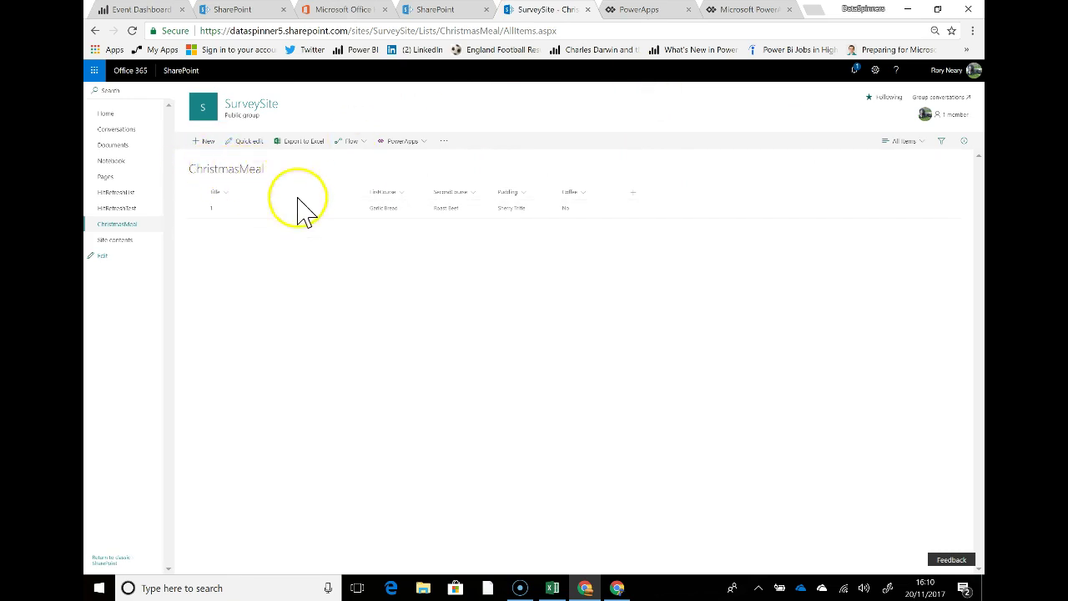
left_click(131, 31)
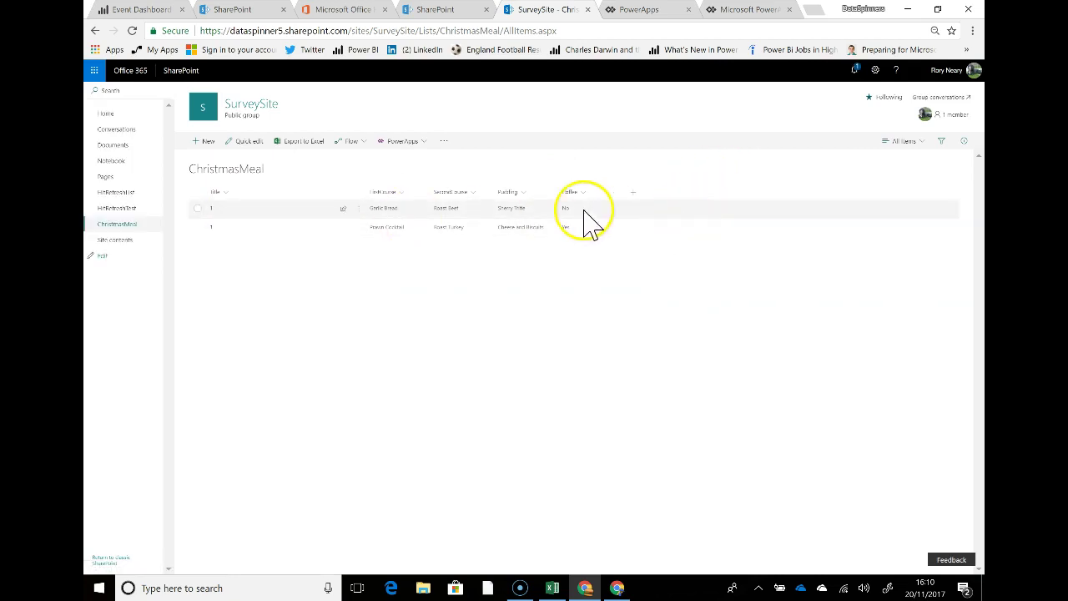
Step: Edit the All Items view to show Created By in position 1, hide the Title column linked with edit menu, and save the view
left_click(924, 142)
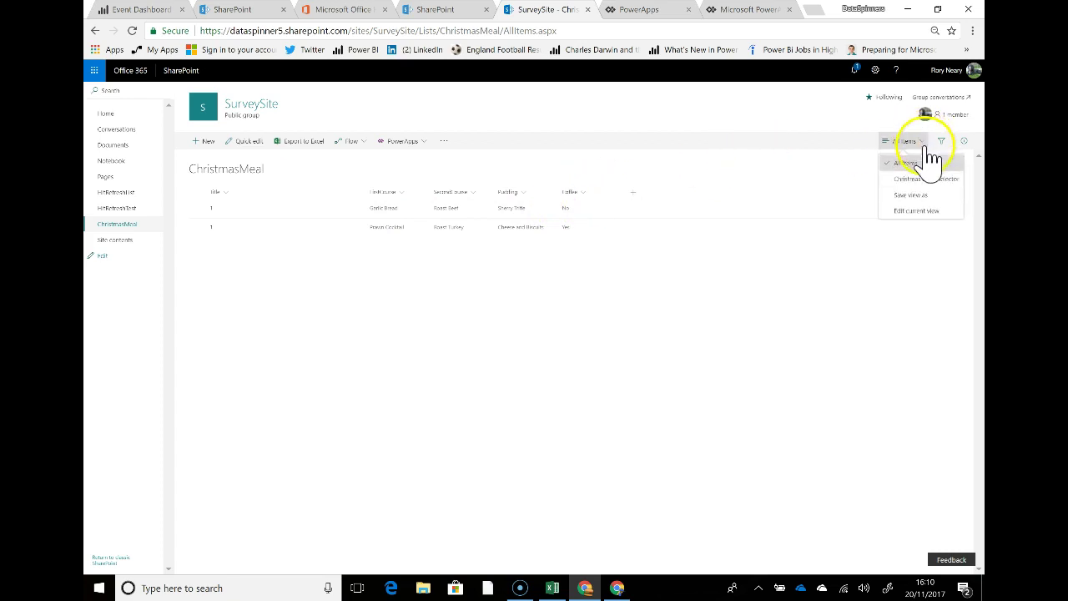
left_click(923, 217)
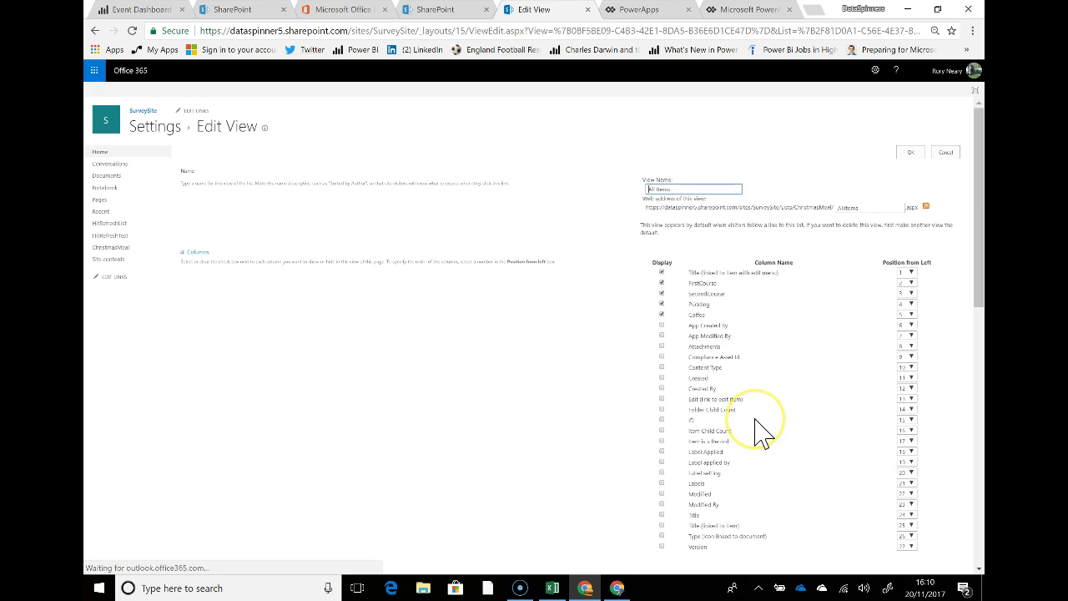
left_click(661, 388)
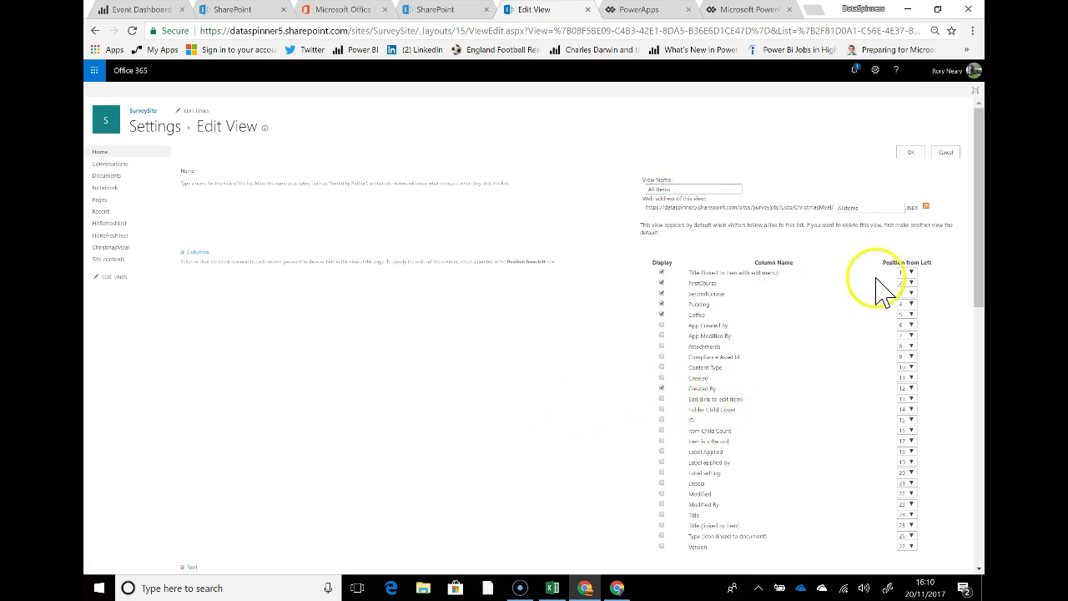
left_click(908, 389)
left_click(901, 15)
left_click(662, 272)
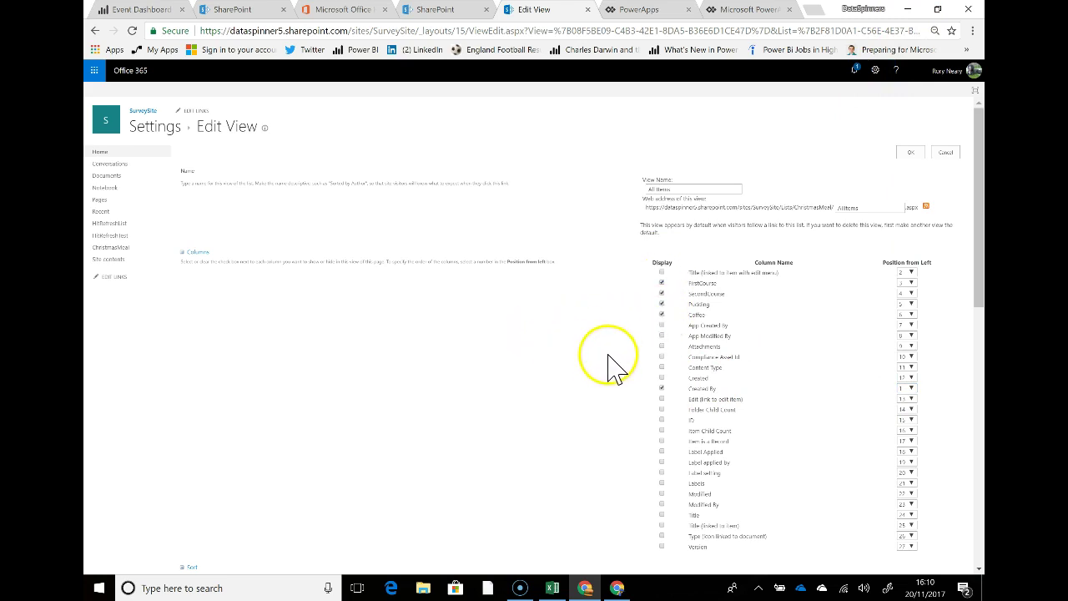
left_click(911, 154)
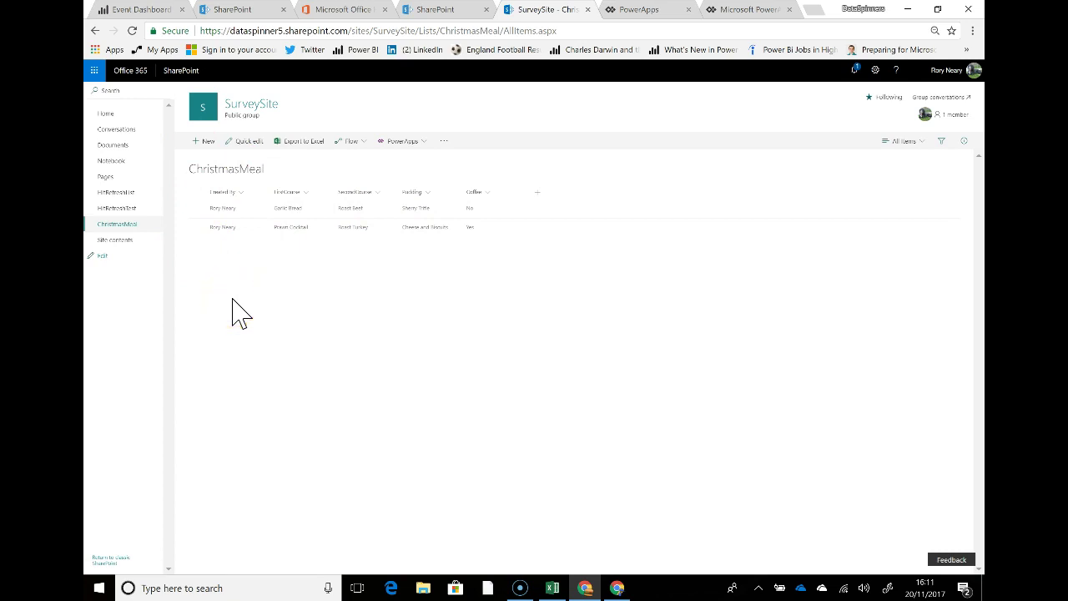
left_click(538, 193)
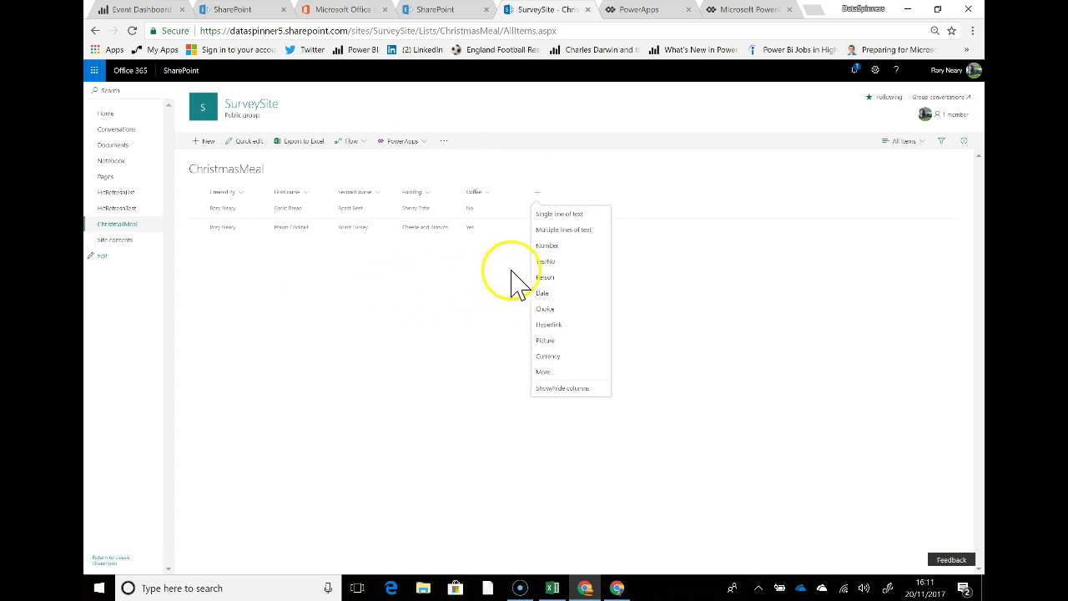
left_click(263, 279)
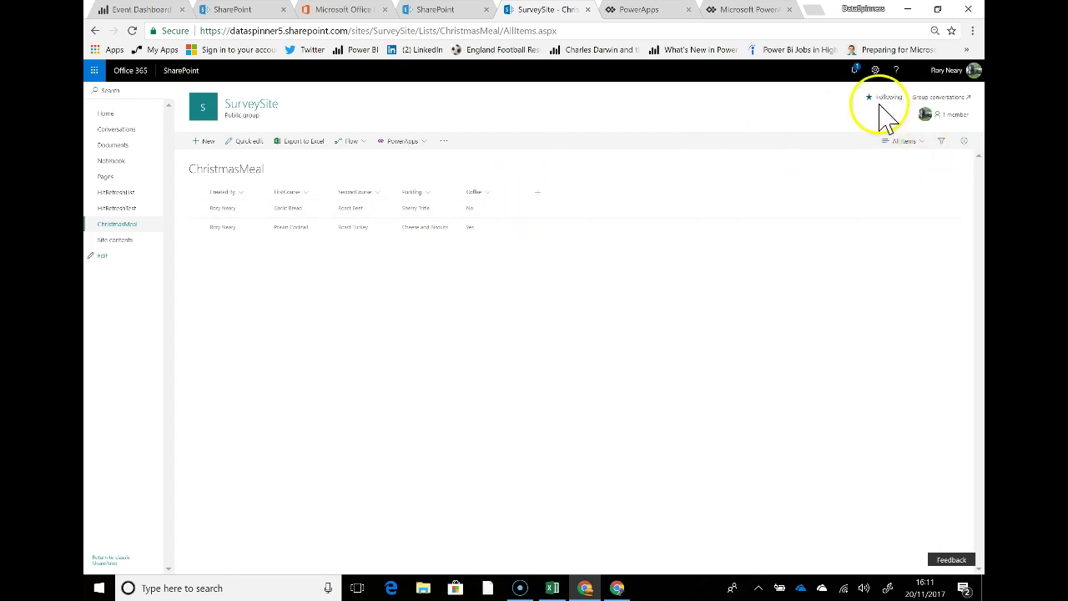
left_click(942, 141)
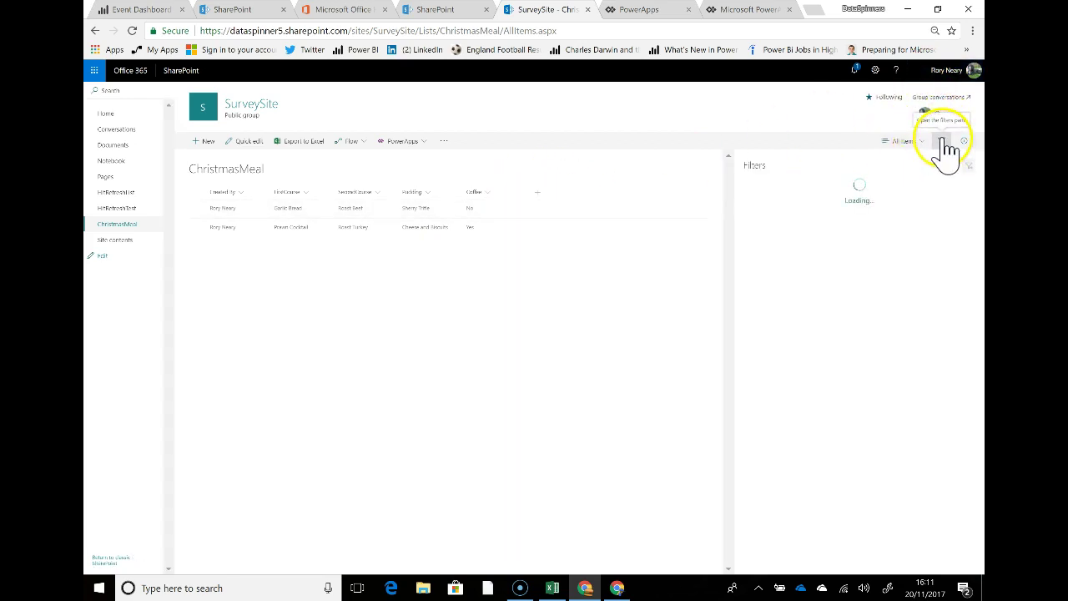
left_click(941, 141)
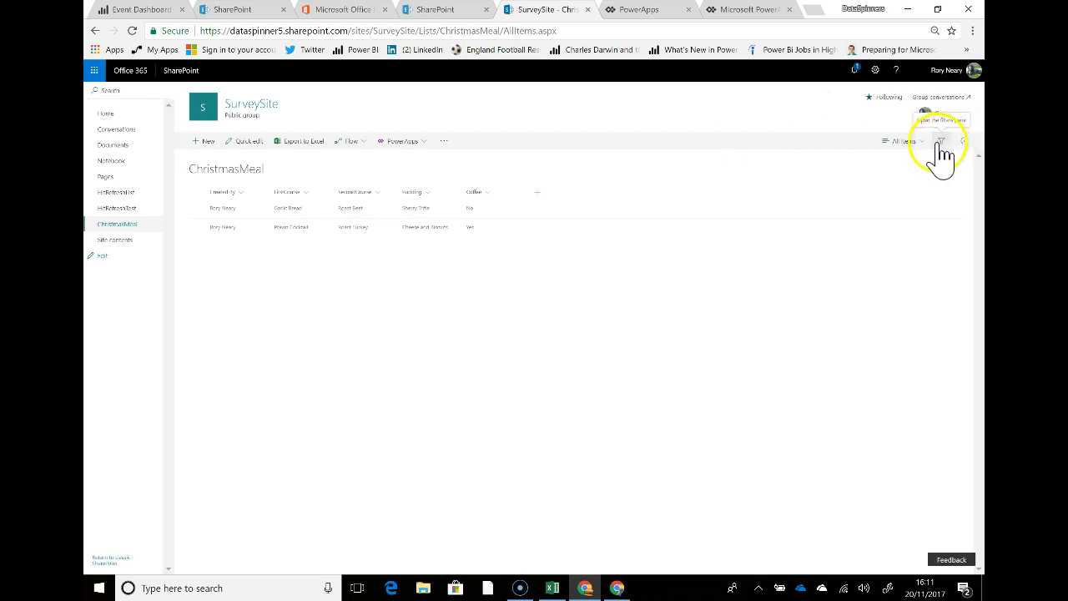
Step: Edit the All Items view again to show the Created column in position 1, and save the view
left_click(916, 142)
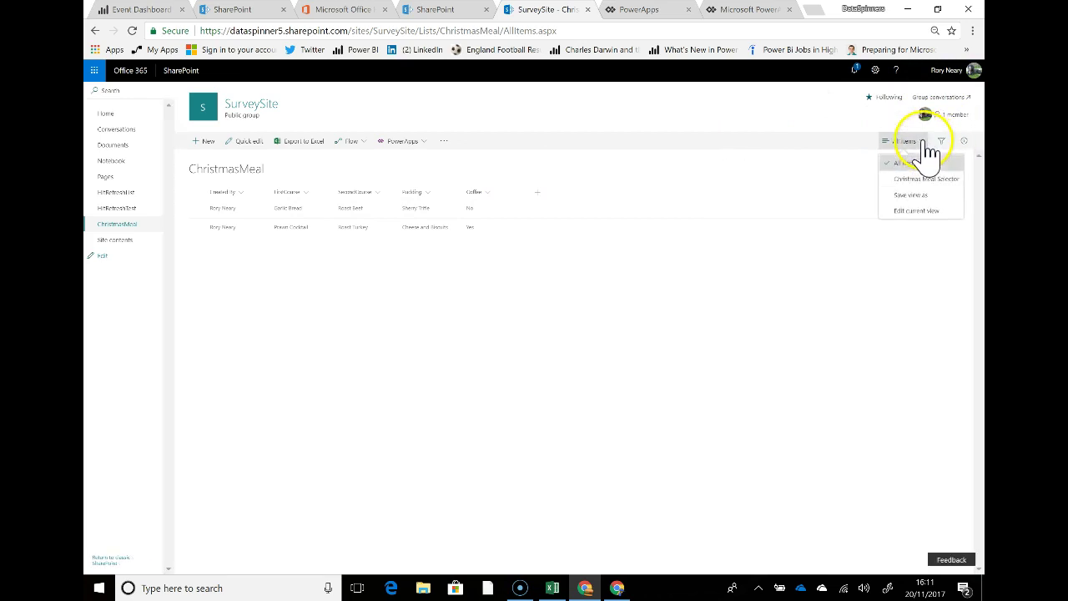
left_click(928, 213)
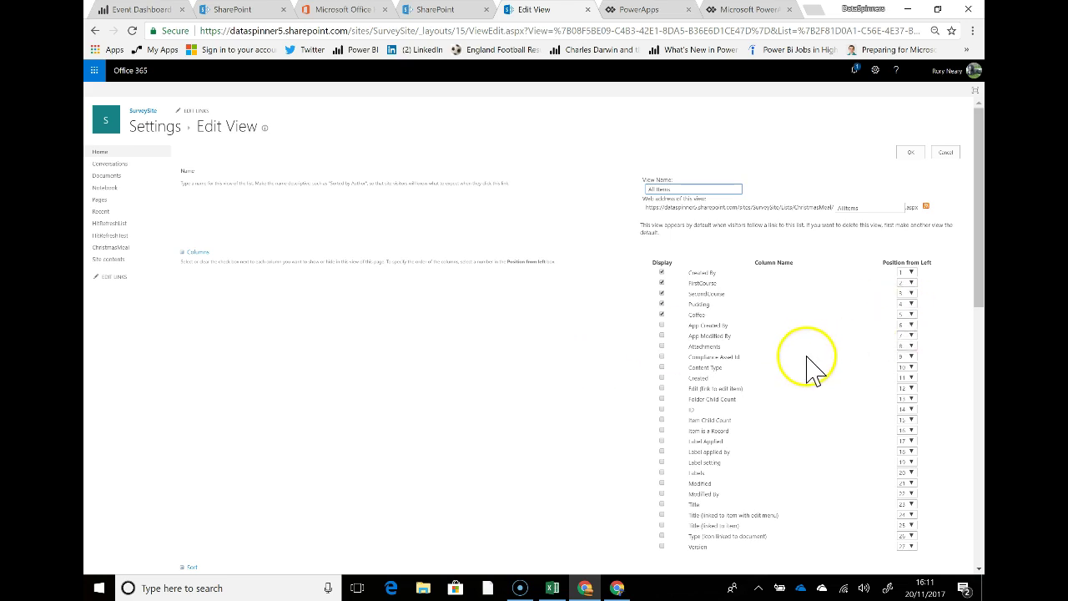
scroll(767, 442, "down", 3)
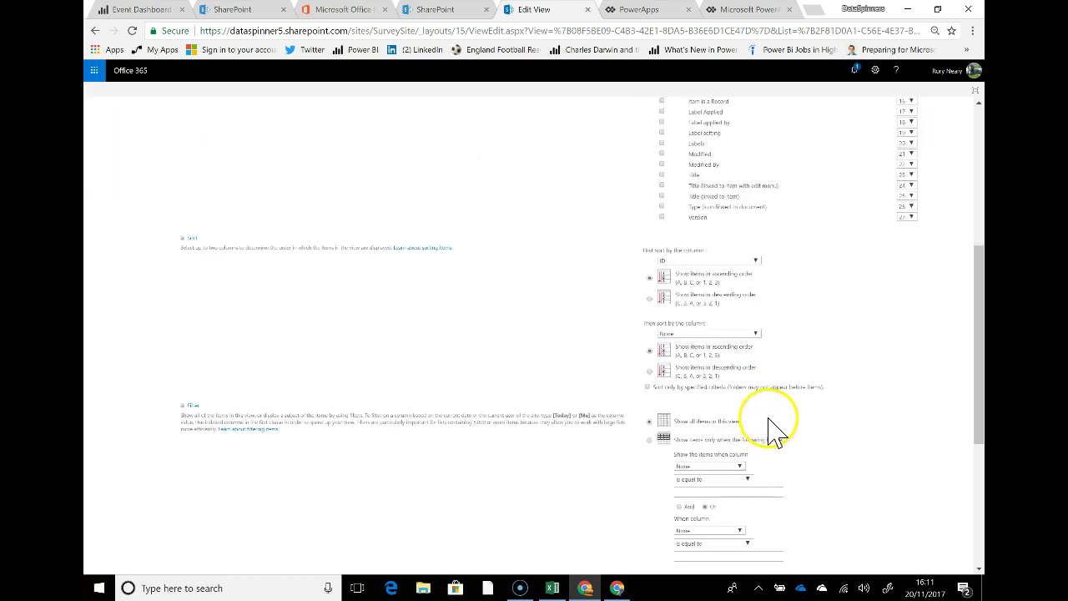
scroll(784, 325, "up", 1)
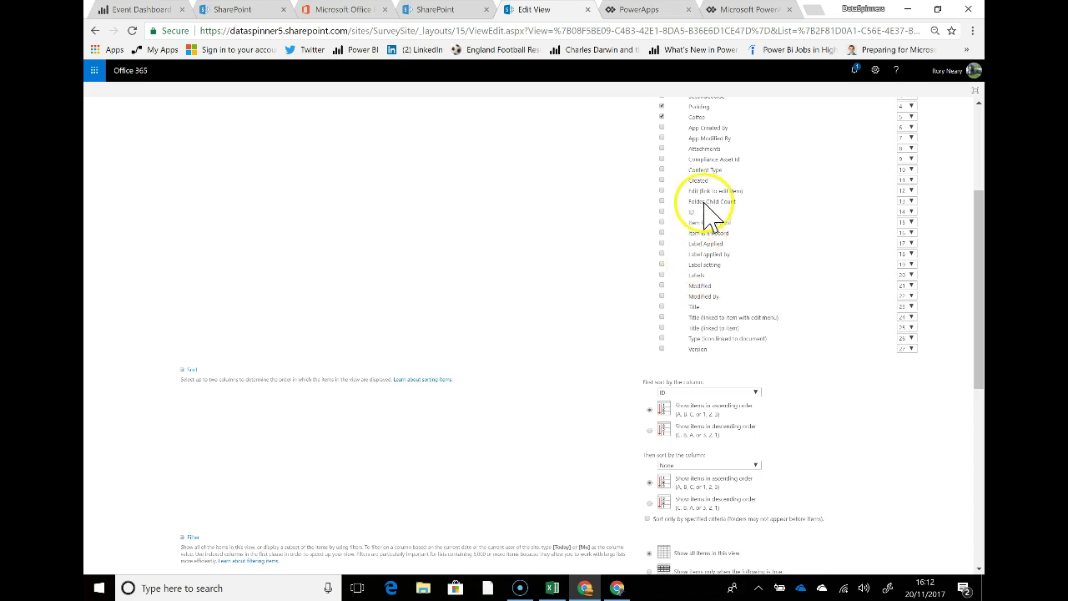
left_click(662, 180)
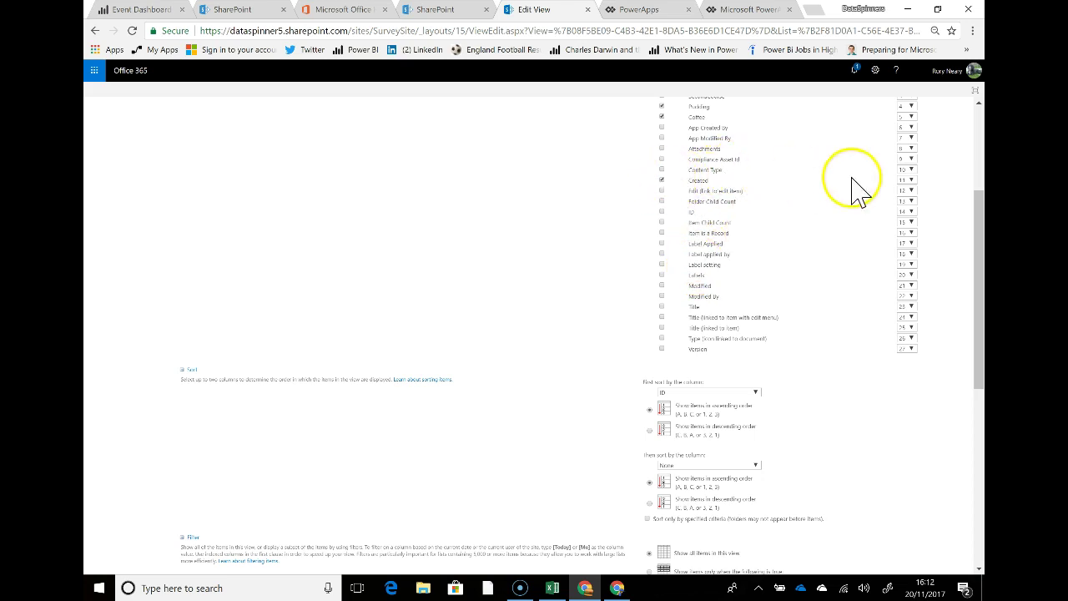
left_click(907, 180)
left_click(904, 194)
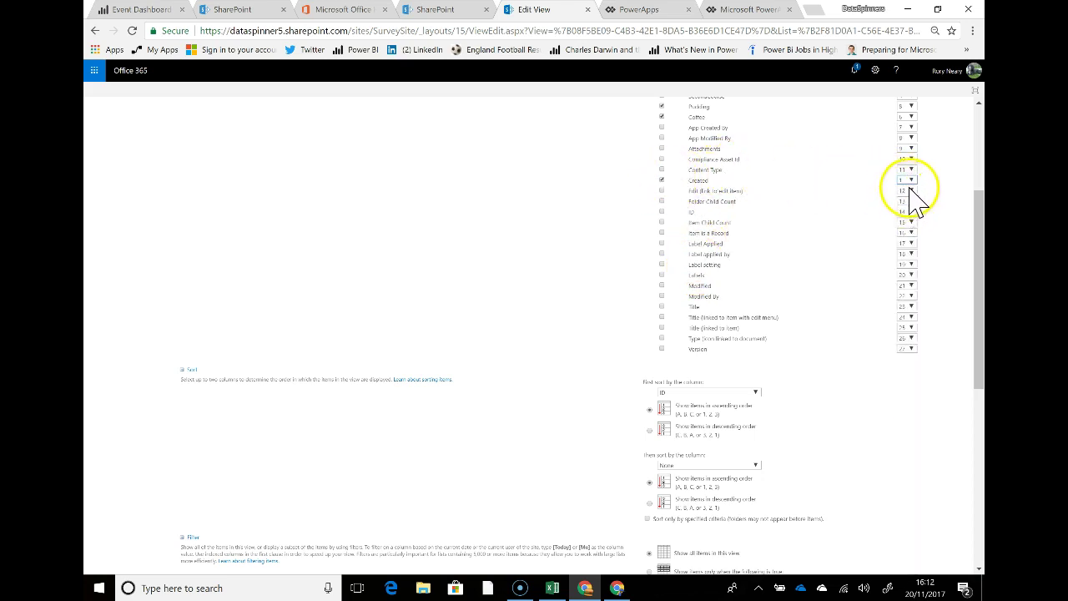
scroll(592, 310, "down", 2)
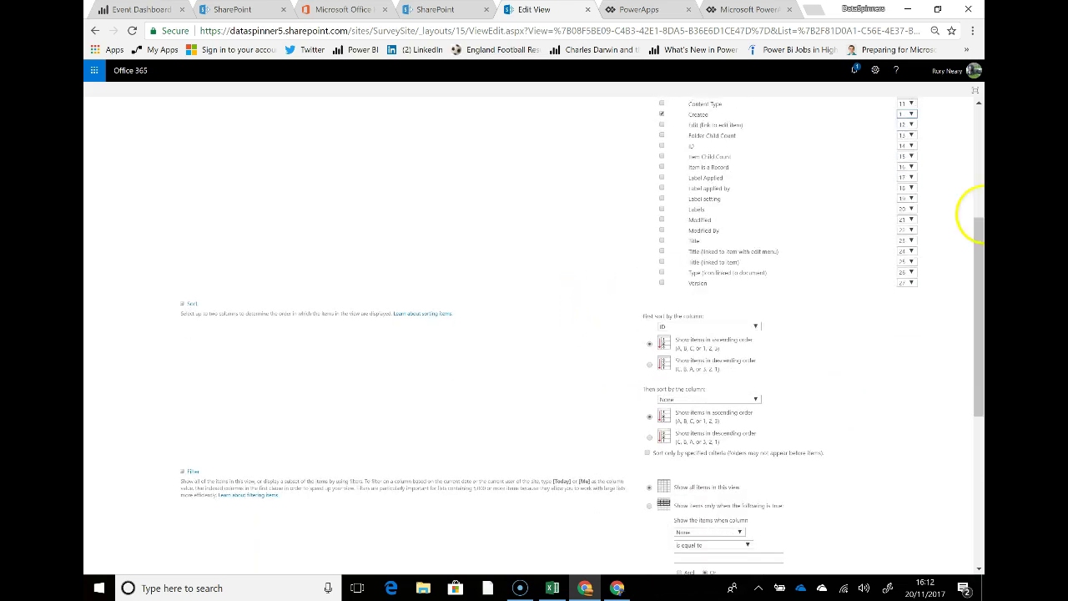
scroll(982, 137, "up", 6)
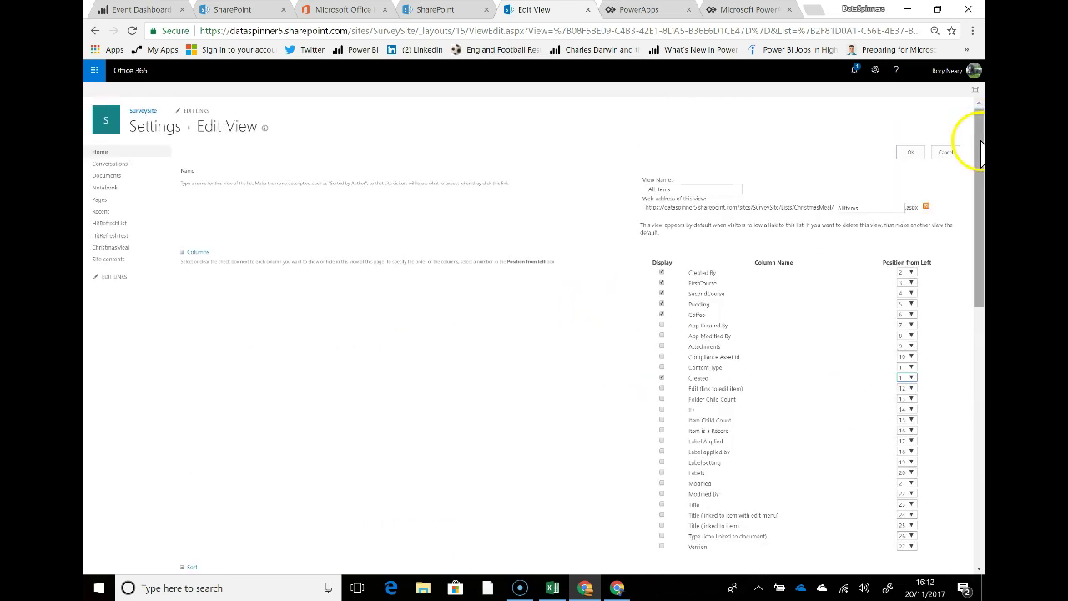
left_click(911, 153)
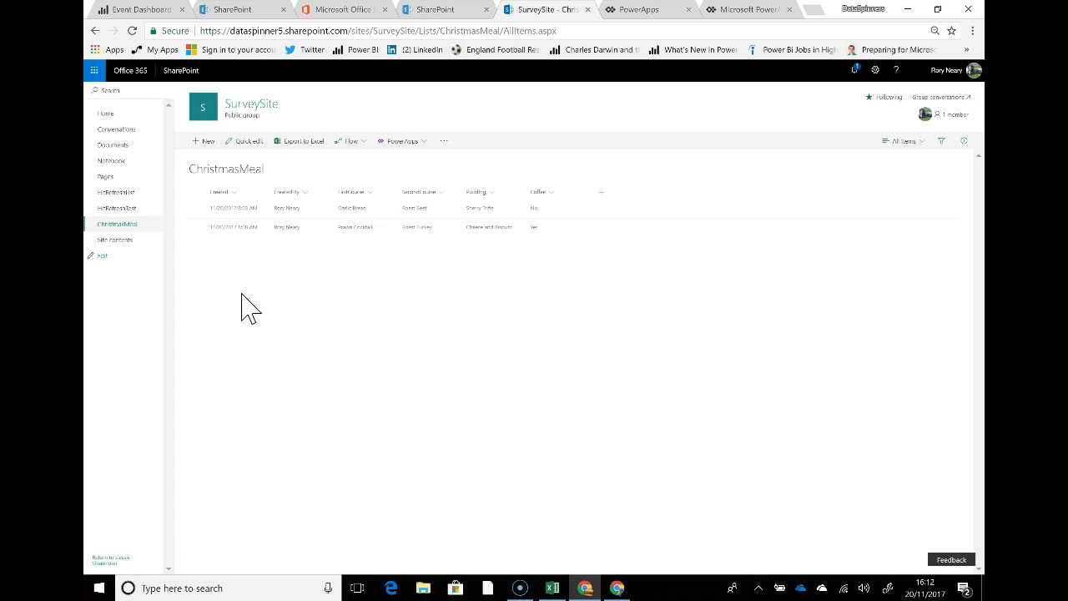
left_click(235, 298)
left_click(273, 287)
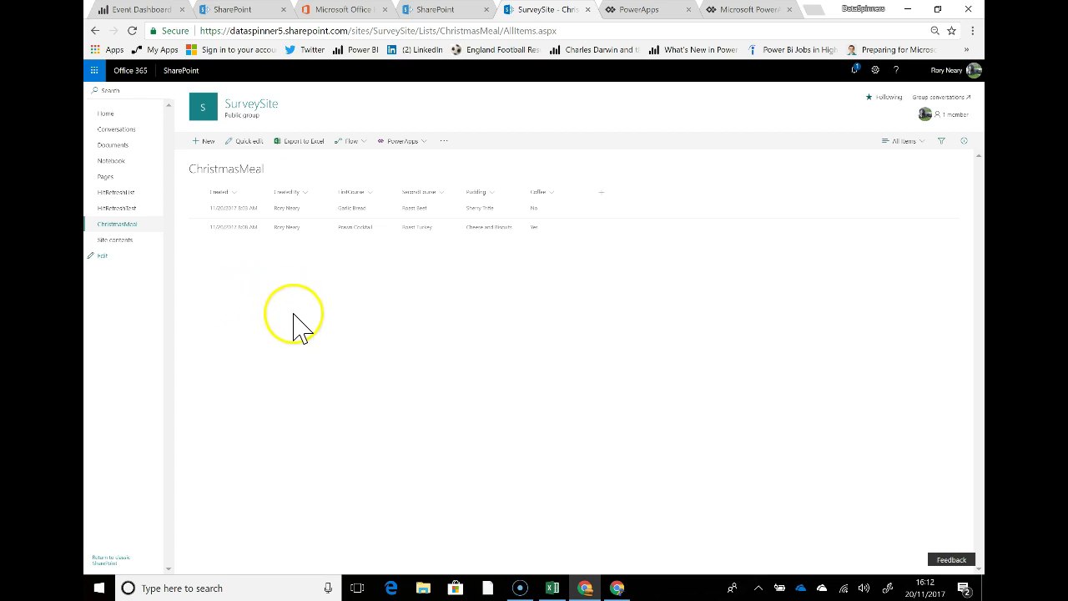